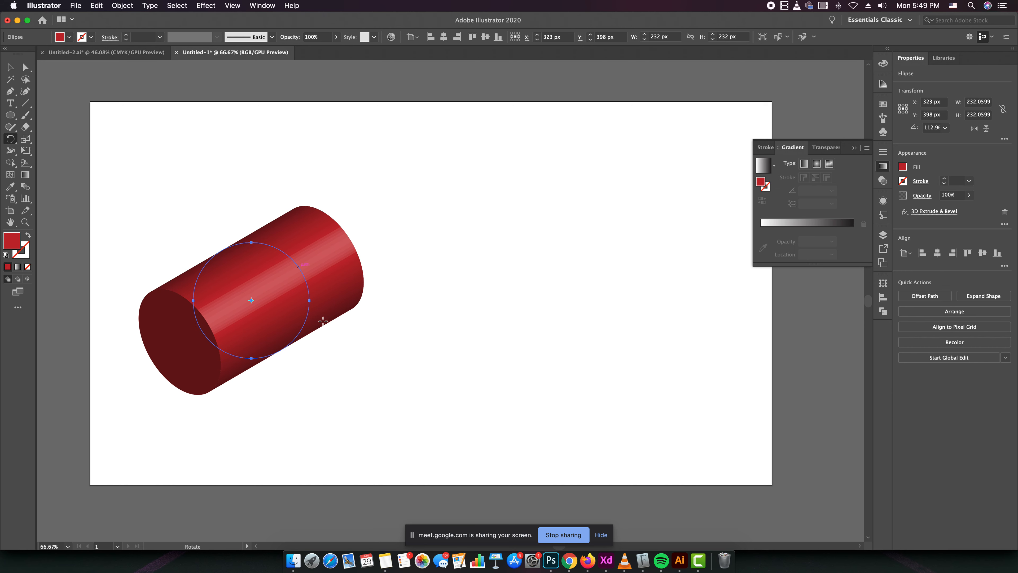
# Try to rotate the extruded cylinder with its bounding box, then undo the changes.
pyautogui.press('super+t')
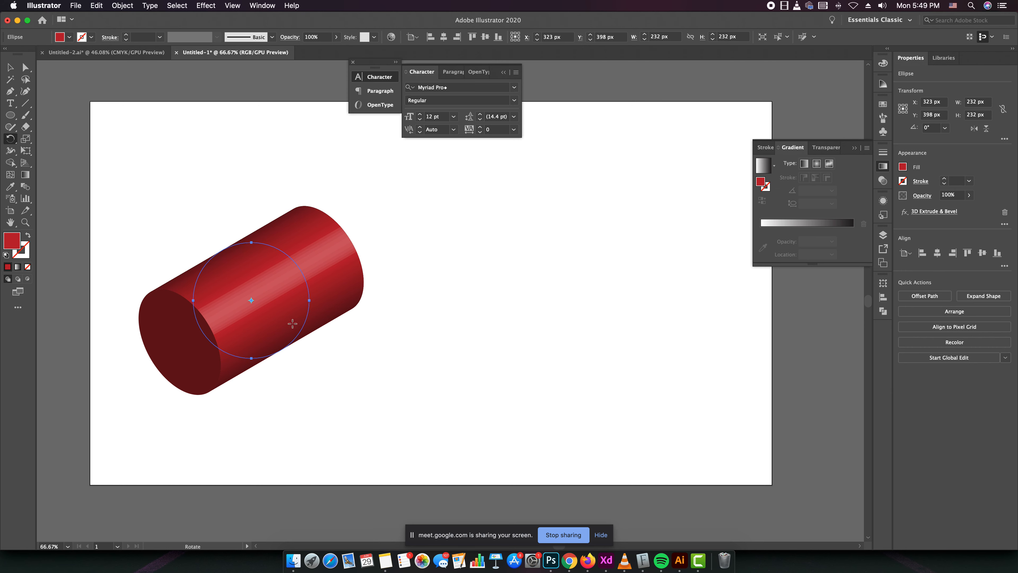
pyautogui.press('v')
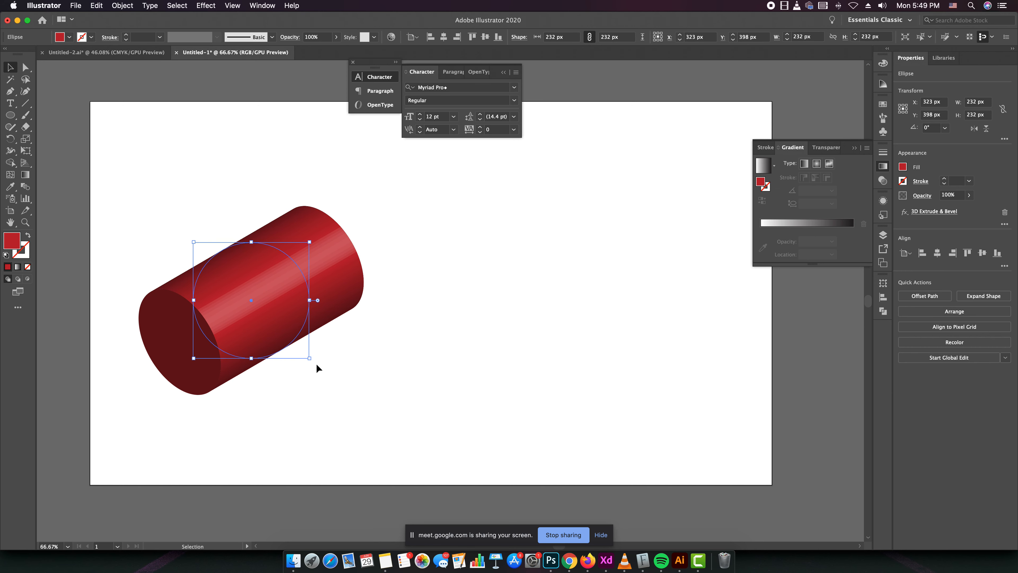
pyautogui.moveTo(320, 353); pyautogui.dragTo(301, 230)
pyautogui.press('super+z')
pyautogui.press('super+z')
# Try to expand the extruded cylinder's appearance into editable paths.
pyautogui.click(154, 157)
pyautogui.click(285, 278)
pyautogui.rightClick(287, 279)
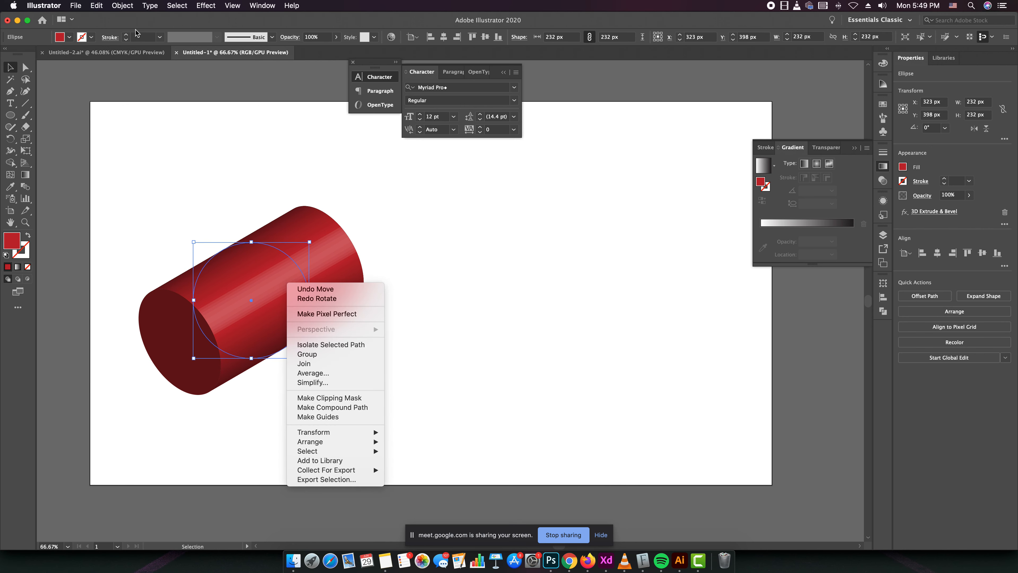
pyautogui.click(122, 6)
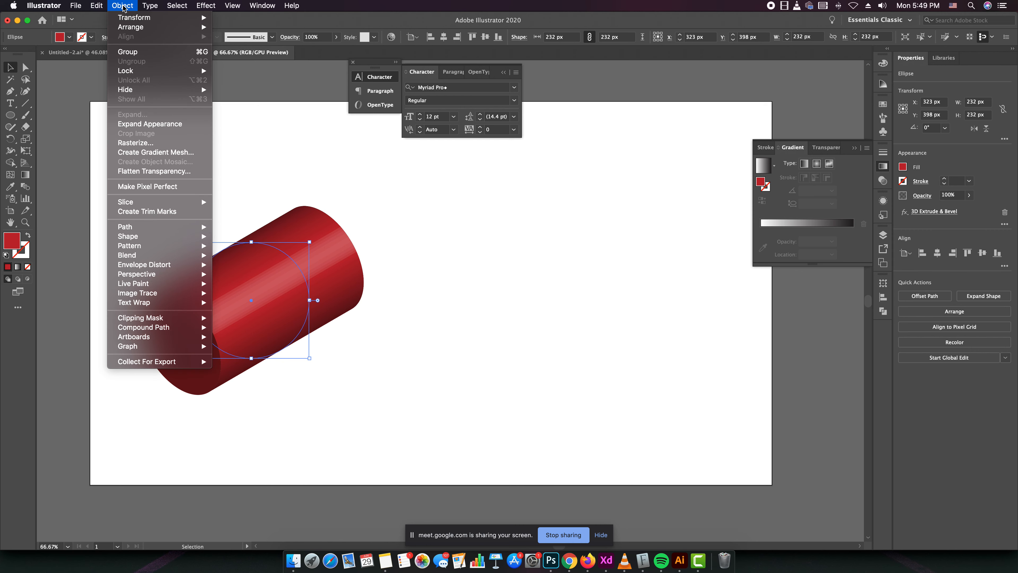
pyautogui.click(143, 53)
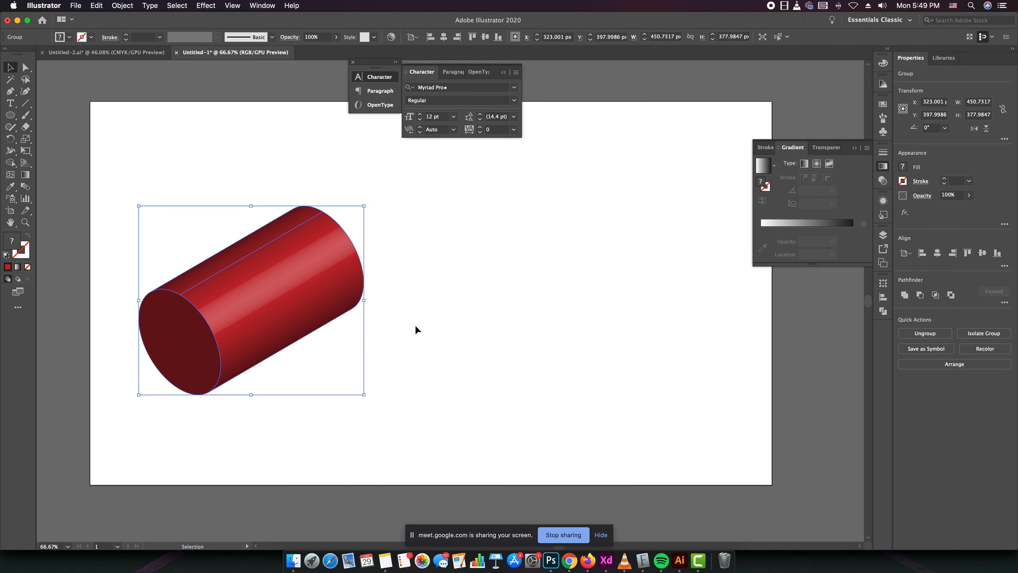
pyautogui.click(440, 337)
pyautogui.click(267, 290)
pyautogui.click(468, 331)
pyautogui.click(274, 315)
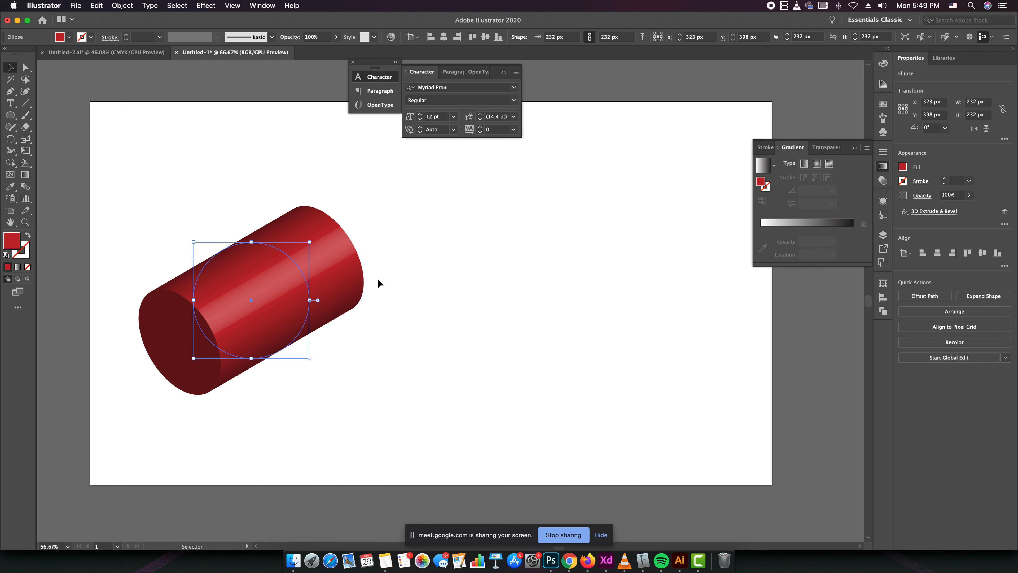
# Recolor the extruded cylinder's fill to golden orange EDAE0F.
pyautogui.click(378, 349)
pyautogui.click(244, 309)
pyautogui.doubleClick(8, 246)
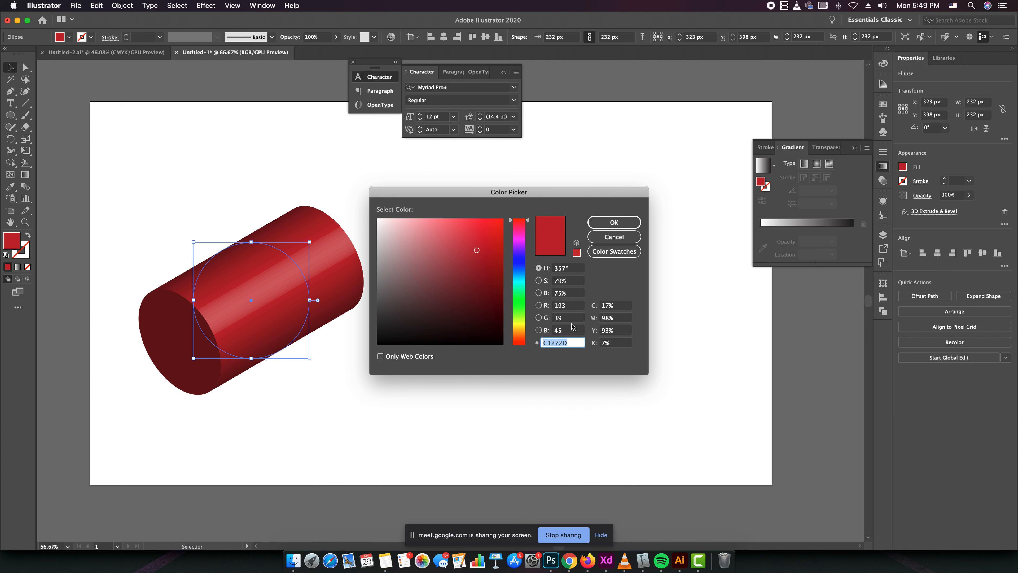
pyautogui.click(519, 331)
pyautogui.click(496, 229)
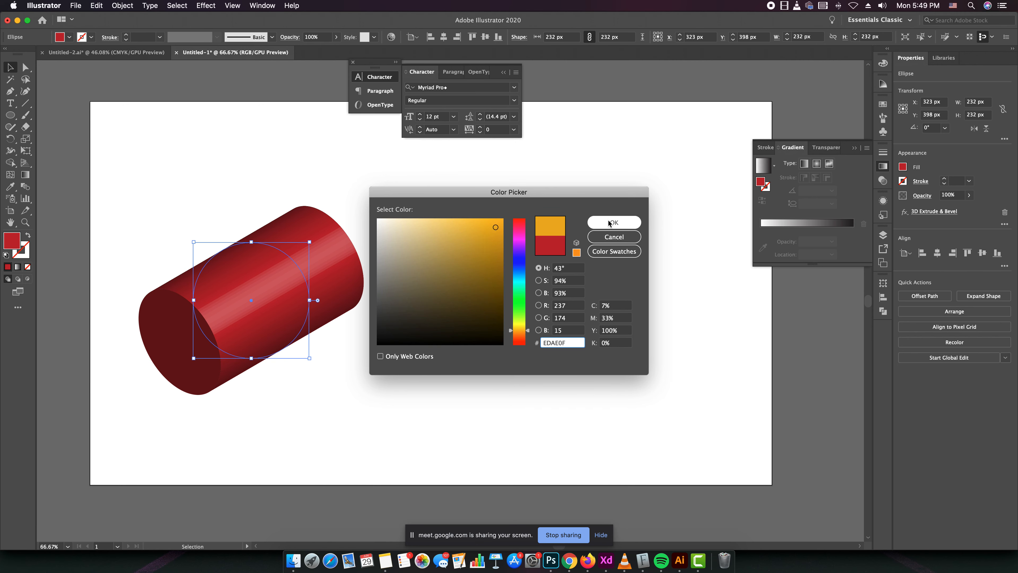
pyautogui.click(614, 222)
pyautogui.click(370, 346)
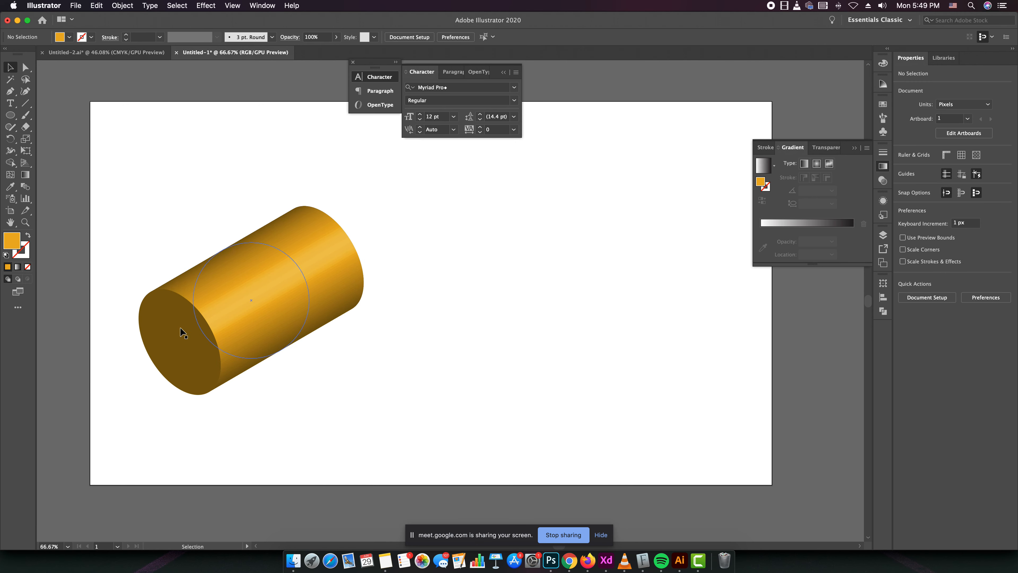
# Choose cyan 21F4F4 as the fill color while no object is selected.
pyautogui.doubleClick(12, 243)
pyautogui.click(481, 259)
pyautogui.click(464, 229)
pyautogui.click(484, 250)
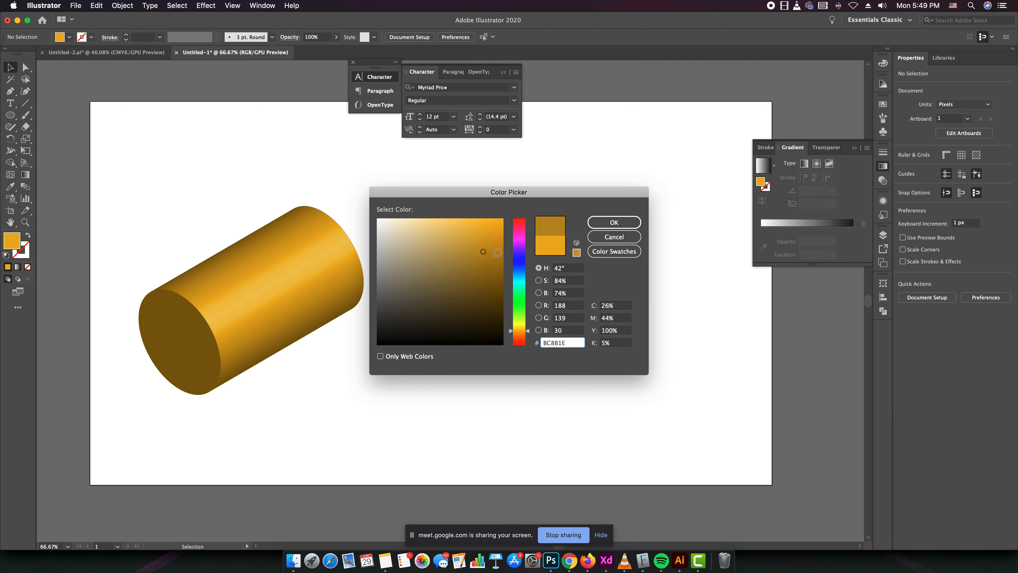
pyautogui.click(519, 281)
pyautogui.click(486, 223)
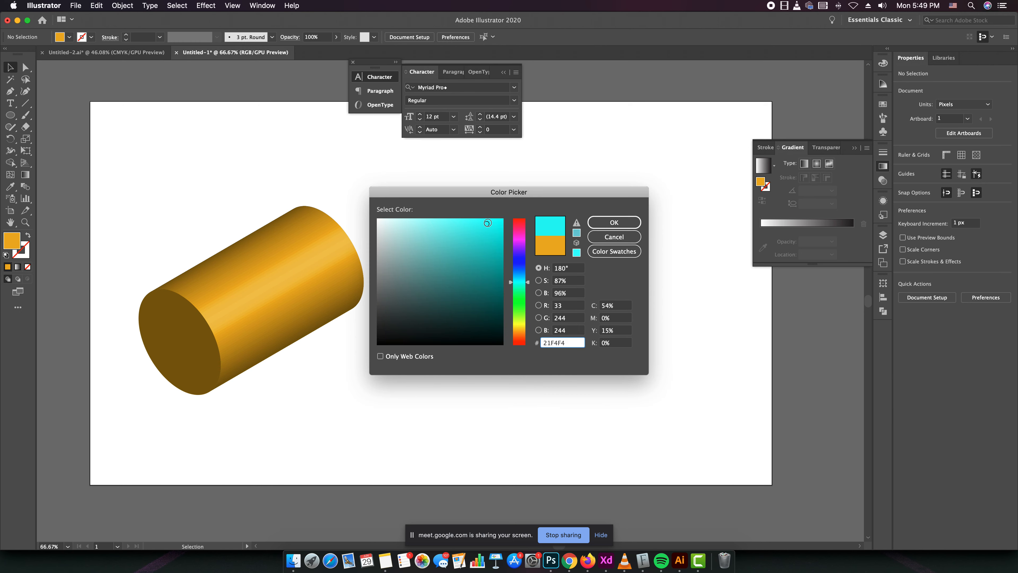
pyautogui.click(612, 223)
# Select the orange cylinder, change its fill to light cyan, and deselect it.
pyautogui.click(295, 288)
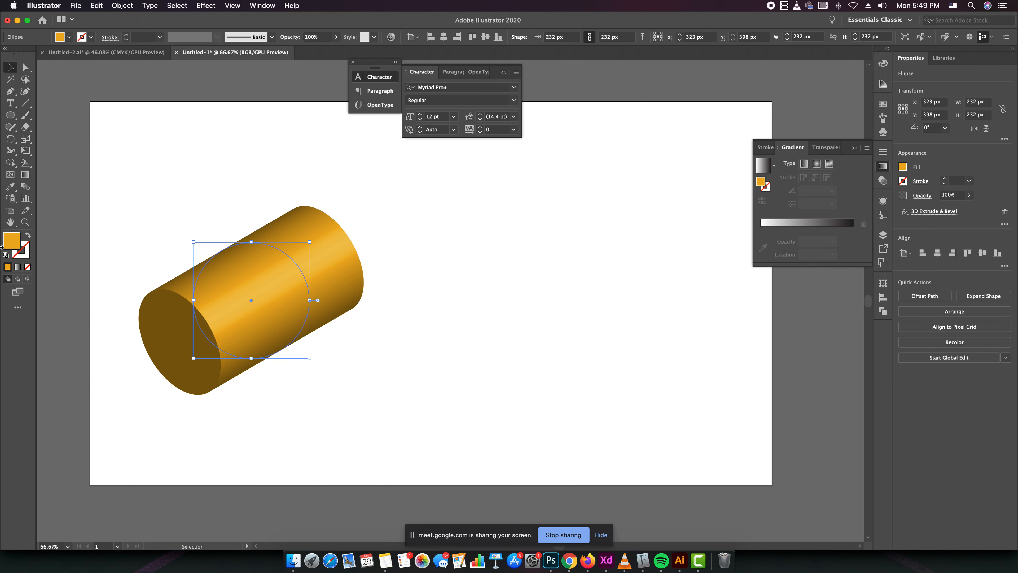
pyautogui.doubleClick(12, 245)
pyautogui.click(516, 283)
pyautogui.click(486, 224)
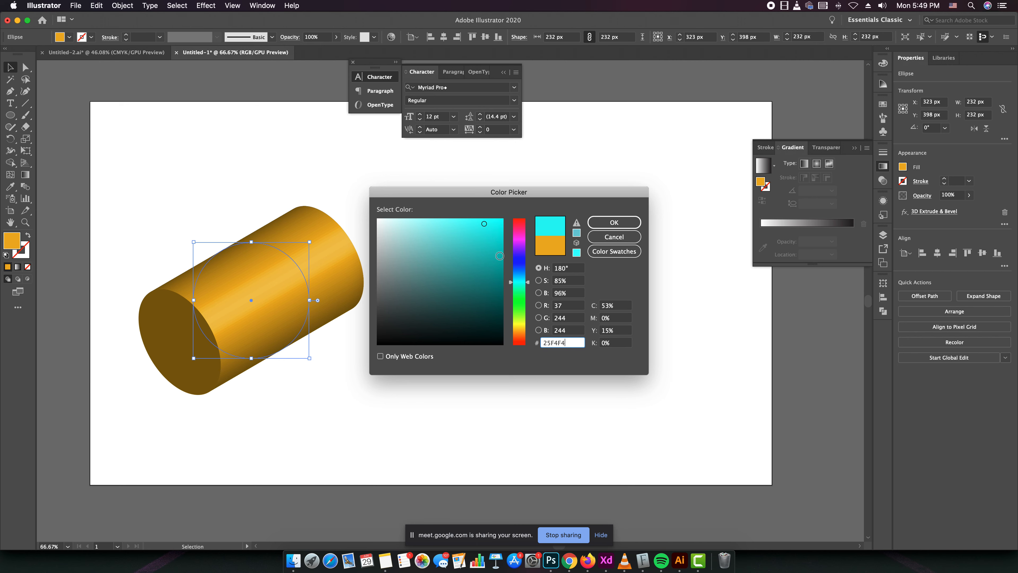
pyautogui.click(488, 251)
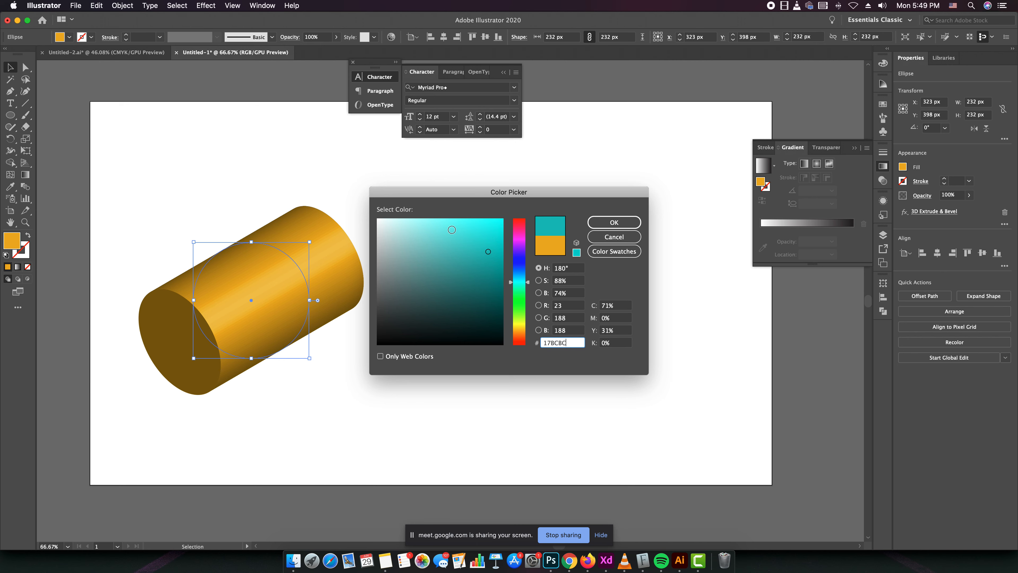
pyautogui.click(453, 227)
pyautogui.click(614, 222)
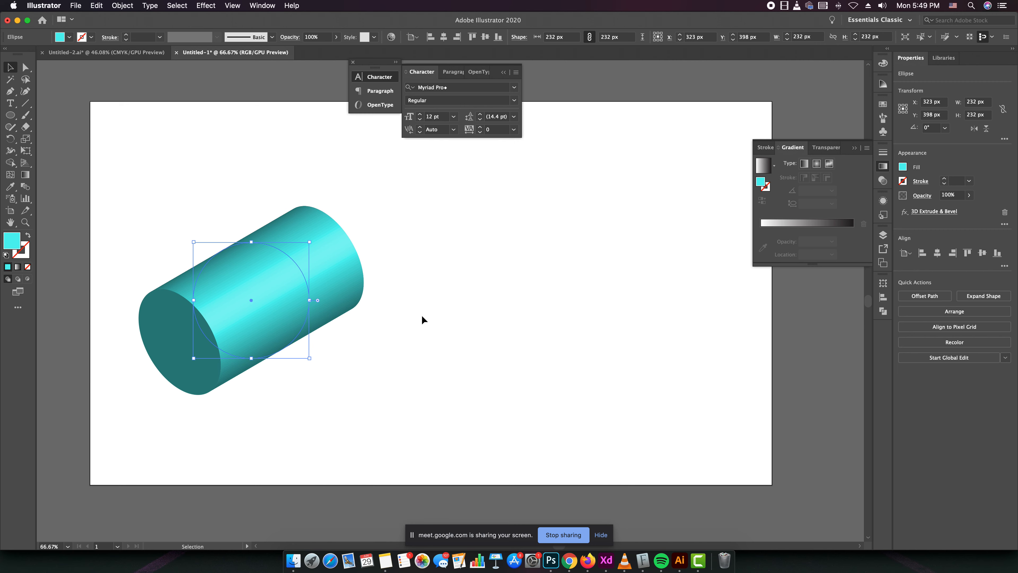
pyautogui.click(411, 331)
pyautogui.click(300, 311)
pyautogui.click(375, 349)
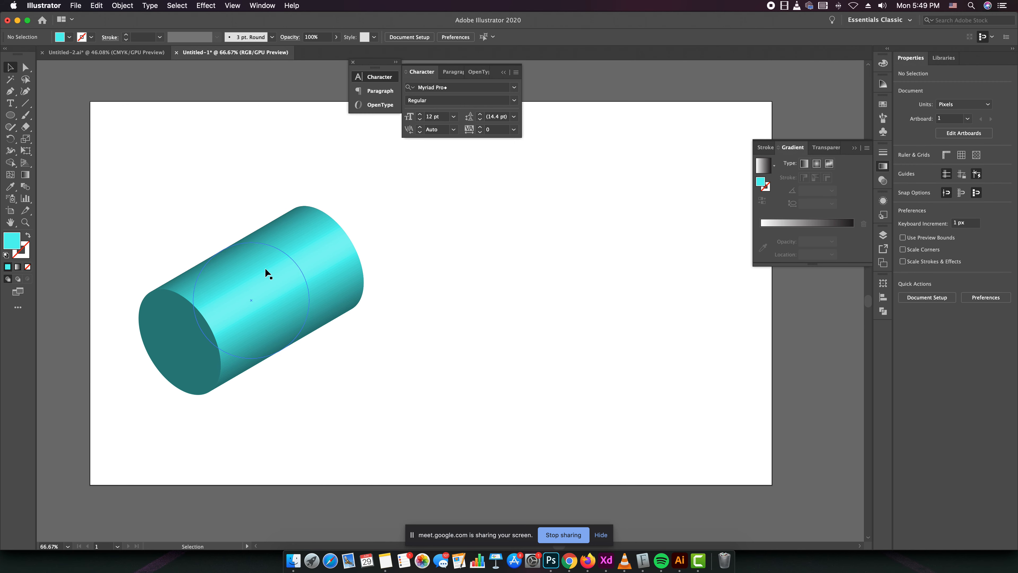
# Move the cyan cylinder toward the artboard's upper-left area, to about X 277 px and Y 337 px.
pyautogui.moveTo(302, 261); pyautogui.dragTo(333, 265)
pyautogui.click(405, 334)
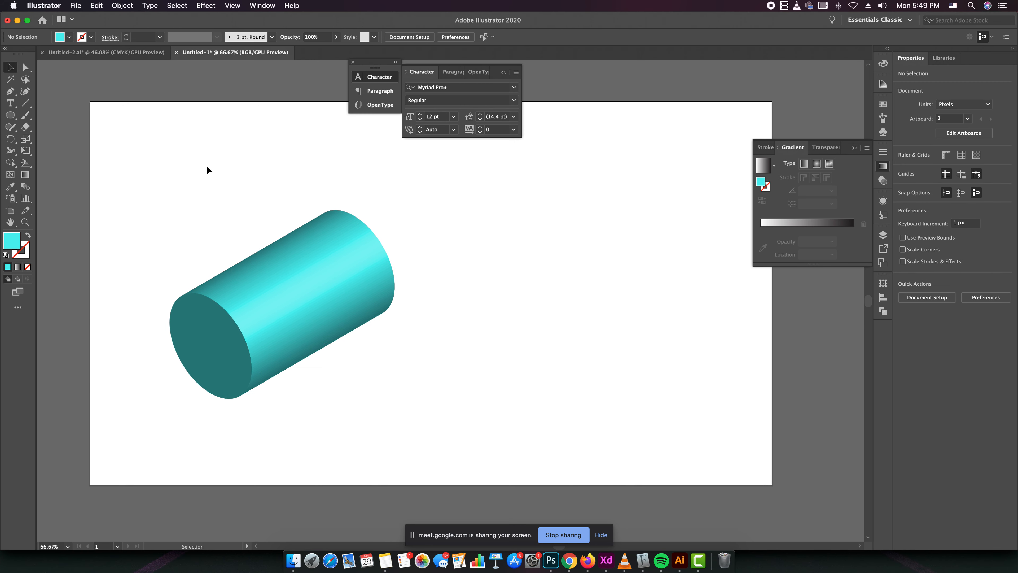
pyautogui.moveTo(331, 303); pyautogui.dragTo(276, 269)
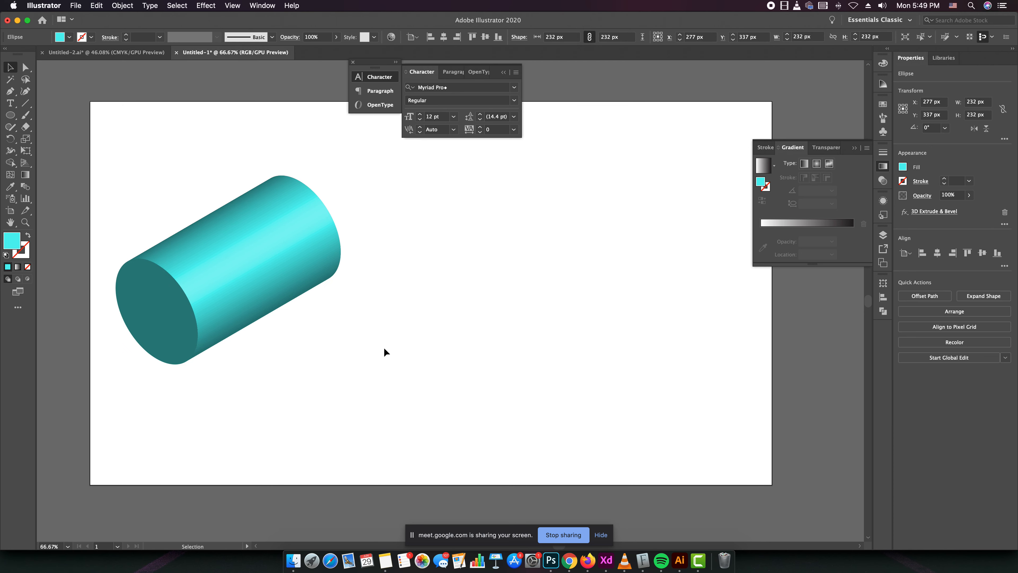
pyautogui.click(383, 350)
# Add the text NIVEA beside the cylinder and scale it up to about 108 pt.
pyautogui.click(10, 103)
pyautogui.click(429, 294)
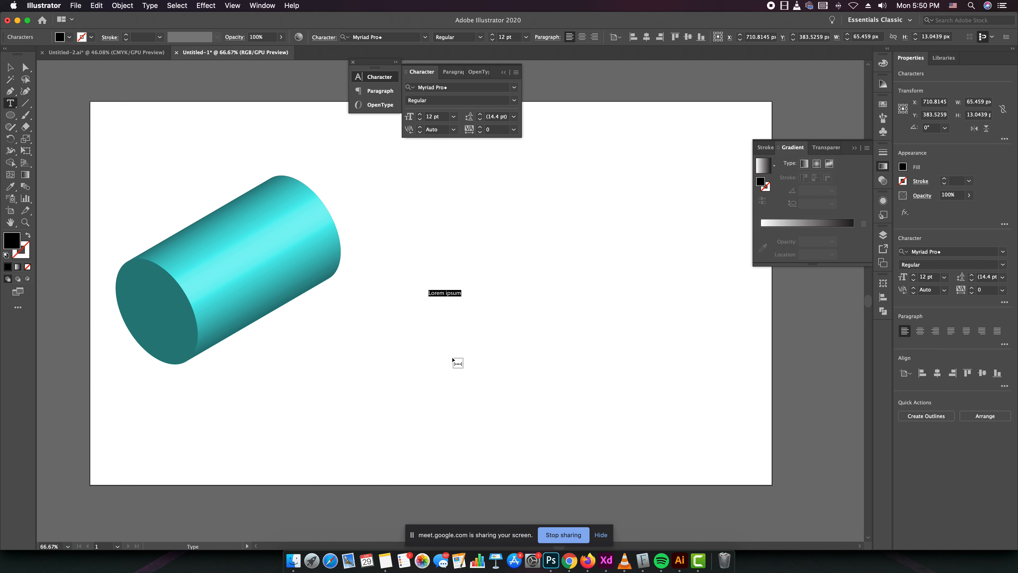
pyautogui.write('NIVE')
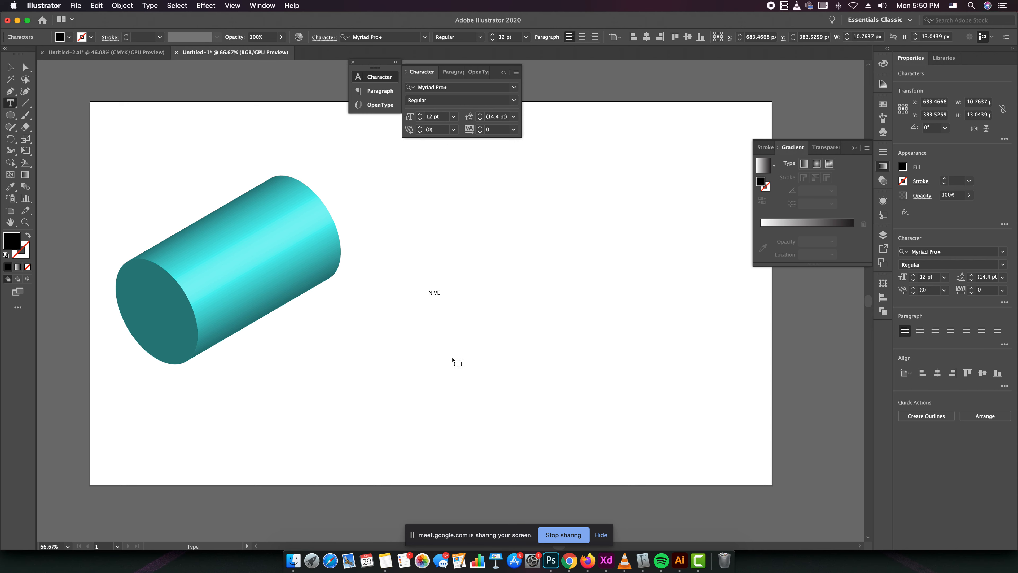
pyautogui.write('A')
pyautogui.click(10, 67)
pyautogui.moveTo(445, 296); pyautogui.dragTo(573, 355)
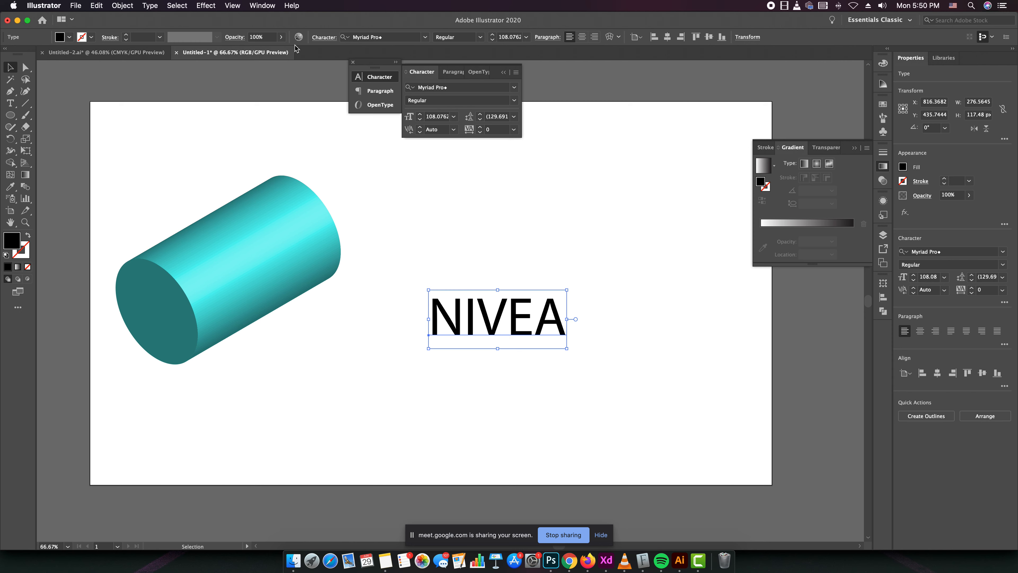
# Set the NIVEA text's font to Abril Fatface and shift the text slightly to the left.
pyautogui.click(425, 37)
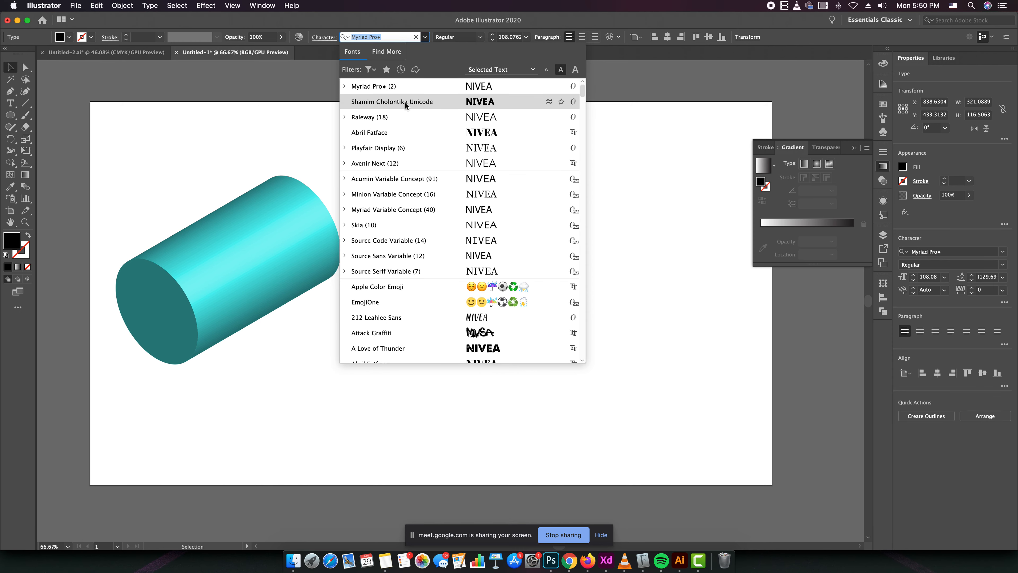
pyautogui.click(405, 132)
pyautogui.click(461, 389)
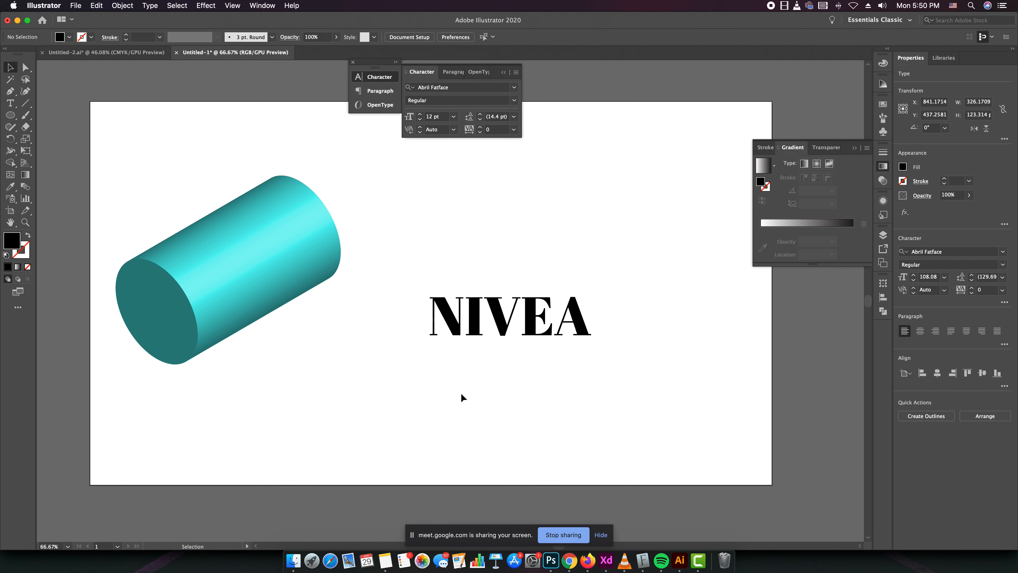
pyautogui.moveTo(515, 317); pyautogui.dragTo(505, 317)
pyautogui.click(496, 367)
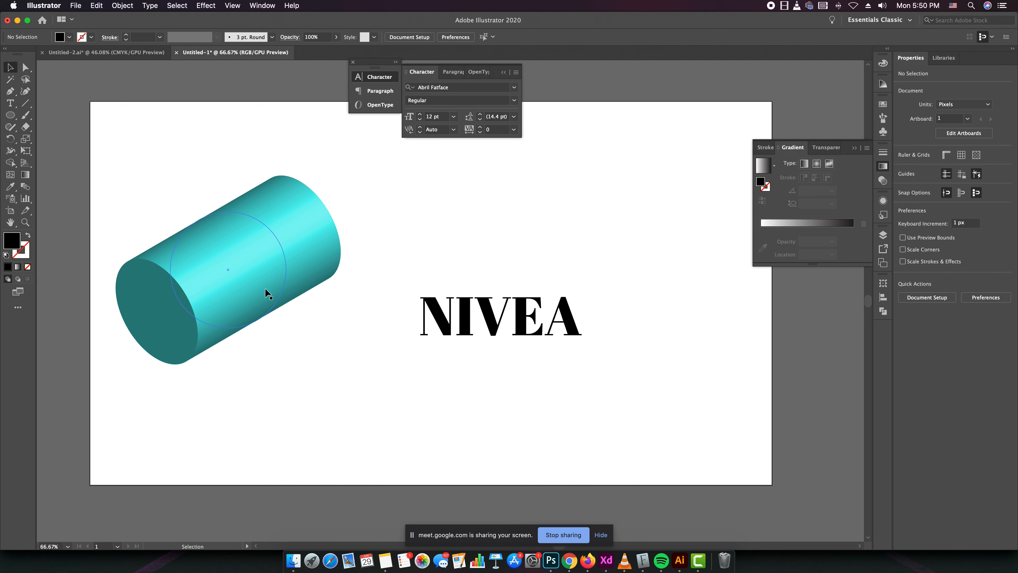
pyautogui.click(491, 323)
pyautogui.click(492, 352)
pyautogui.click(491, 323)
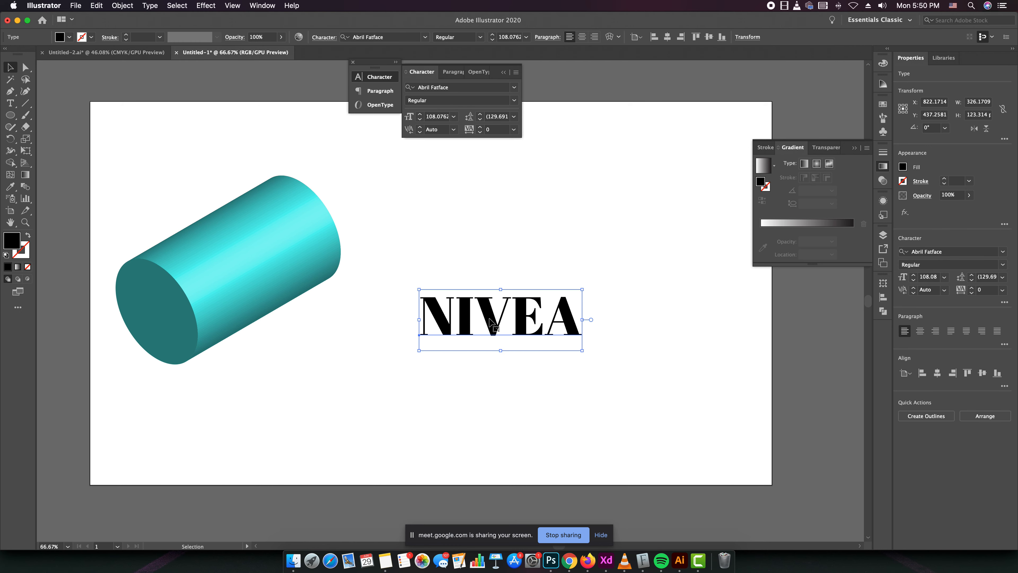
pyautogui.click(199, 4)
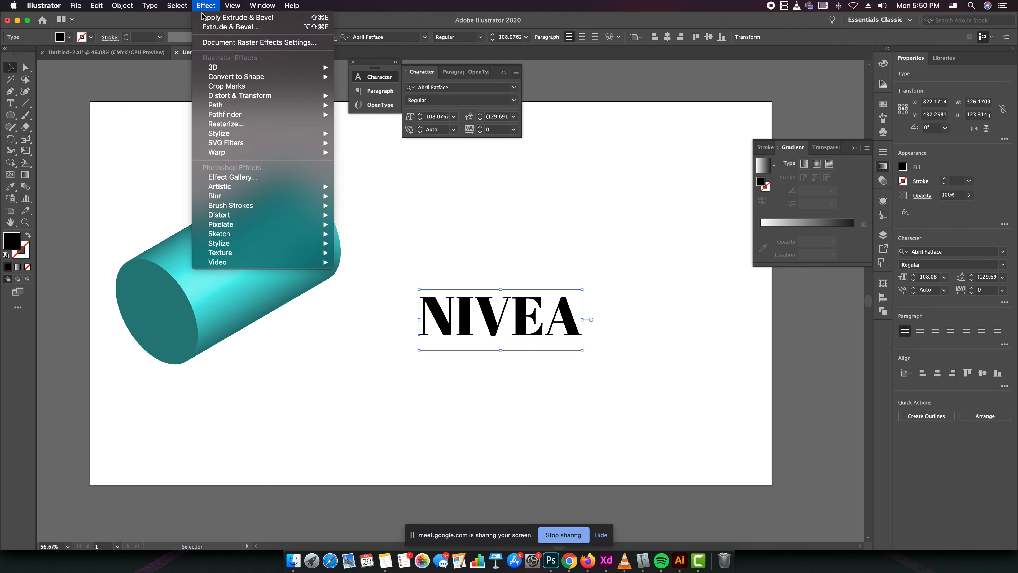
pyautogui.moveTo(231, 68)
pyautogui.click(372, 67)
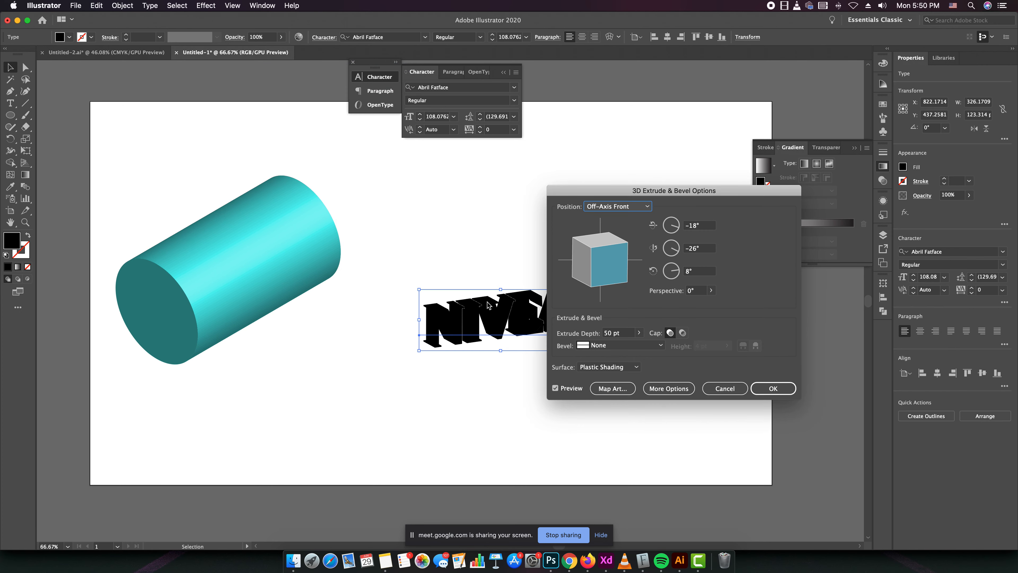
pyautogui.click(724, 388)
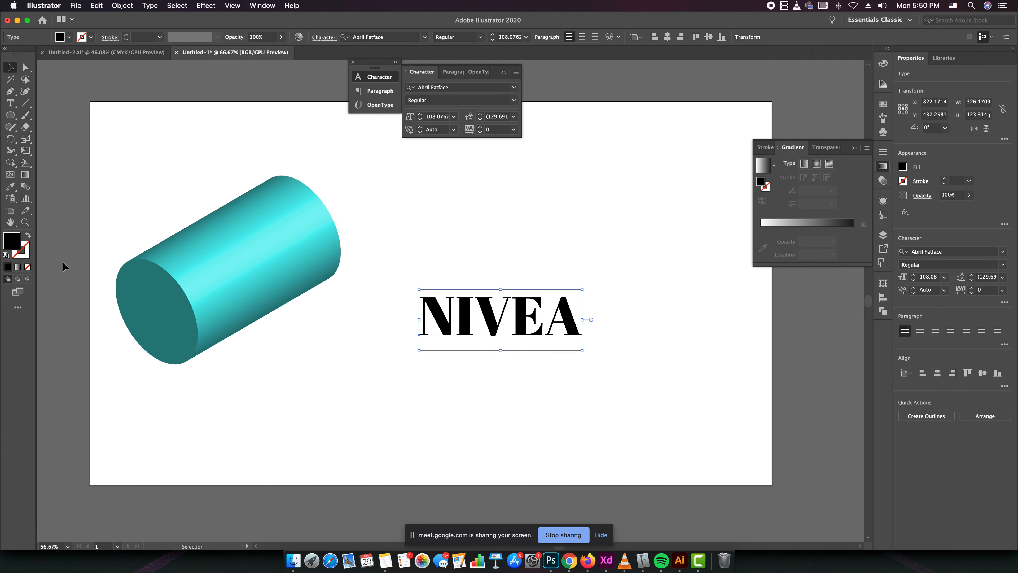
# Change the NIVEA text's fill from black to bright magenta.
pyautogui.doubleClick(16, 245)
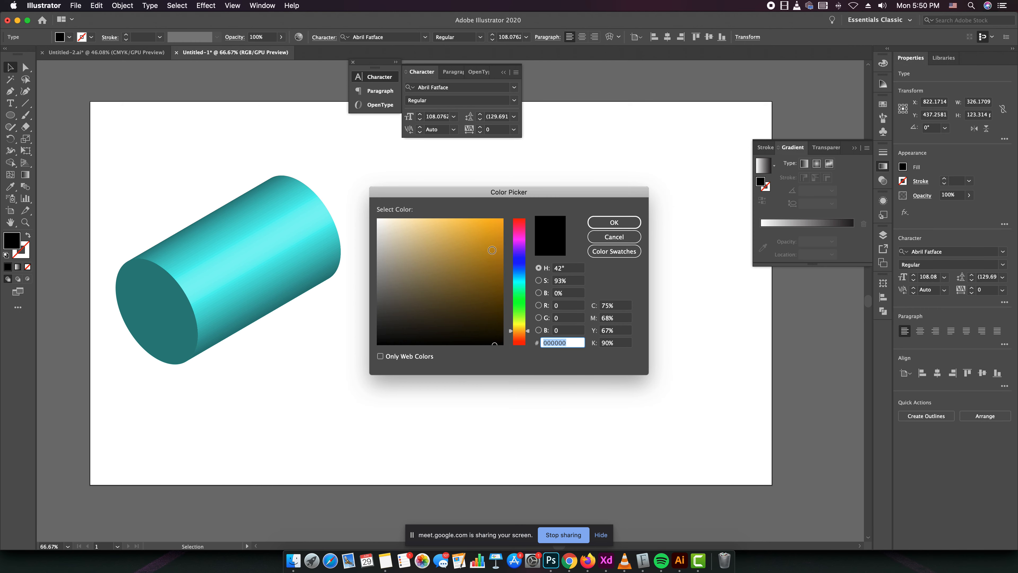
pyautogui.click(491, 249)
pyautogui.moveTo(519, 265); pyautogui.dragTo(519, 238)
pyautogui.click(497, 227)
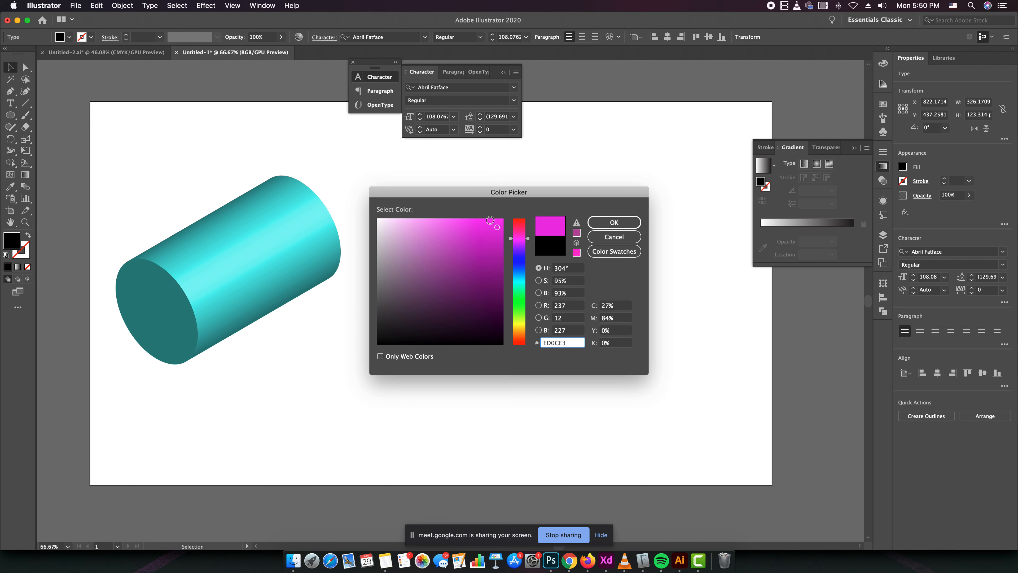
pyautogui.click(596, 221)
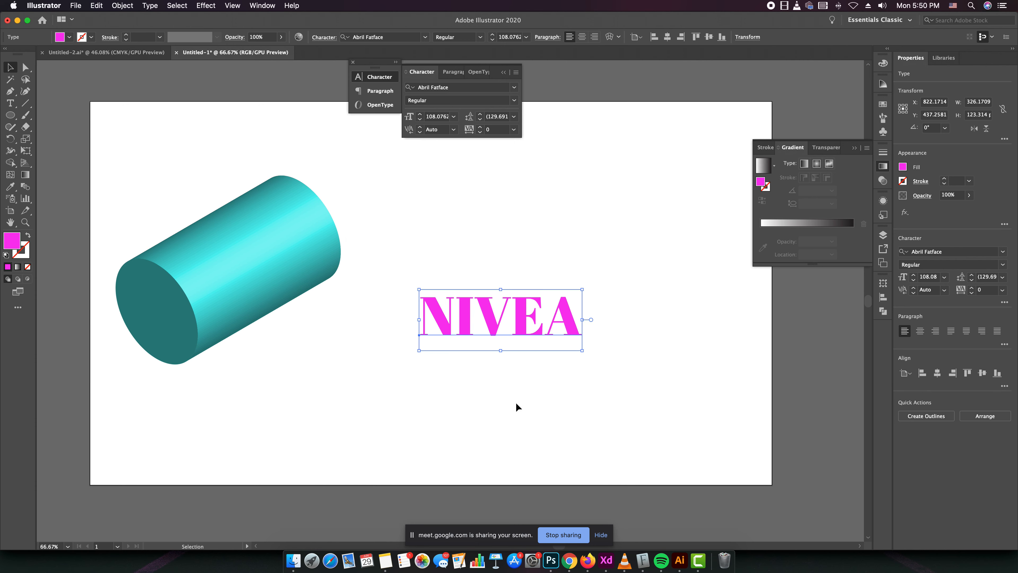
pyautogui.click(482, 237)
# Darken the NIVEA text's fill to purple-magenta C61AC6.
pyautogui.click(498, 315)
pyautogui.doubleClick(14, 243)
pyautogui.moveTo(491, 226); pyautogui.dragTo(487, 246)
pyautogui.press('Return')
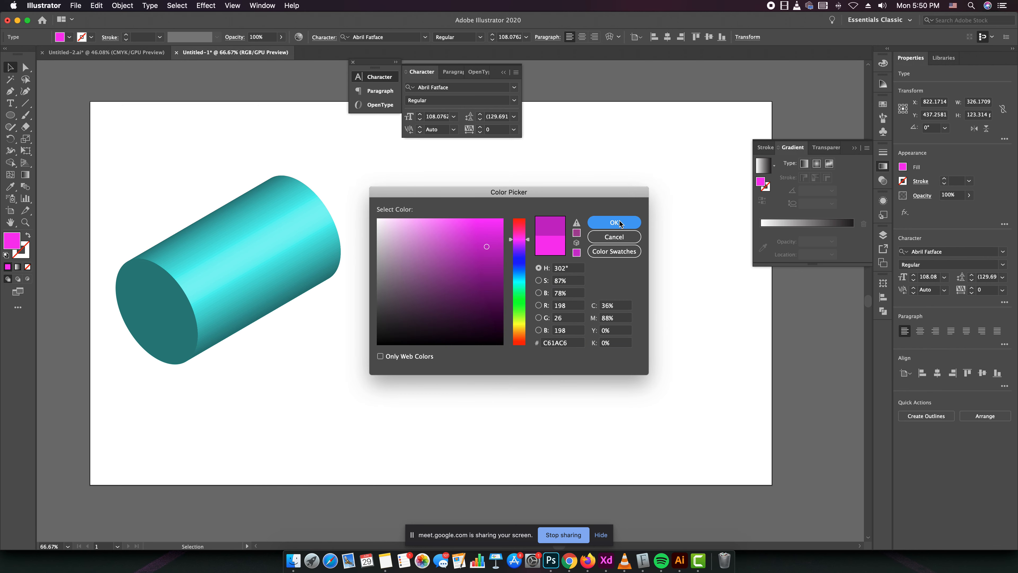
# Start a 3D Extrude & Bevel effect on the NIVEA text and freely rotate it to about -26°, 37°, -18°.
pyautogui.click(212, 6)
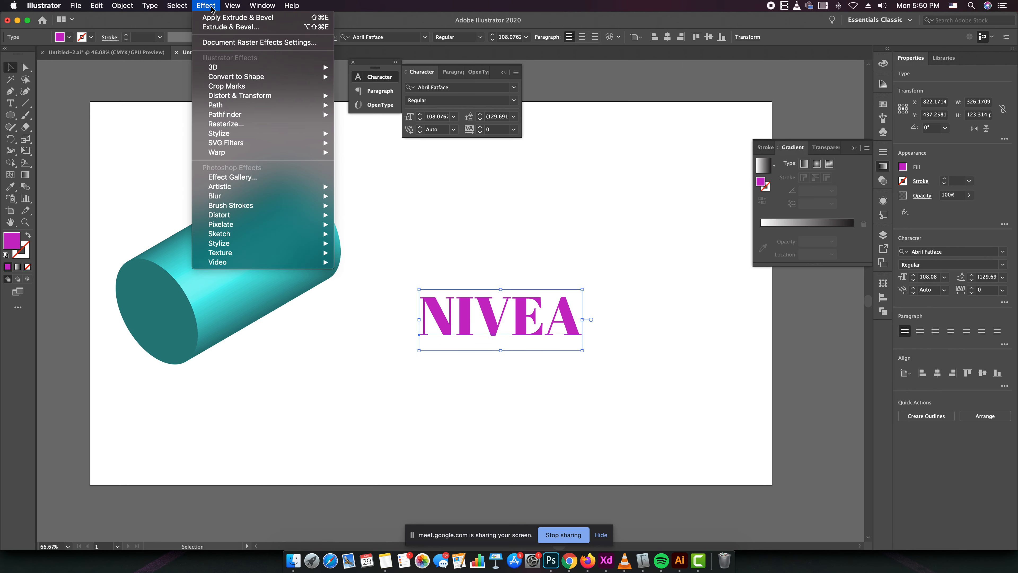
pyautogui.moveTo(255, 68)
pyautogui.click(387, 68)
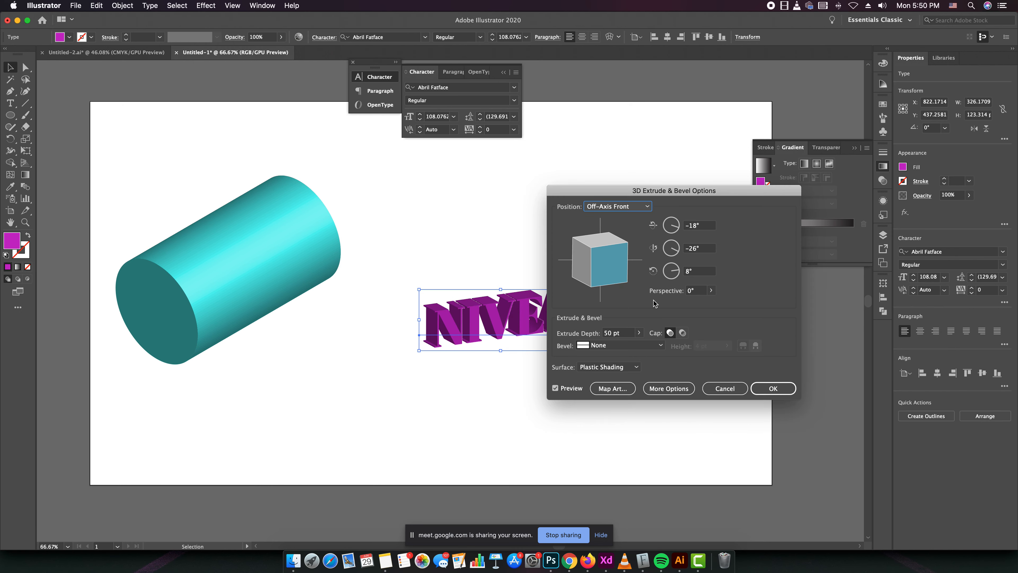
pyautogui.moveTo(634, 194); pyautogui.dragTo(692, 197)
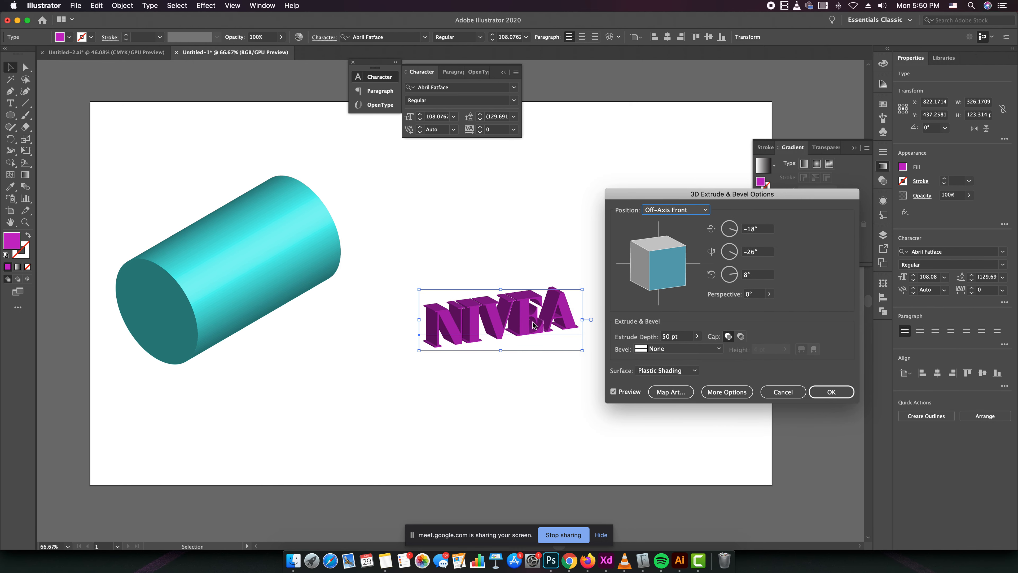
pyautogui.moveTo(664, 268)
pyautogui.mouseDown()
pyautogui.moveTo(685, 267)
pyautogui.moveTo(647, 269)
pyautogui.moveTo(665, 287)
pyautogui.mouseUp()
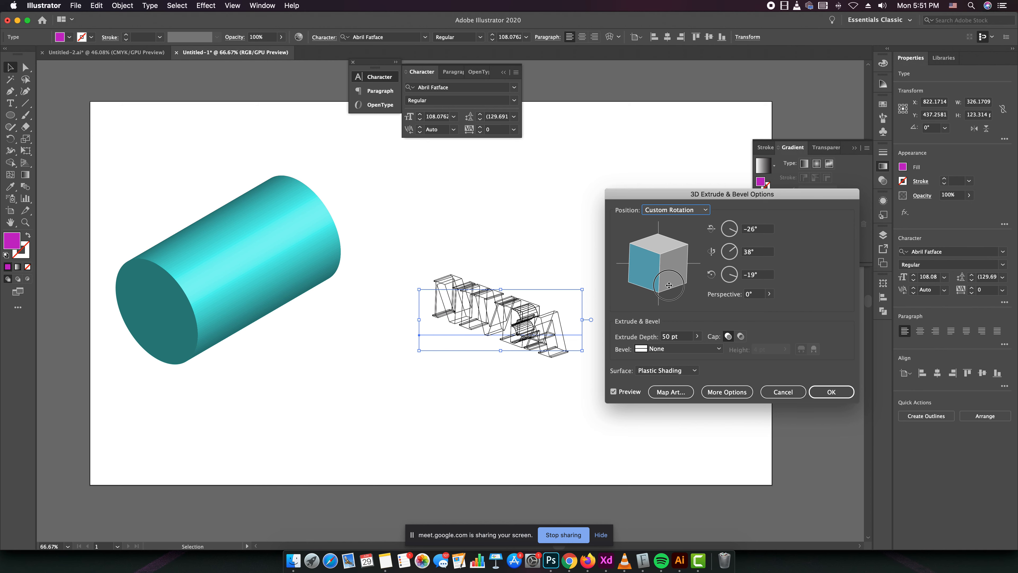
# Change the extruded text's surface to Diffuse Shading.
pyautogui.click(698, 211)
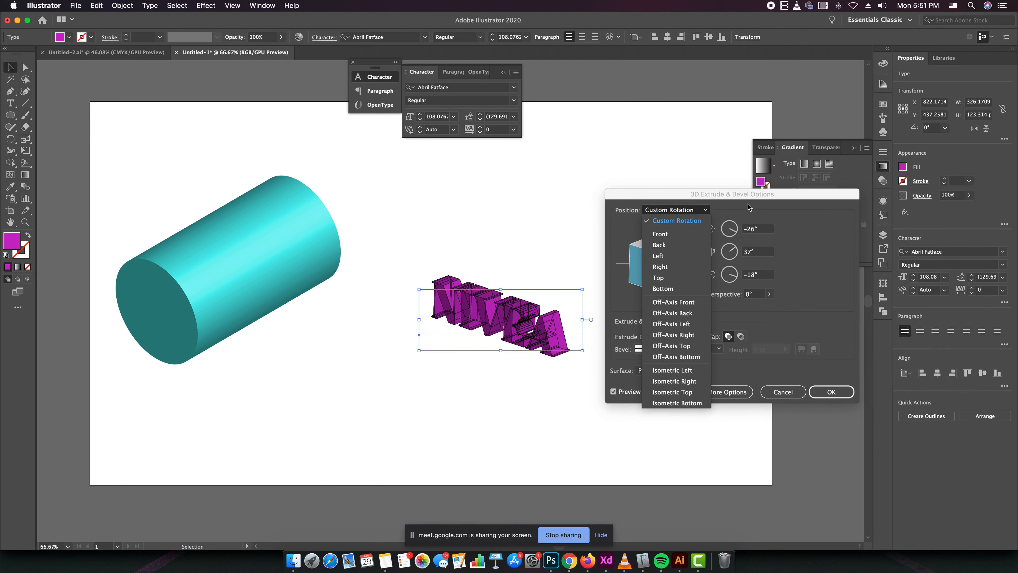
pyautogui.click(744, 211)
pyautogui.click(678, 371)
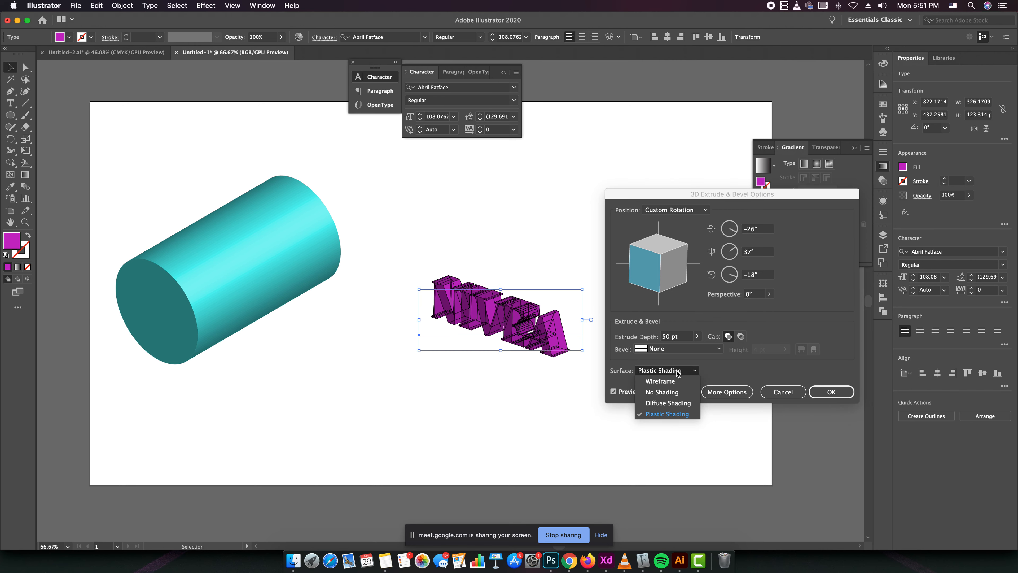
pyautogui.click(669, 402)
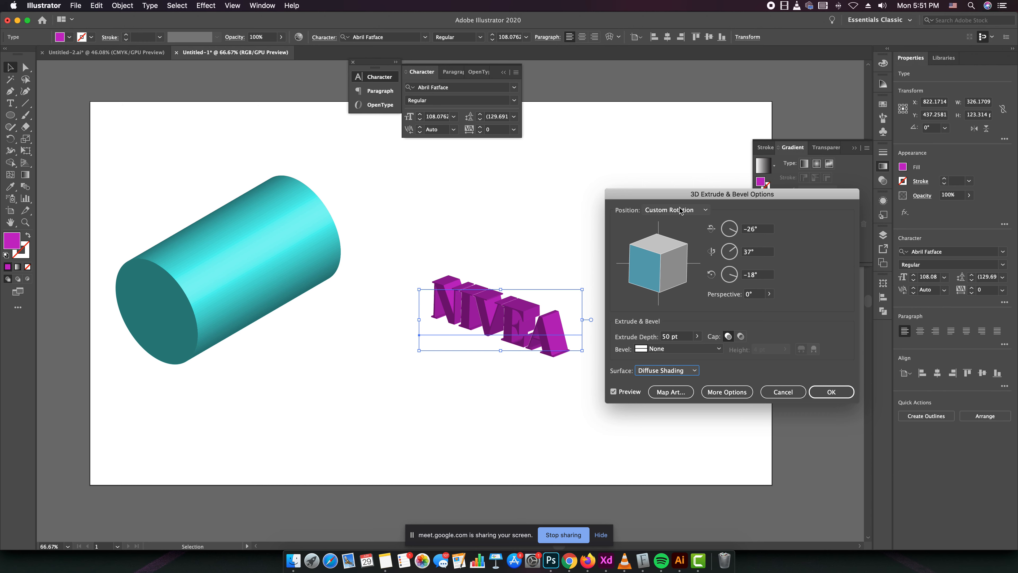
# Set the extrusion's position to Isometric Left, apply the effect to the NIVEA text, and deselect it.
pyautogui.click(657, 210)
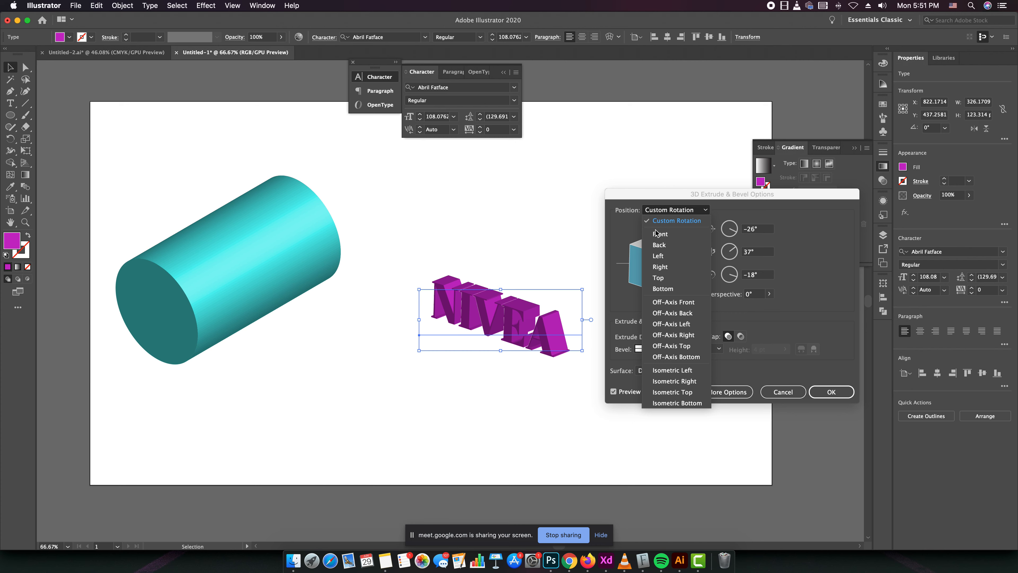
pyautogui.click(672, 369)
pyautogui.click(830, 393)
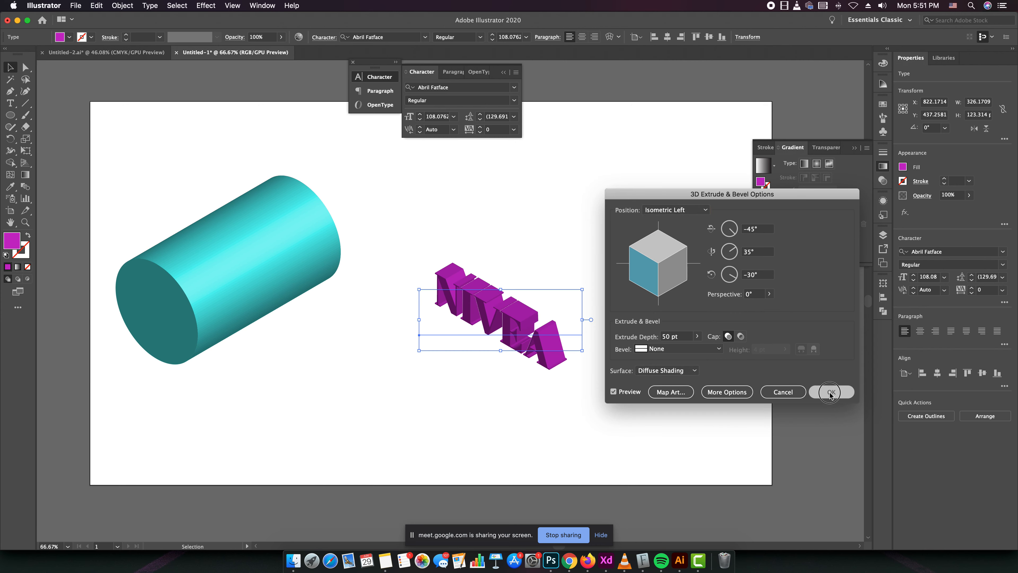
pyautogui.click(592, 381)
# Widen the tracking of all letters in the extruded NIVEA text to 360.
pyautogui.scroll(2, 590, 382)
pyautogui.scroll(-1, 490, 321)
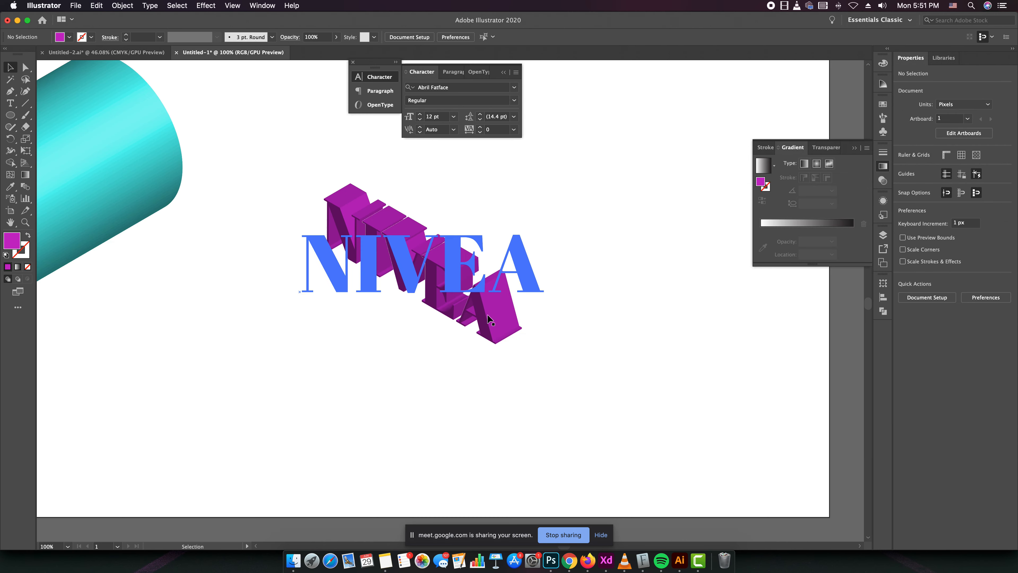
pyautogui.click(444, 272)
pyautogui.doubleClick(445, 269)
pyautogui.press('super+a')
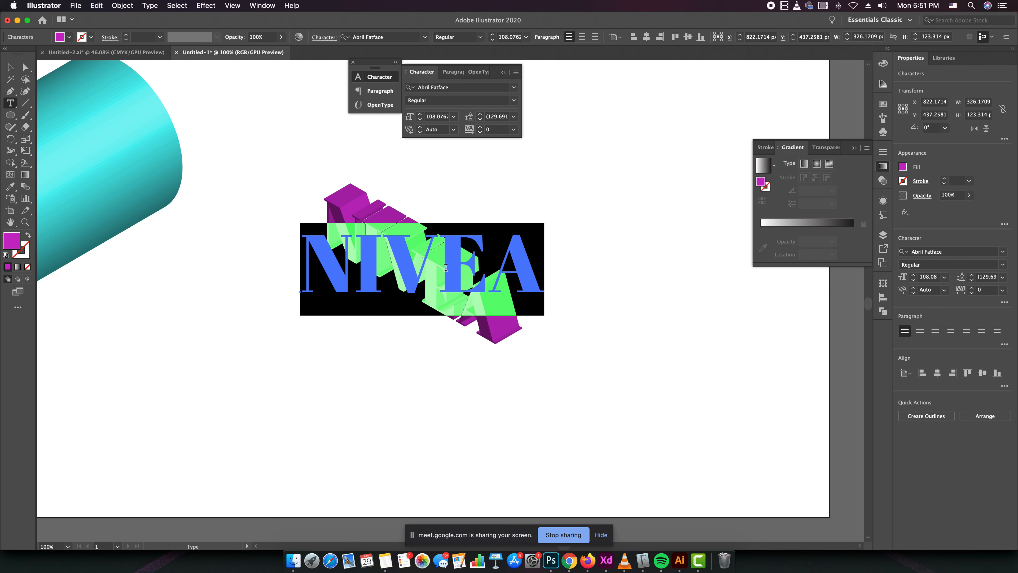
pyautogui.hotkey('alt', 'Right')
pyautogui.hotkey('alt', 'Right')
pyautogui.hotkey('alt', 'Right')
pyautogui.hotkey('alt', 'Right')
pyautogui.hotkey('alt', 'Right')
pyautogui.hotkey('alt', 'Right')
pyautogui.hotkey('alt', 'Right')
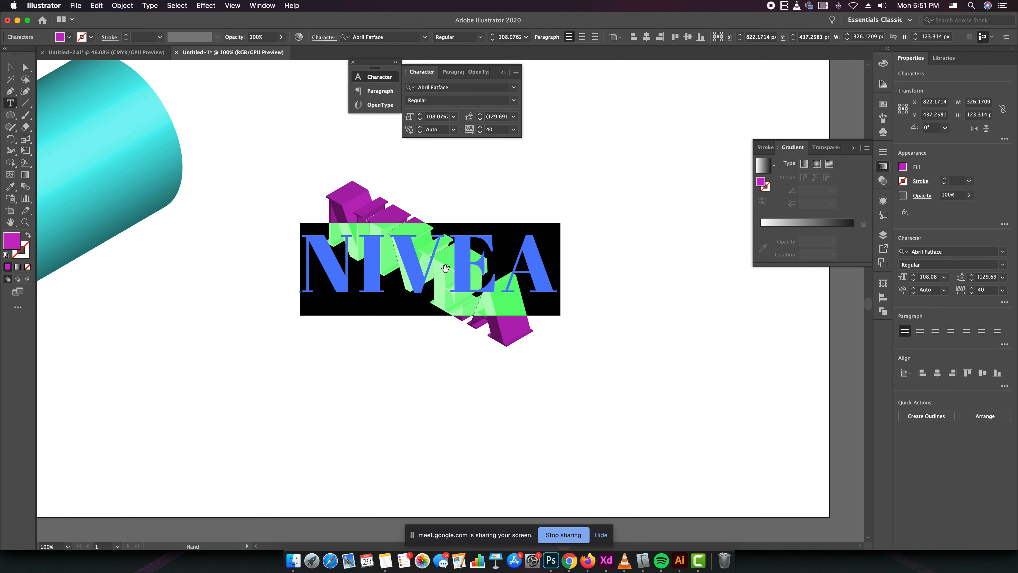
pyautogui.hotkey('alt', 'Right')
pyautogui.hotkey('alt', 'Right')
pyautogui.hotkey('alt', 'Right')
pyautogui.hotkey('alt', 'Right')
pyautogui.hotkey('alt', 'Right')
pyautogui.hotkey('alt', 'Right')
pyautogui.hotkey('alt', 'Right')
pyautogui.hotkey('alt', 'Right')
pyautogui.hotkey('alt', 'Right')
pyautogui.hotkey('alt', 'Right')
pyautogui.hotkey('alt', 'Right')
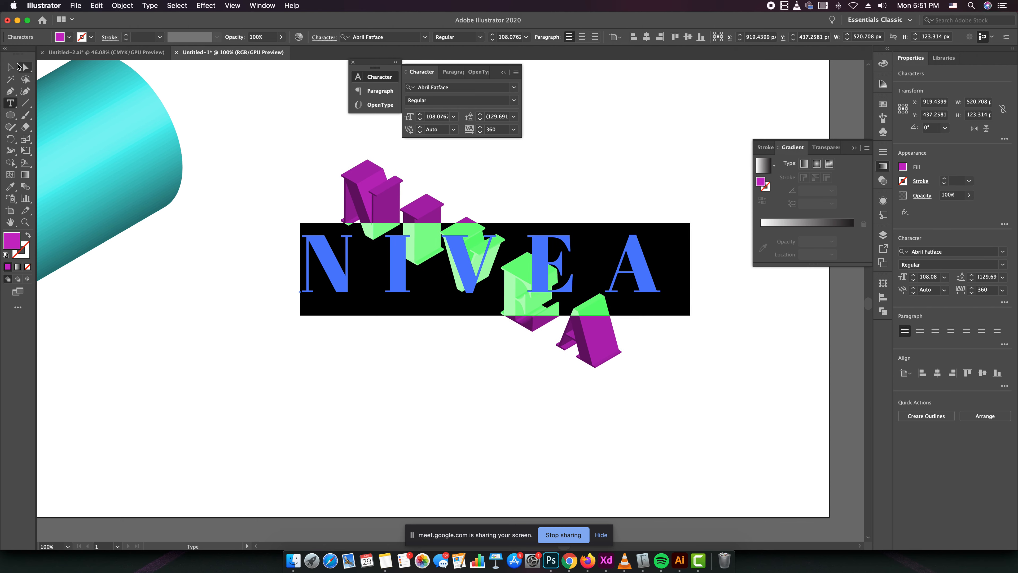
# Move the extruded NIVEA text slightly left and down on the artboard, and deselect it.
pyautogui.click(10, 67)
pyautogui.moveTo(466, 289); pyautogui.dragTo(409, 307)
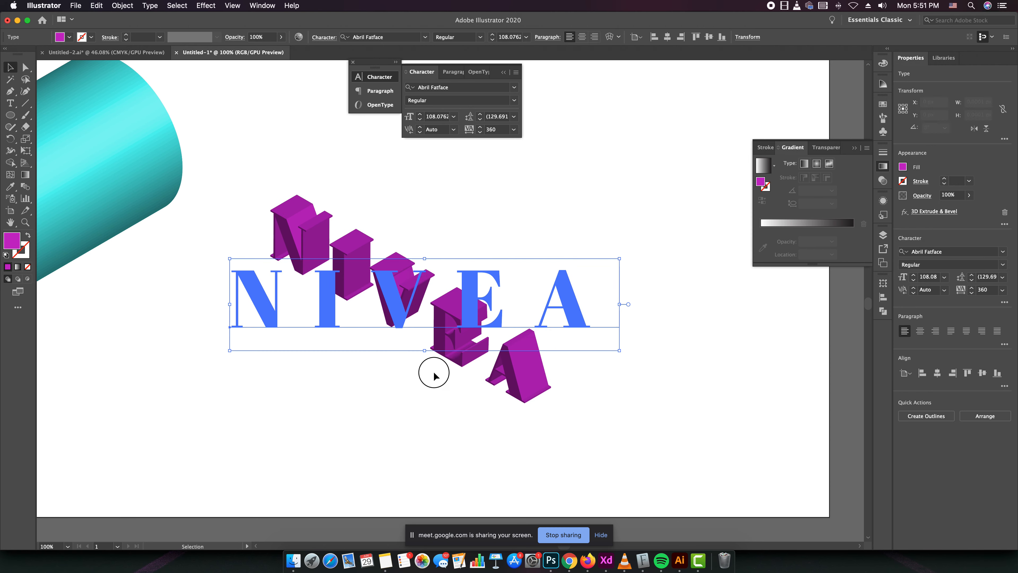
pyautogui.click(433, 376)
# Expand the appearance of the extruded NIVEA text into editable shapes and deselect the result.
pyautogui.press('super+minus')
pyautogui.press('super+minus')
pyautogui.press('super+equal')
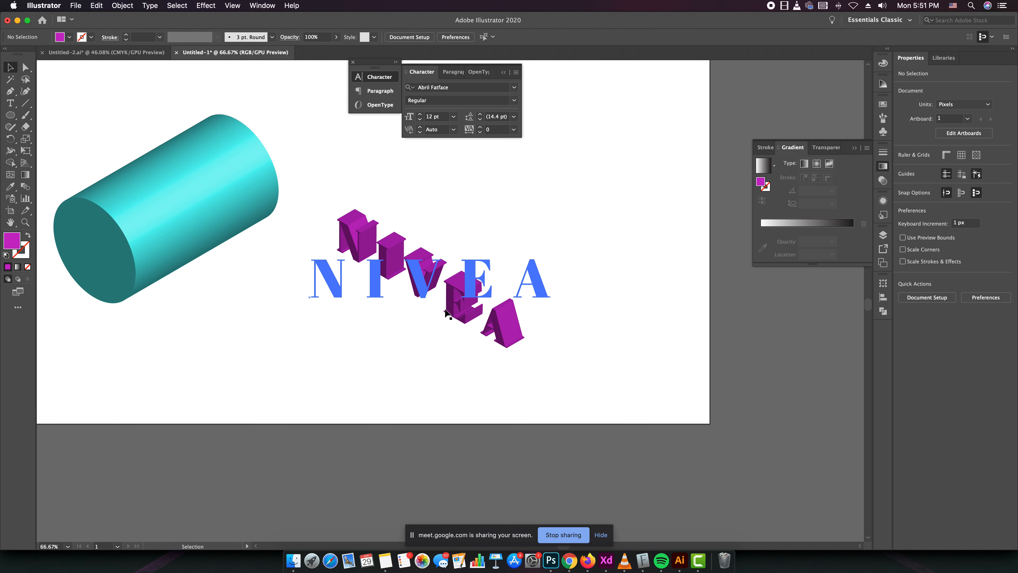
pyautogui.press('super+equal')
pyautogui.press('super+equal')
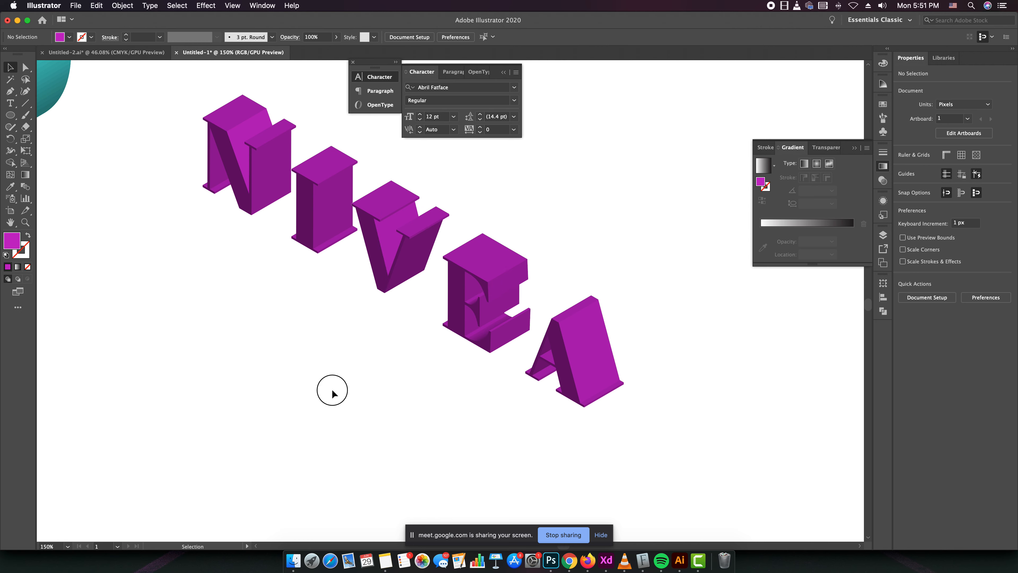
pyautogui.click(382, 263)
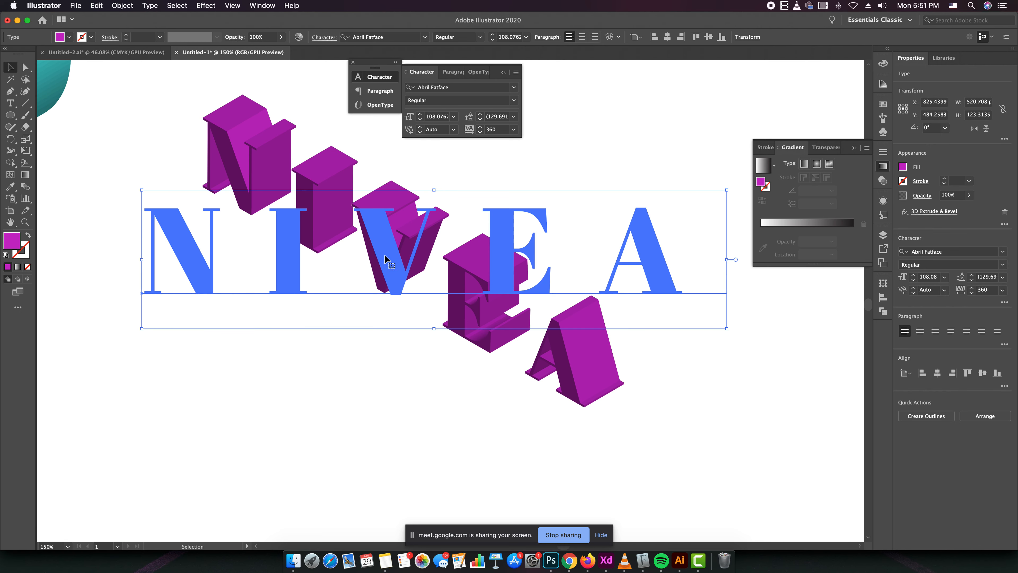
pyautogui.click(121, 5)
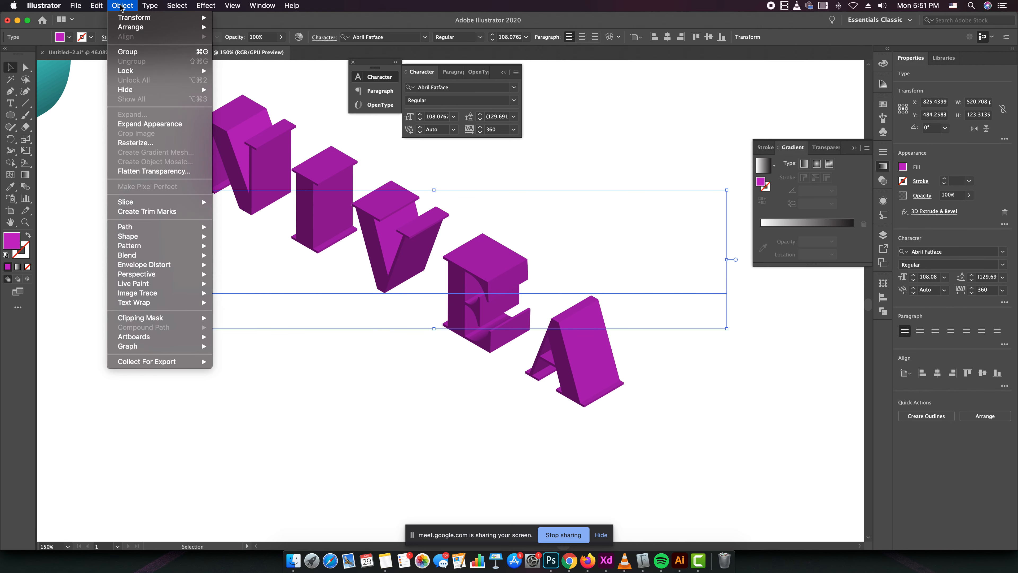
pyautogui.click(174, 125)
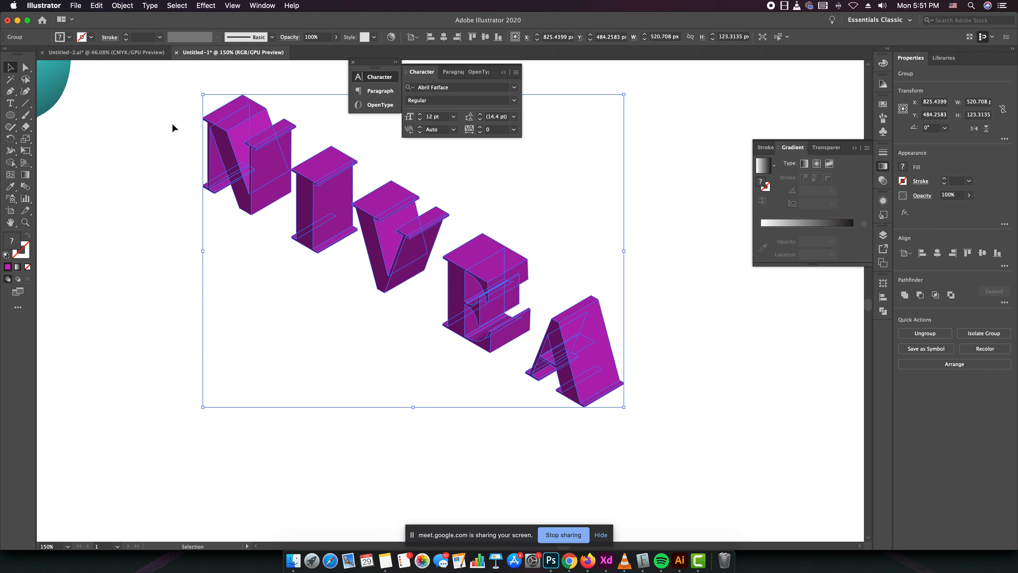
pyautogui.scroll(3, 524, 301)
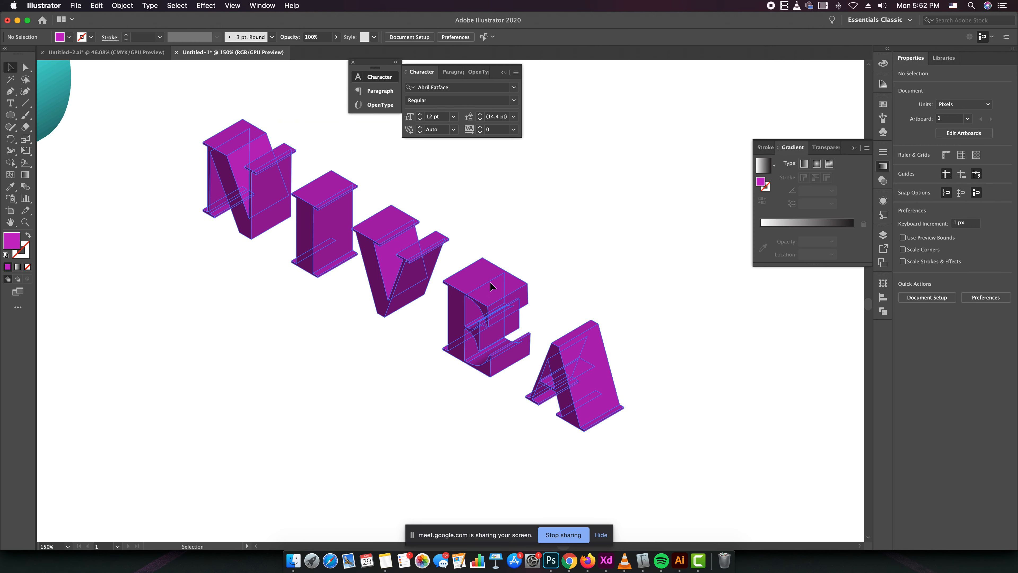
pyautogui.click(609, 279)
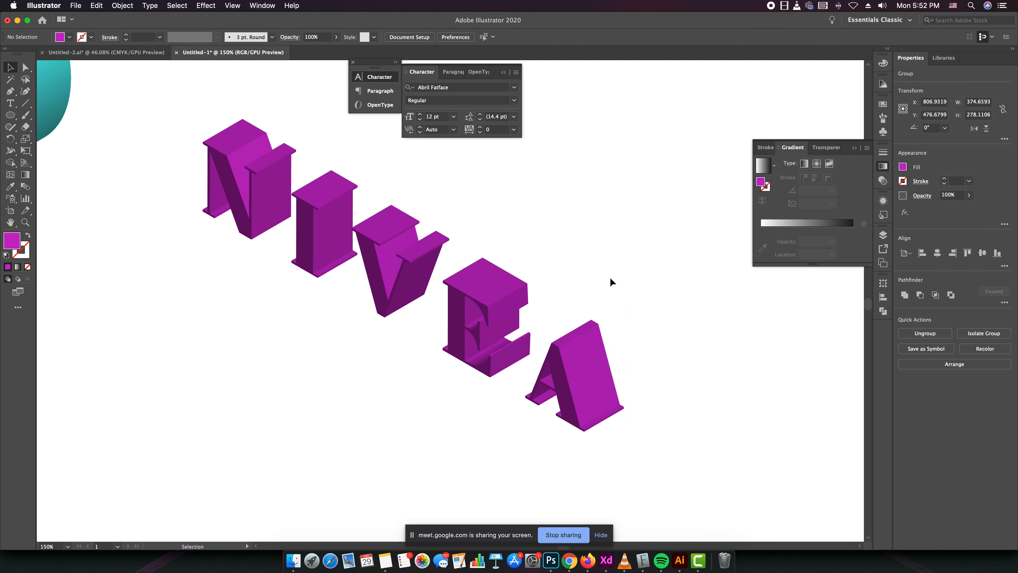
# Isolate the letter E's top face, try a red fill, settle on orange, and leave isolation mode.
pyautogui.doubleClick(481, 284)
pyautogui.moveTo(481, 284)
pyautogui.mouseDown()
pyautogui.moveTo(439, 302)
pyautogui.moveTo(491, 283)
pyautogui.mouseUp()
pyautogui.doubleClick(473, 279)
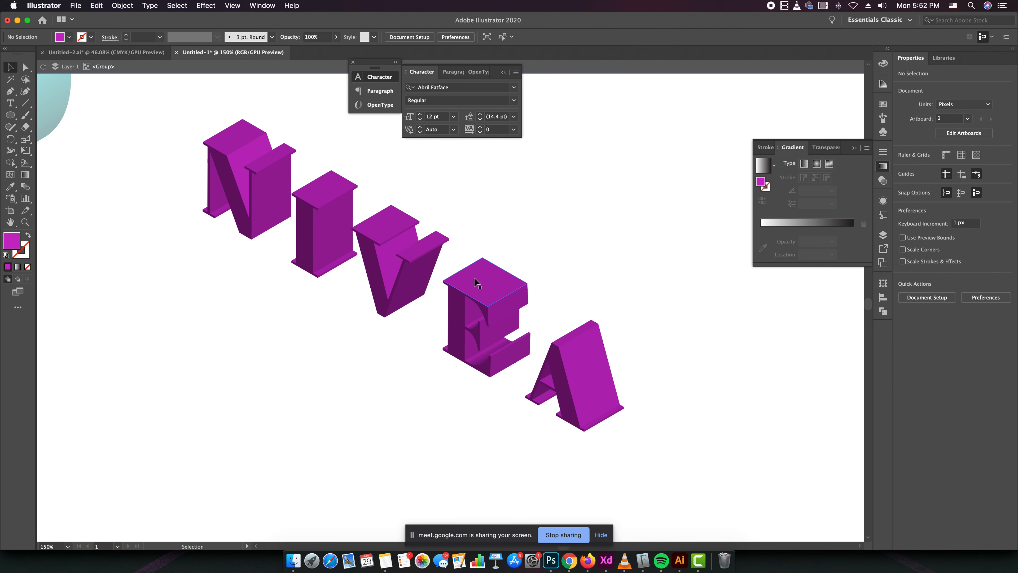
pyautogui.click(473, 281)
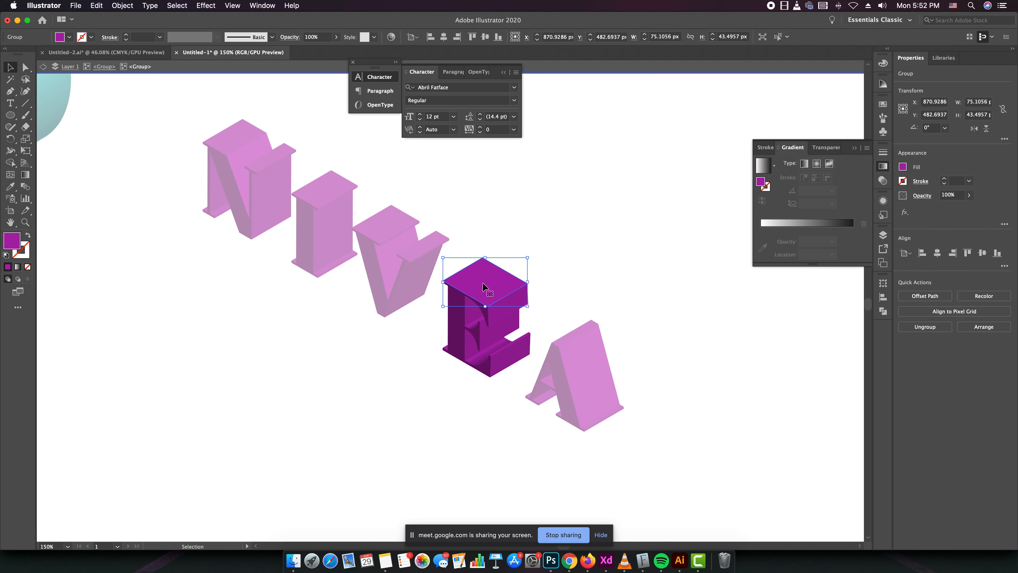
pyautogui.click(883, 104)
pyautogui.click(828, 132)
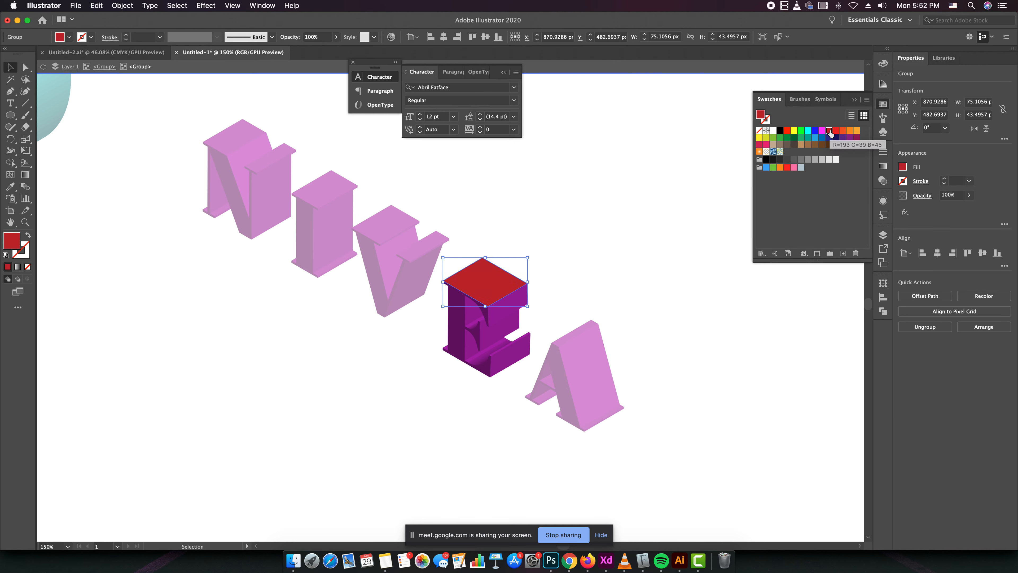
pyautogui.click(849, 131)
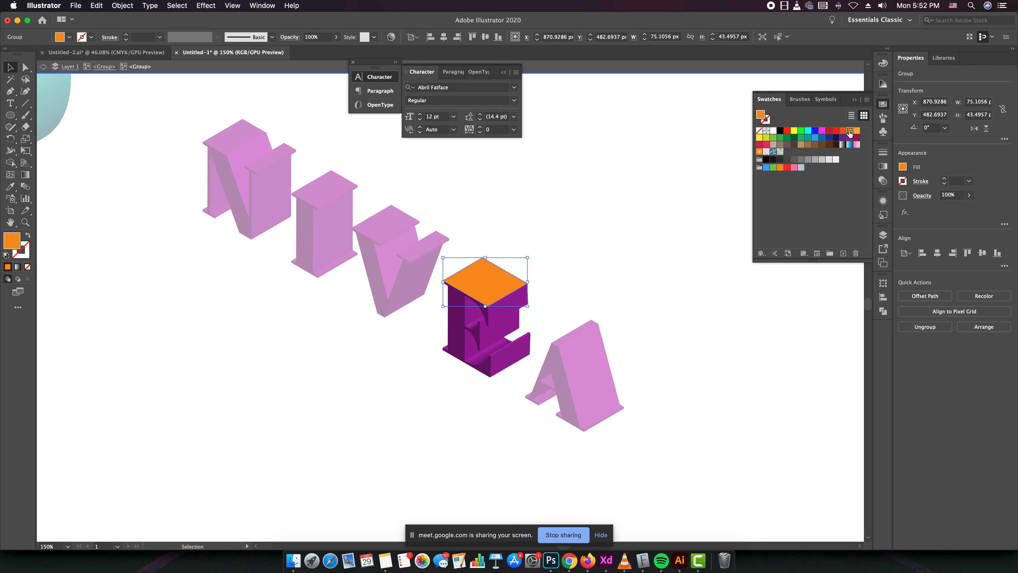
pyautogui.doubleClick(641, 257)
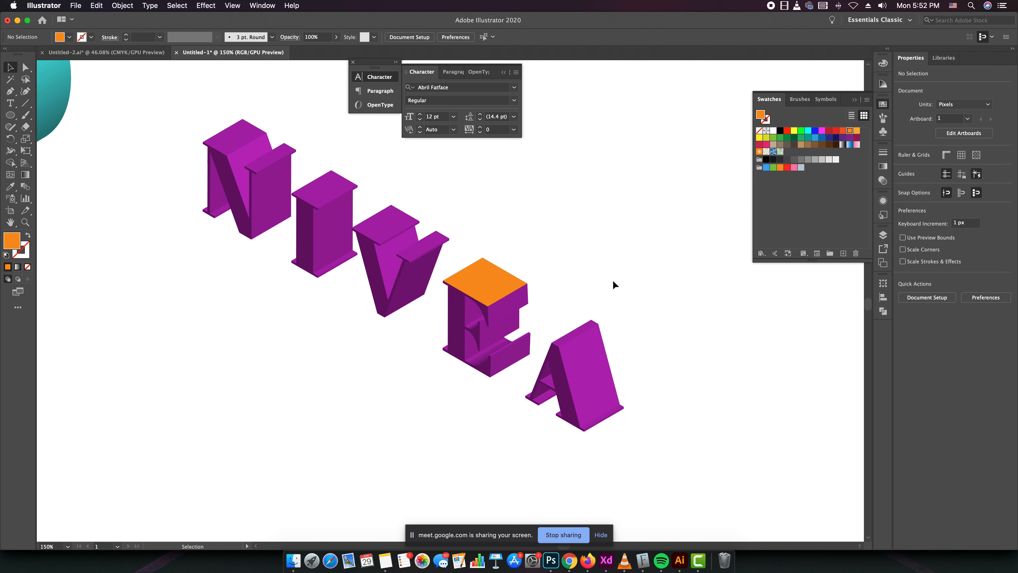
# Fill the wide top face of the letter V with the light orange swatch.
pyautogui.doubleClick(384, 226)
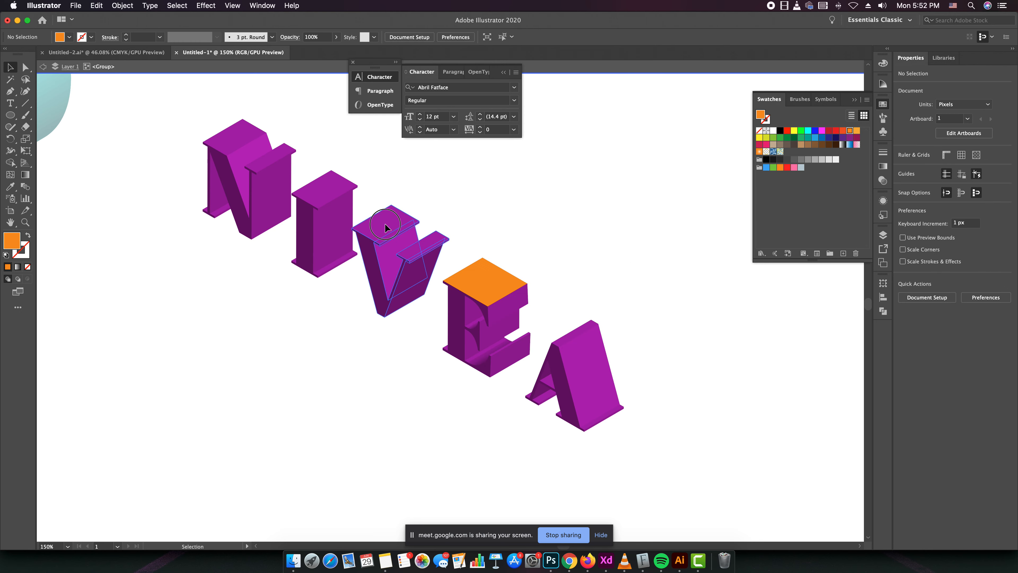
pyautogui.click(385, 229)
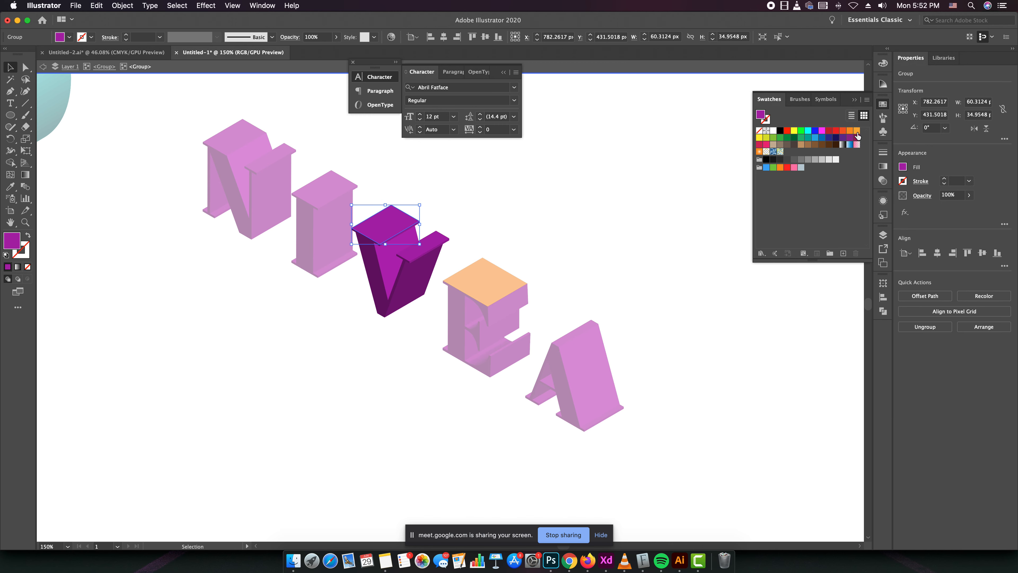
pyautogui.click(856, 132)
pyautogui.click(584, 229)
# Fill the narrow top face of the letter V with orange and leave isolation mode.
pyautogui.doubleClick(433, 245)
pyautogui.click(433, 246)
pyautogui.click(852, 133)
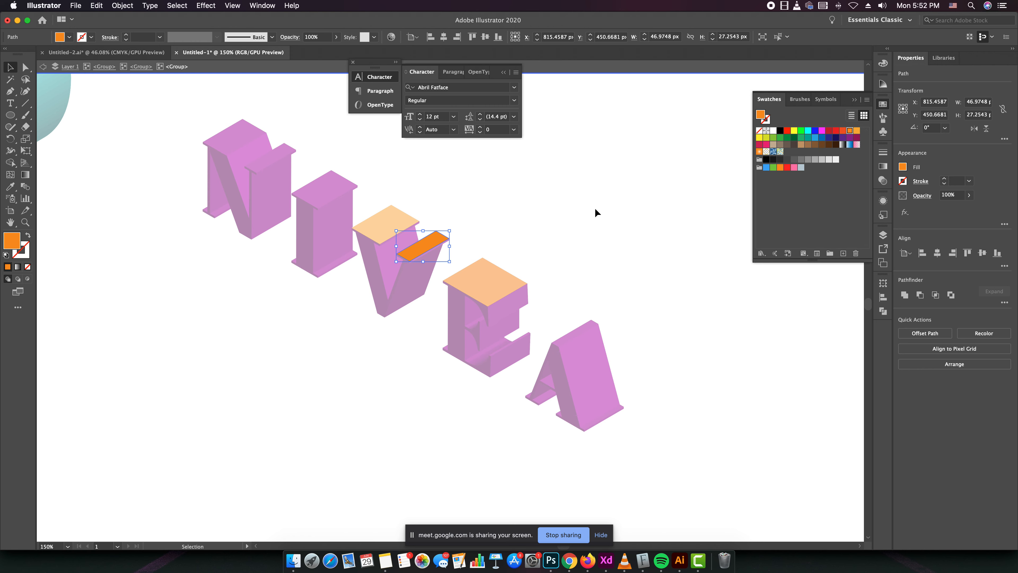
pyautogui.doubleClick(595, 208)
# Fill the top face of the letter I with orange and leave isolation mode.
pyautogui.doubleClick(325, 195)
pyautogui.click(321, 196)
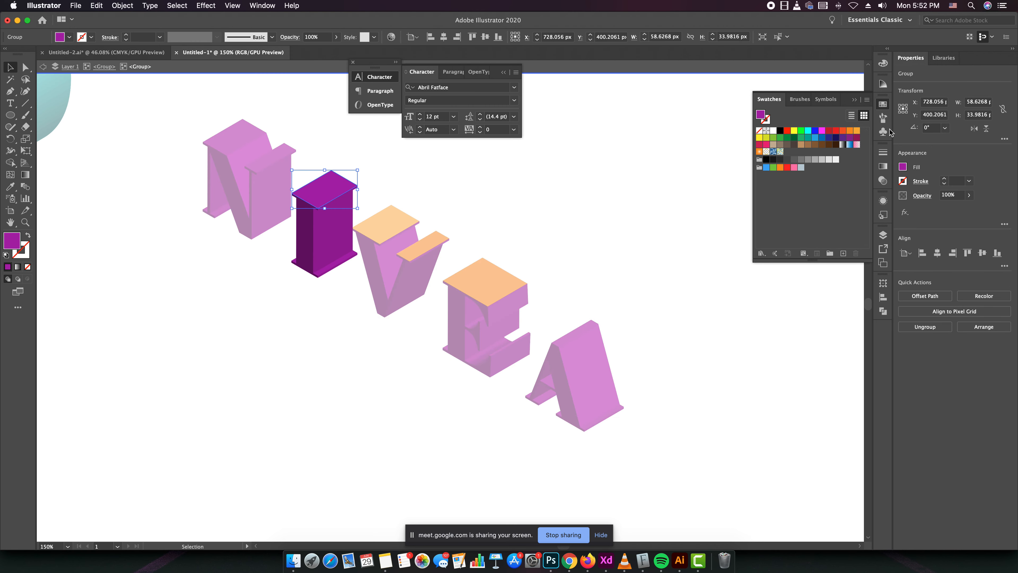
pyautogui.click(851, 133)
pyautogui.doubleClick(473, 199)
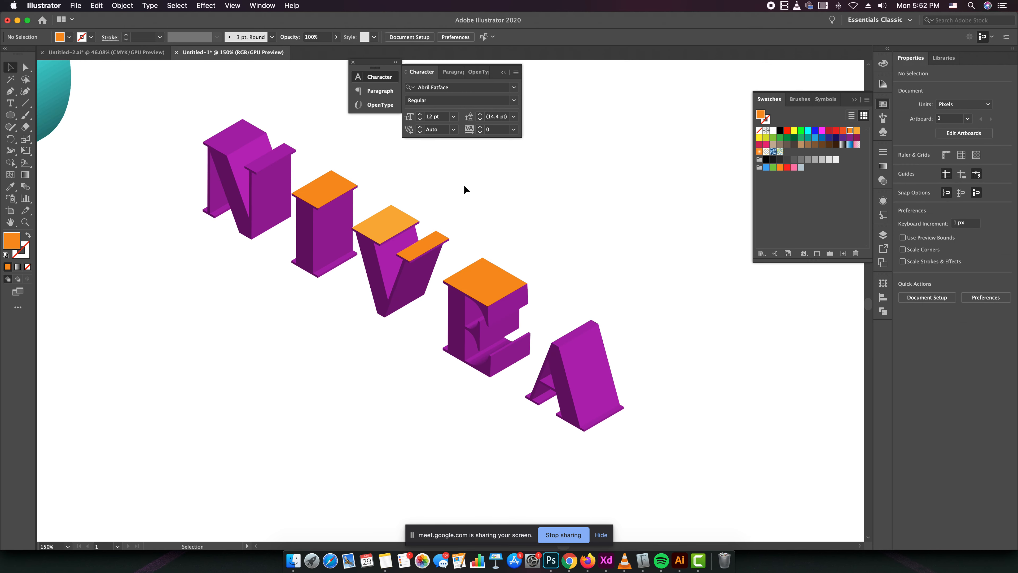
# Fill the narrow top face of the letter N with orange and deselect it.
pyautogui.doubleClick(280, 157)
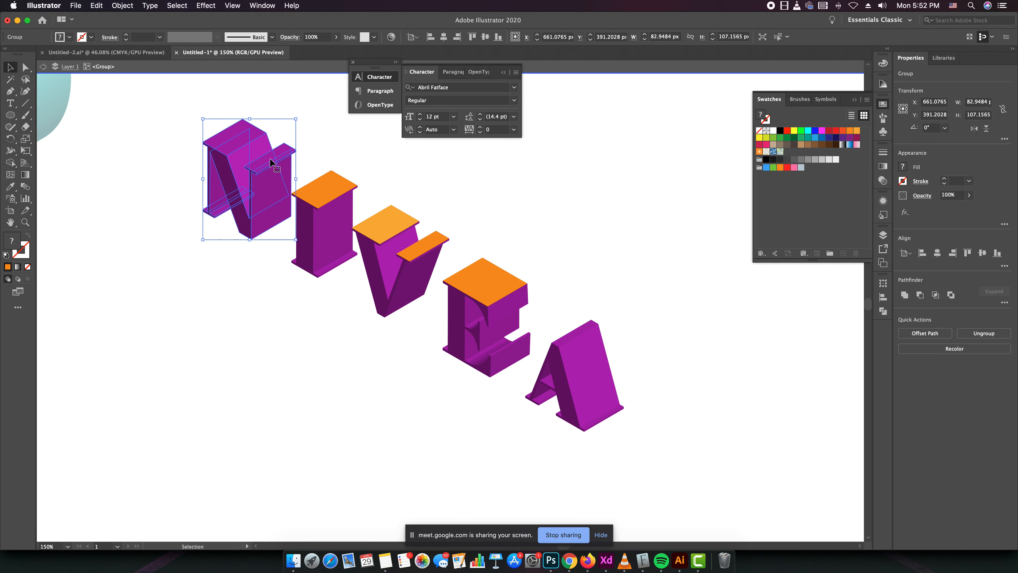
pyautogui.click(280, 157)
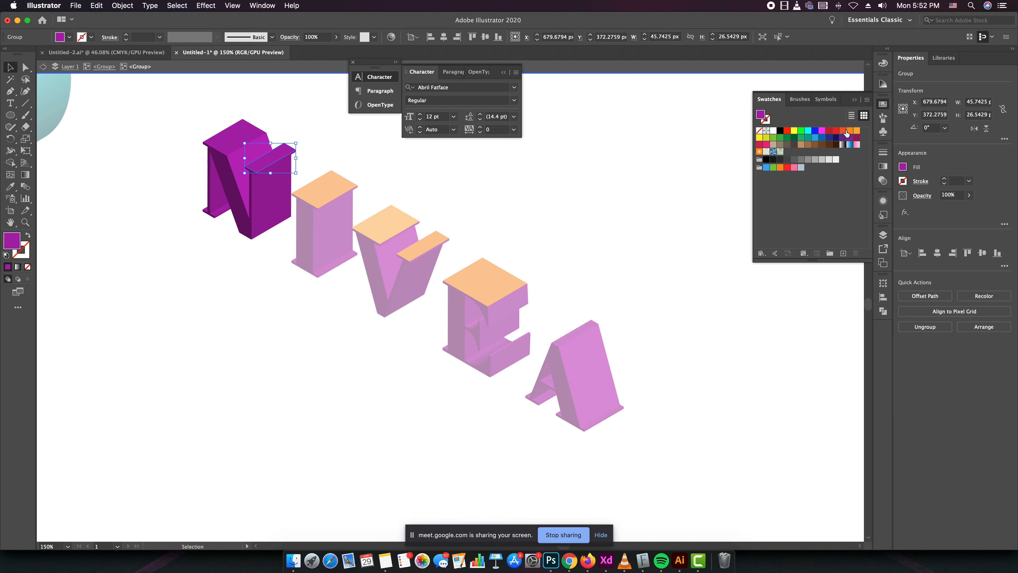
pyautogui.click(850, 133)
pyautogui.click(602, 190)
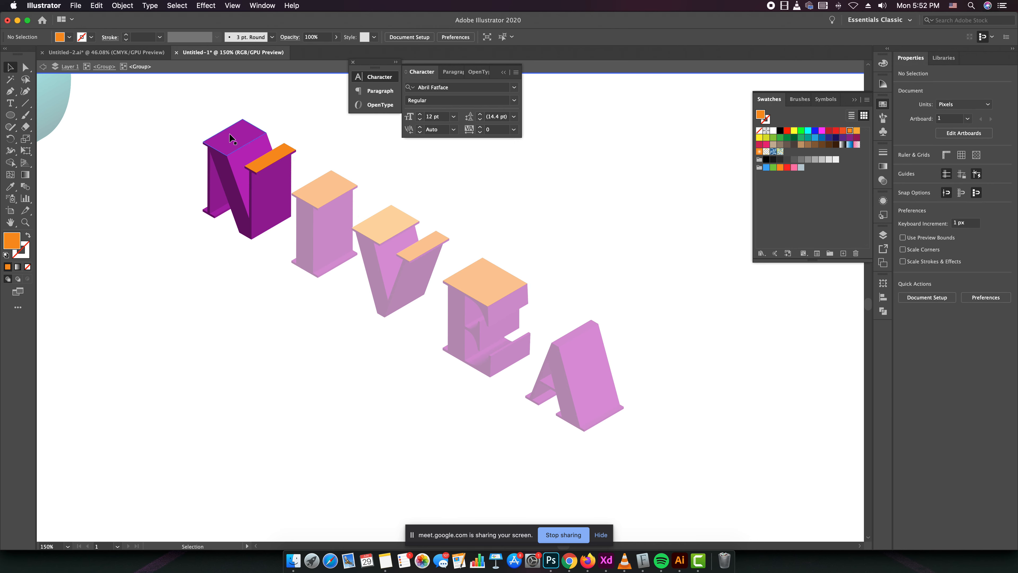
# Fill the wide top face of the first letter N with orange and leave isolation mode.
pyautogui.doubleClick(232, 142)
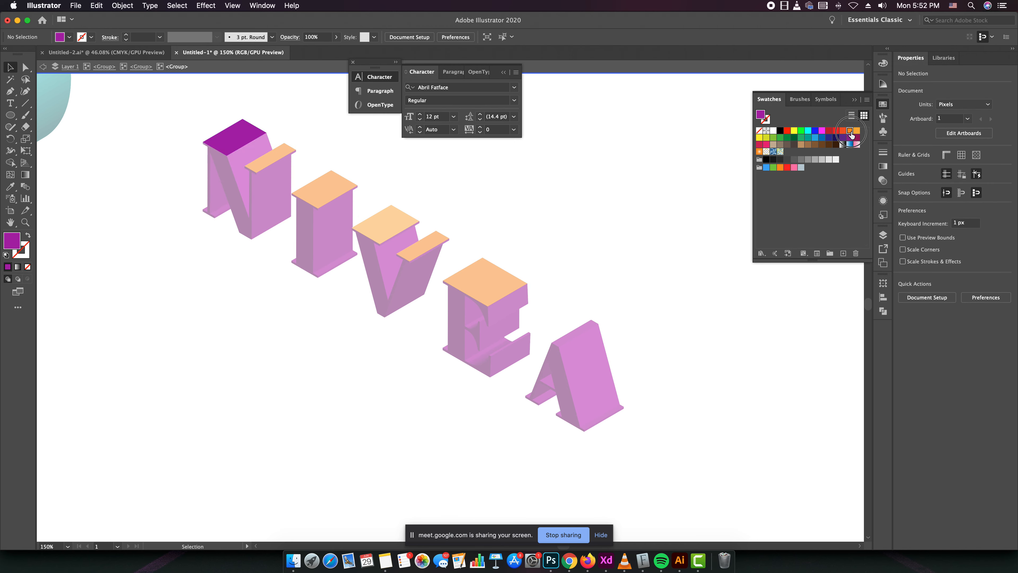
pyautogui.click(851, 132)
pyautogui.click(227, 138)
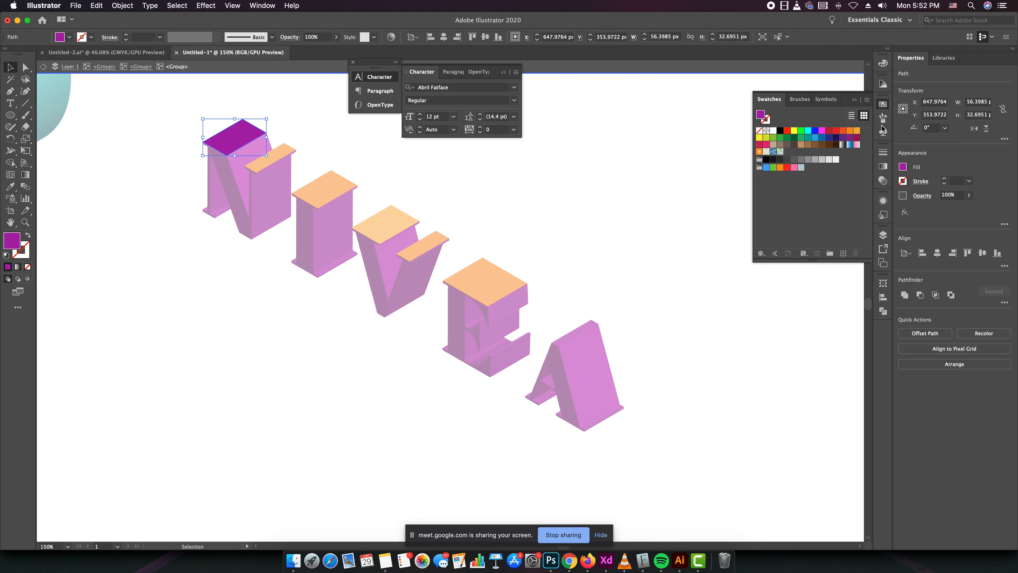
pyautogui.click(851, 132)
pyautogui.click(508, 175)
pyautogui.doubleClick(294, 338)
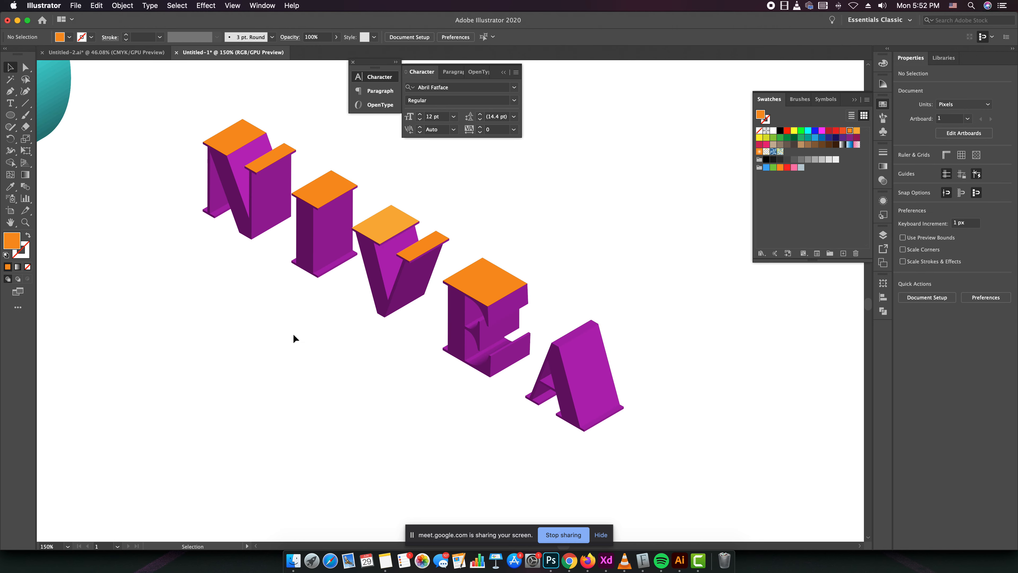
# Draw an orange rectangle 100 px wide and 200 px high in the empty area beside the letter A.
pyautogui.scroll(-2, 358, 315)
pyautogui.scroll(1, 339, 334)
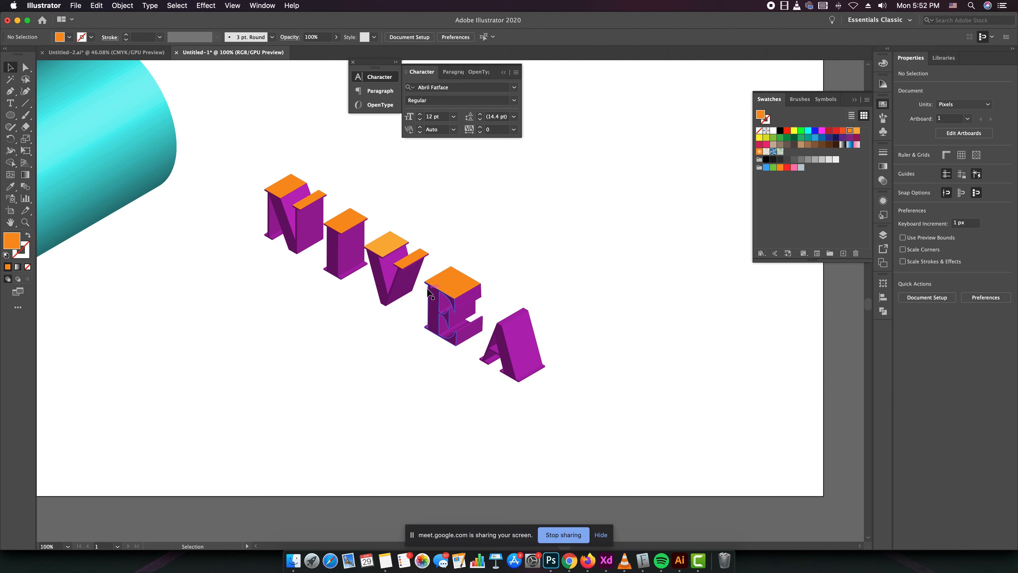
pyautogui.scroll(1, 426, 295)
pyautogui.scroll(-1, 445, 357)
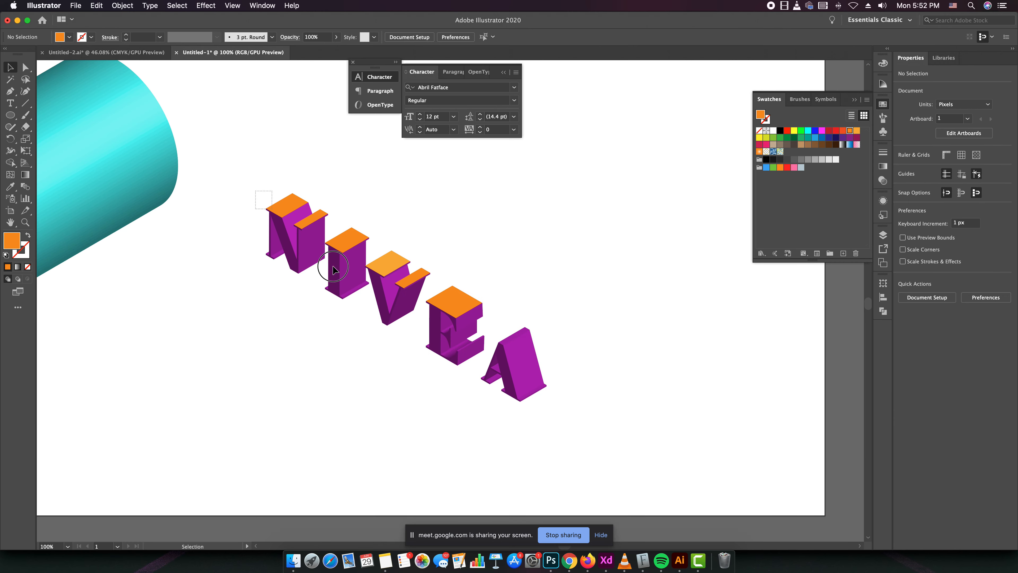
pyautogui.click(427, 317)
pyautogui.moveTo(427, 317); pyautogui.dragTo(286, 352)
pyautogui.click(541, 360)
pyautogui.moveTo(628, 369); pyautogui.dragTo(486, 366)
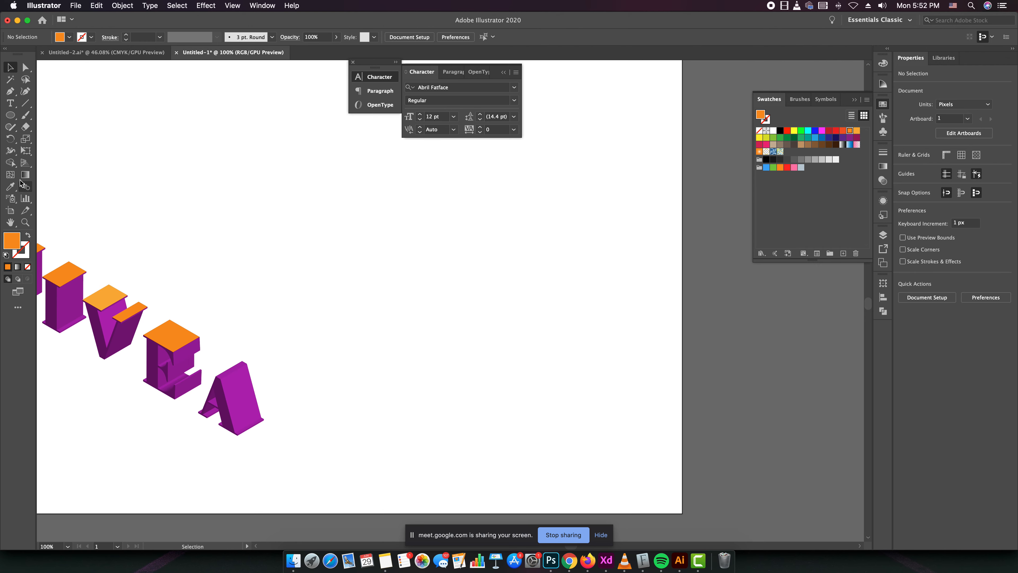
pyautogui.moveTo(14, 117); pyautogui.dragTo(47, 114)
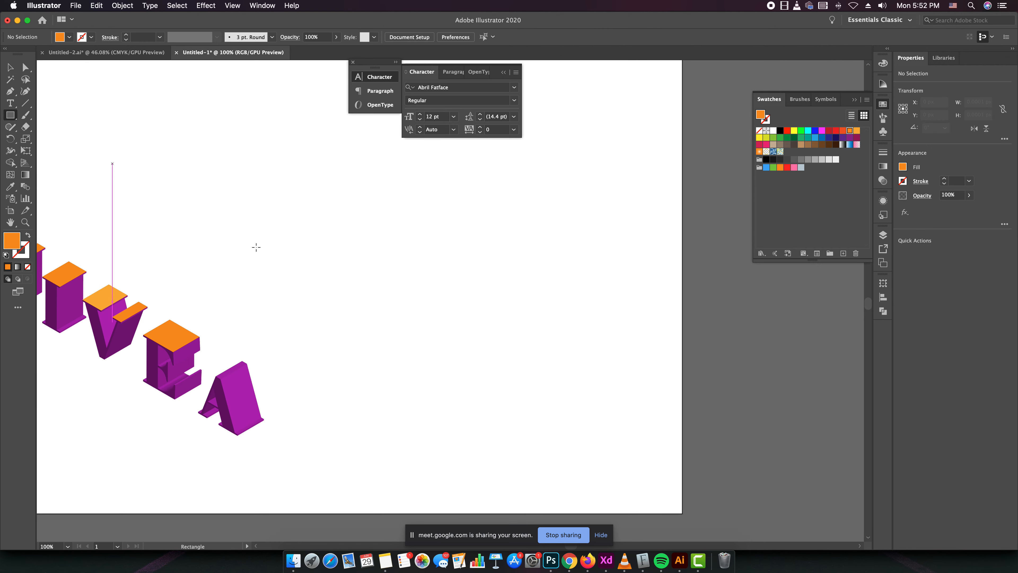
pyautogui.scroll(2, 377, 301)
pyautogui.scroll(-1, 362, 289)
pyautogui.scroll(-1, 332, 339)
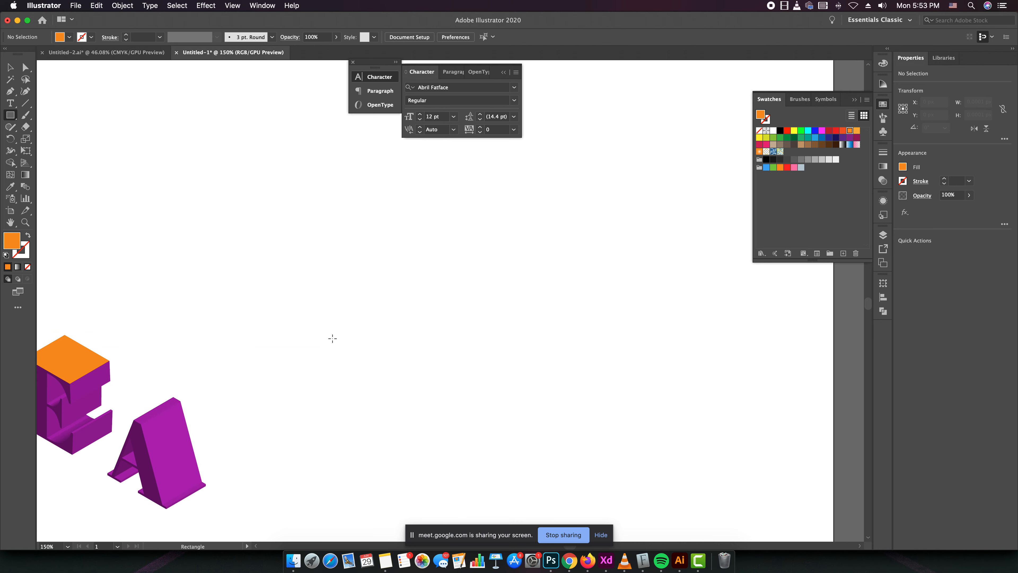
pyautogui.moveTo(337, 260); pyautogui.dragTo(450, 484)
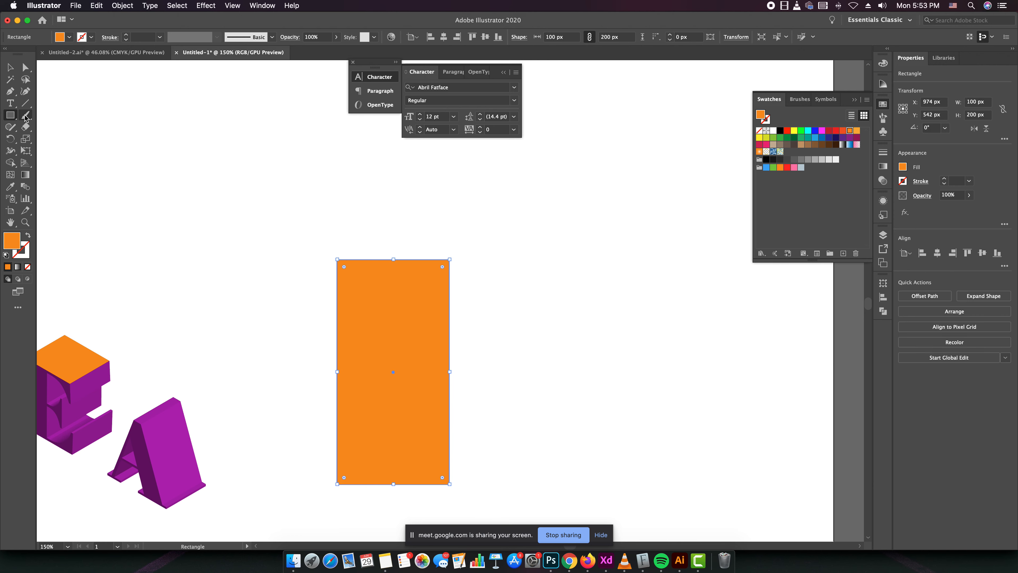
# Recolor the 100 × 200 px rectangle with the purple sampled from the front face of the letter A.
pyautogui.click(10, 68)
pyautogui.scroll(-5, 257, 304)
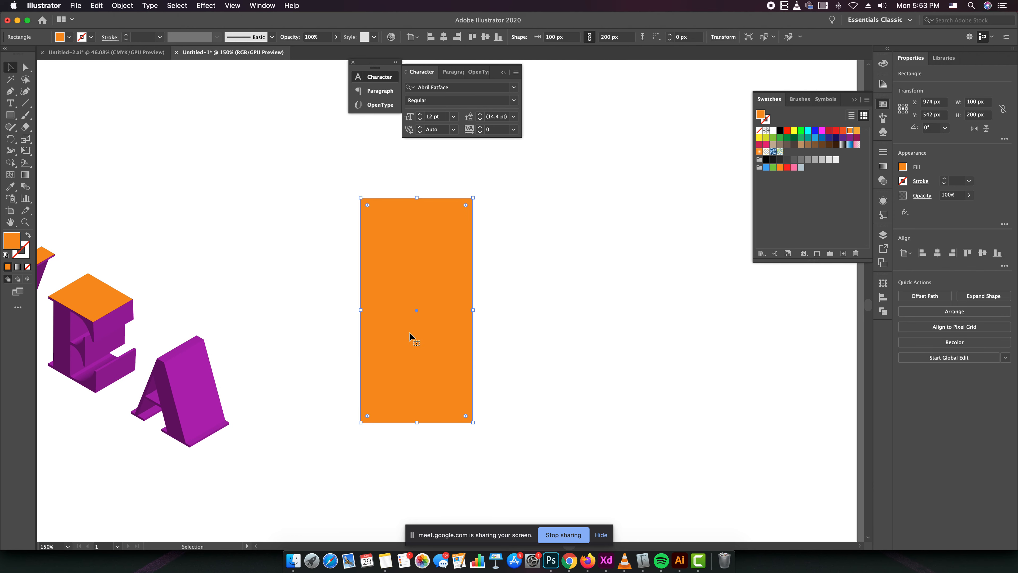
pyautogui.press('i')
pyautogui.click(215, 391)
pyautogui.click(10, 68)
pyautogui.click(143, 208)
pyautogui.click(403, 338)
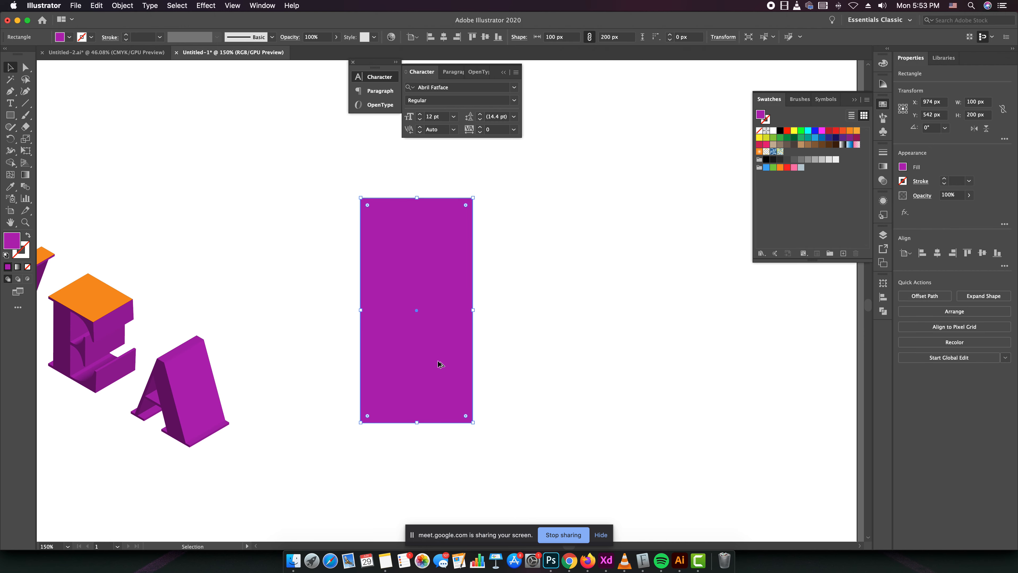
# Draw a 17 × 31 px window rectangle near the upper corner of the purple rectangle and fill it black.
pyautogui.scroll(1, 438, 363)
pyautogui.moveTo(9, 115); pyautogui.dragTo(44, 114)
pyautogui.moveTo(361, 188); pyautogui.dragTo(386, 233)
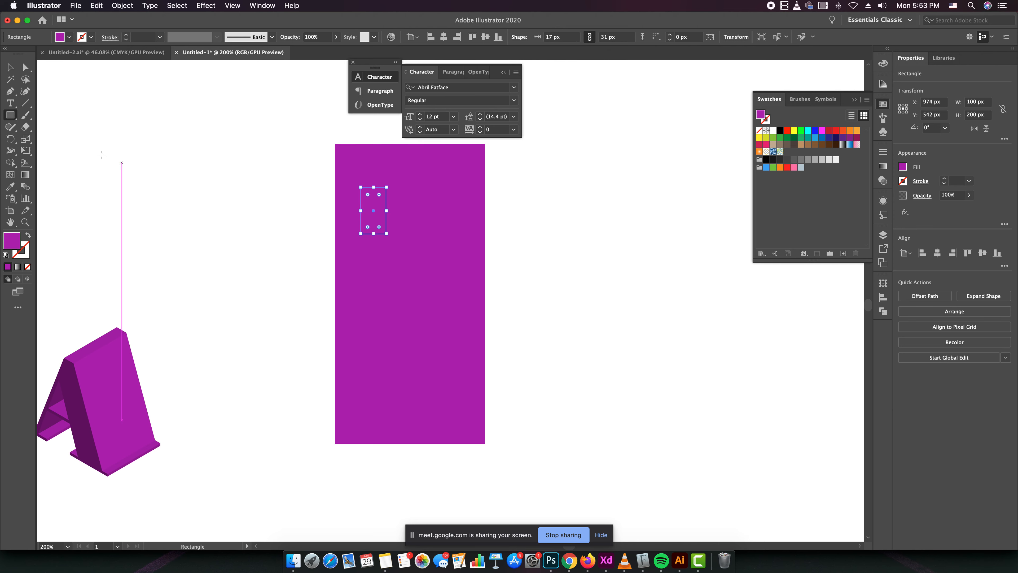
pyautogui.click(69, 38)
pyautogui.click(29, 53)
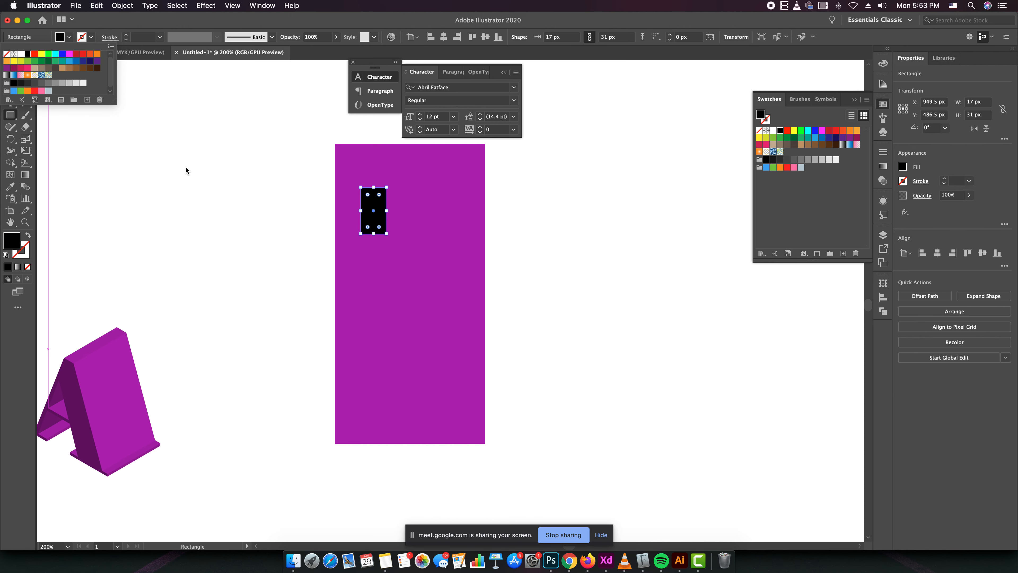
pyautogui.click(10, 68)
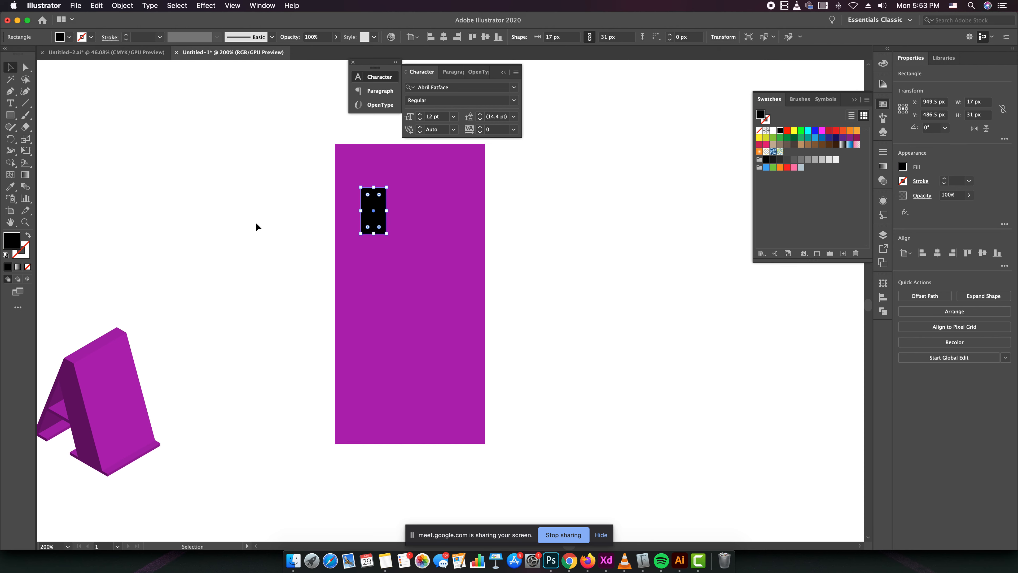
# Duplicate the black window across the purple rectangle to form a row of three evenly distributed windows.
pyautogui.moveTo(384, 206); pyautogui.dragTo(459, 207)
pyautogui.click(530, 247)
pyautogui.click(381, 227)
pyautogui.keyDown('shift'); pyautogui.click(410, 221); pyautogui.keyUp('shift')
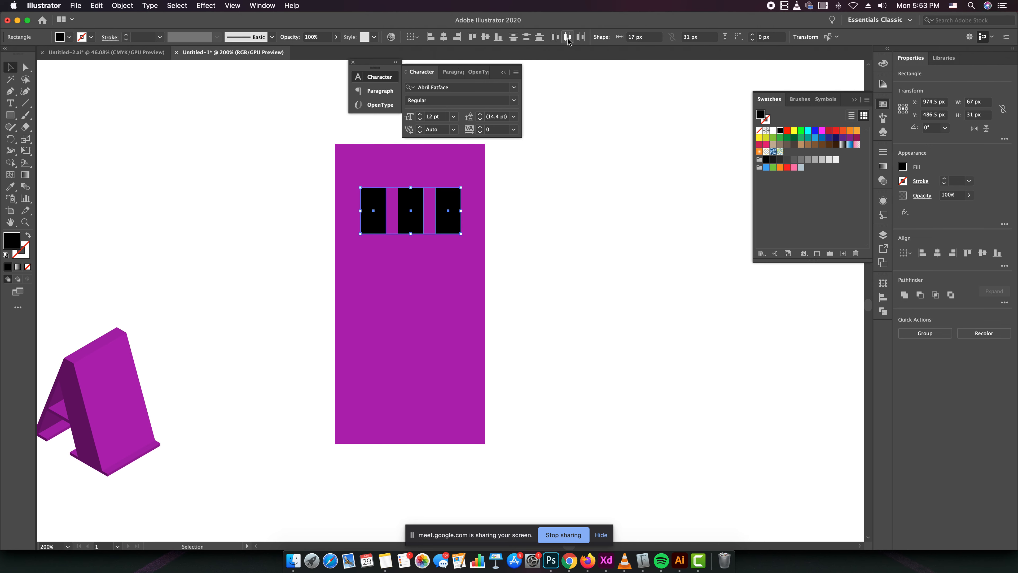
pyautogui.click(491, 252)
# Duplicate the row of three windows downward twice to form a grid of three rows.
pyautogui.click(375, 221)
pyautogui.keyDown('shift'); pyautogui.click(405, 226); pyautogui.keyUp('shift')
pyautogui.keyDown('shift'); pyautogui.click(449, 232); pyautogui.keyUp('shift')
pyautogui.moveTo(409, 228); pyautogui.dragTo(412, 347)
pyautogui.click(497, 354)
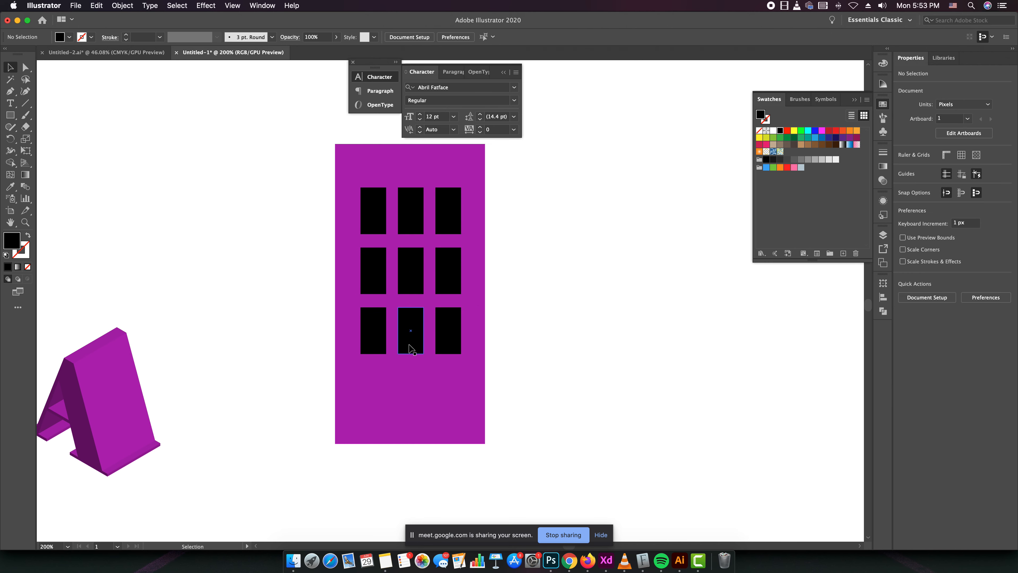
# Copy the lowest middle window as a taller door reaching the building's base, and group all the building's shapes.
pyautogui.moveTo(411, 347); pyautogui.dragTo(412, 378)
pyautogui.click(257, 296)
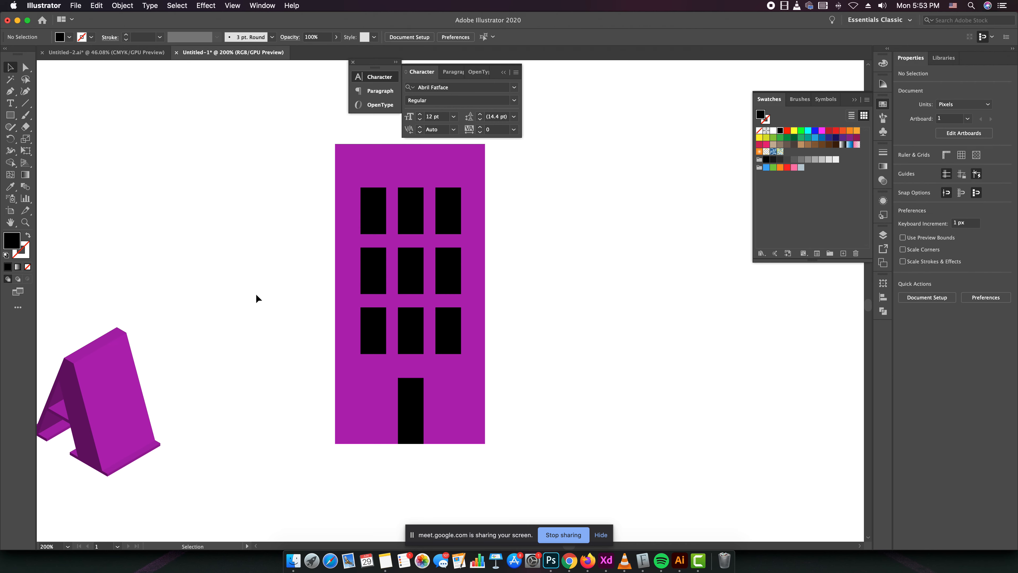
pyautogui.scroll(-2, 274, 292)
pyautogui.scroll(1, 405, 344)
pyautogui.hscroll(-3, 445, 365)
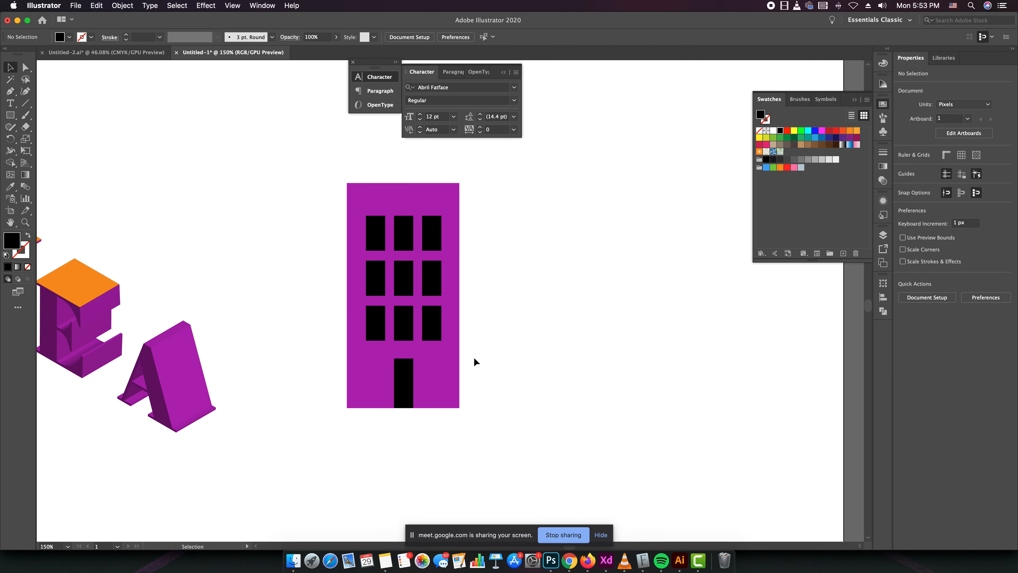
pyautogui.scroll(-1, 475, 355)
pyautogui.hscroll(2, 479, 345)
pyautogui.moveTo(347, 215); pyautogui.dragTo(501, 424)
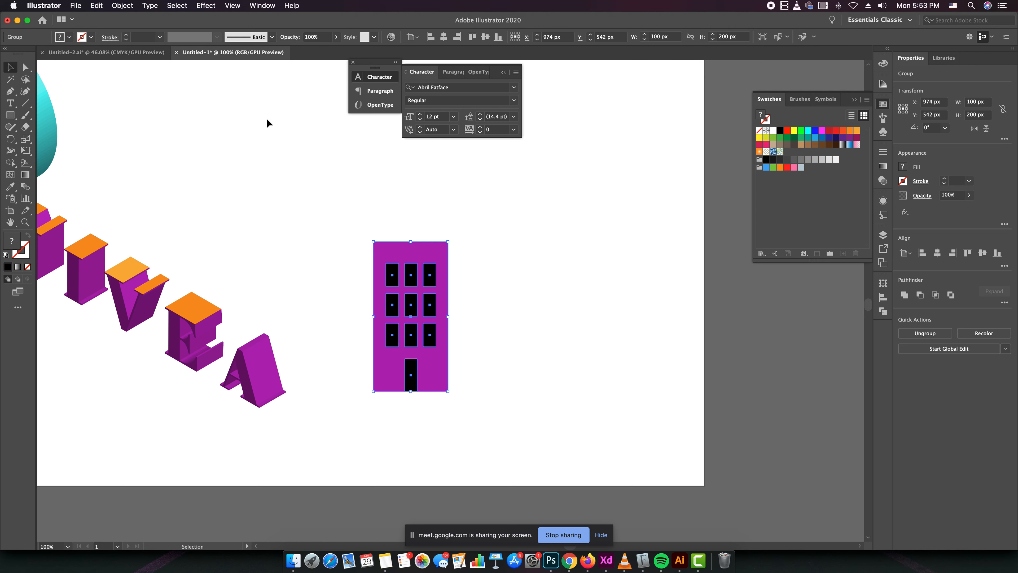
# Try the 3D Extrude & Bevel effect with the Isometric Left position on the building group, and undo it.
pyautogui.click(205, 6)
pyautogui.moveTo(305, 67)
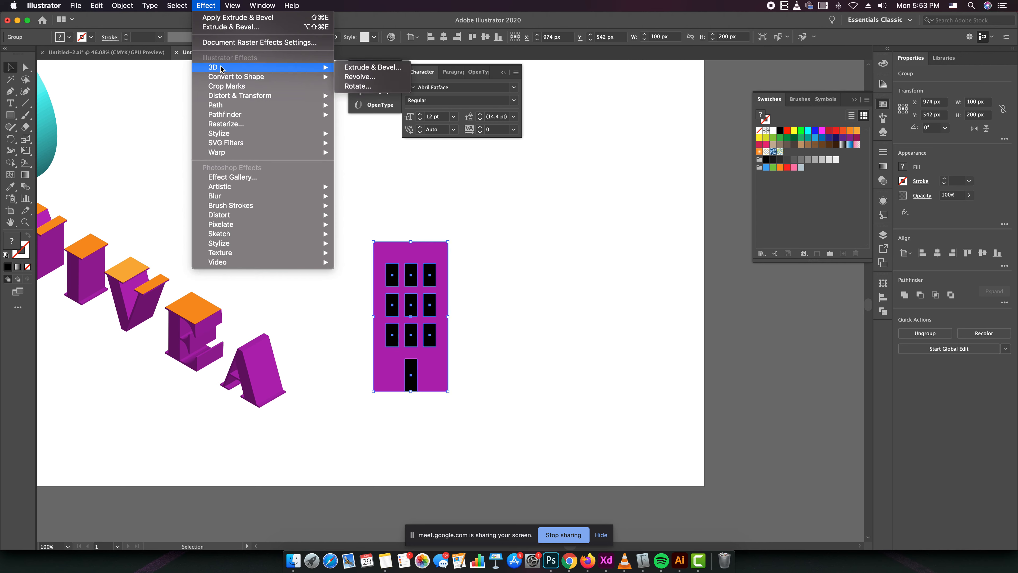
pyautogui.click(367, 69)
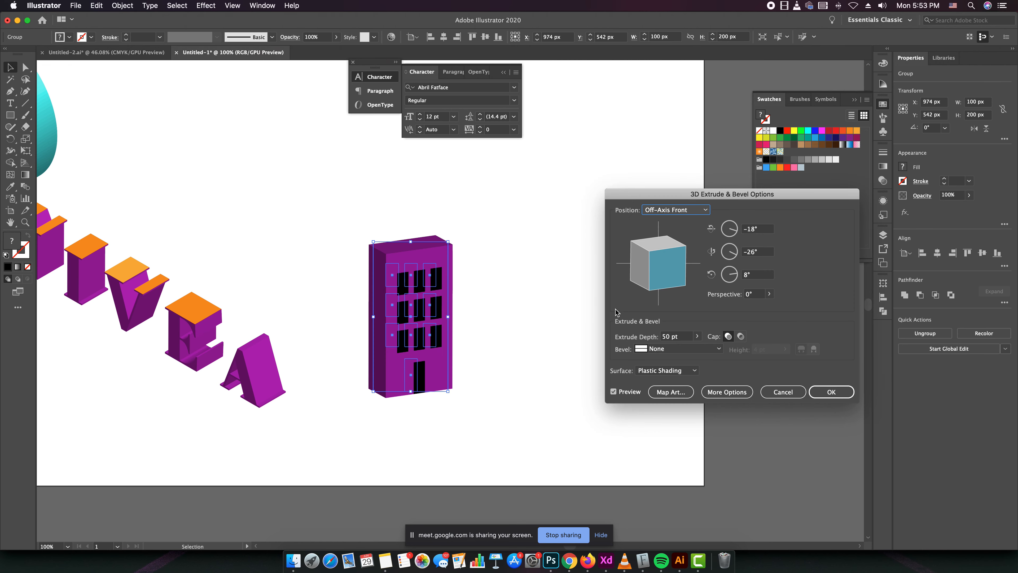
pyautogui.click(701, 214)
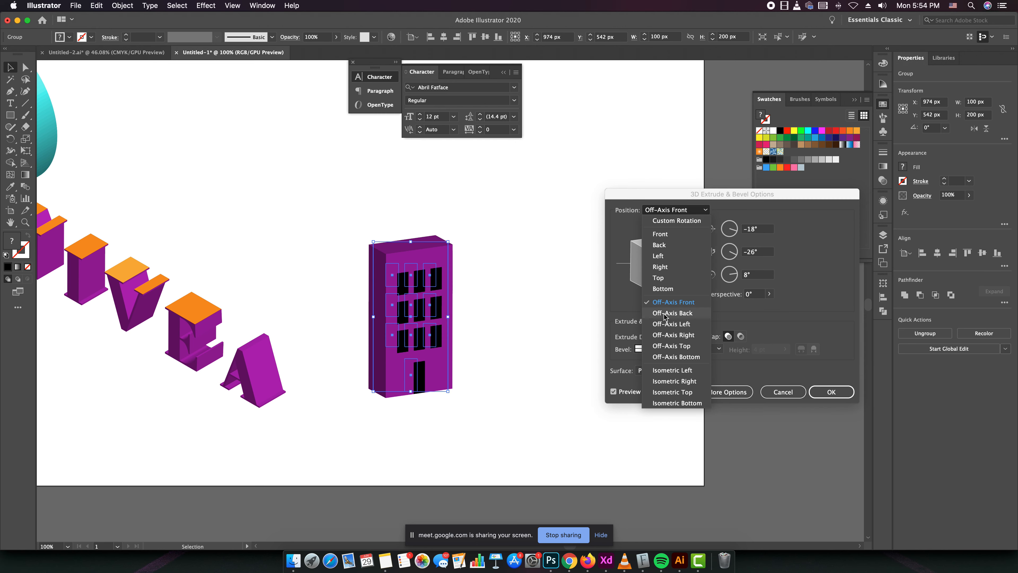
pyautogui.click(666, 370)
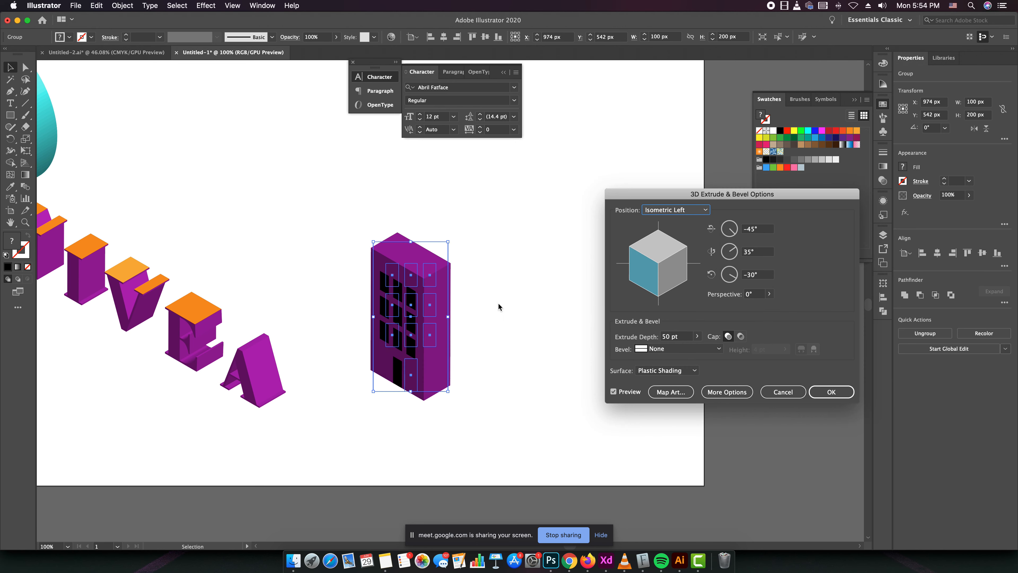
pyautogui.click(831, 391)
pyautogui.click(513, 325)
pyautogui.press('super+z')
pyautogui.click(468, 257)
# Try to draw a triangular roof on the building's top edge with the Pen tool, and undo its points.
pyautogui.scroll(-3, 468, 257)
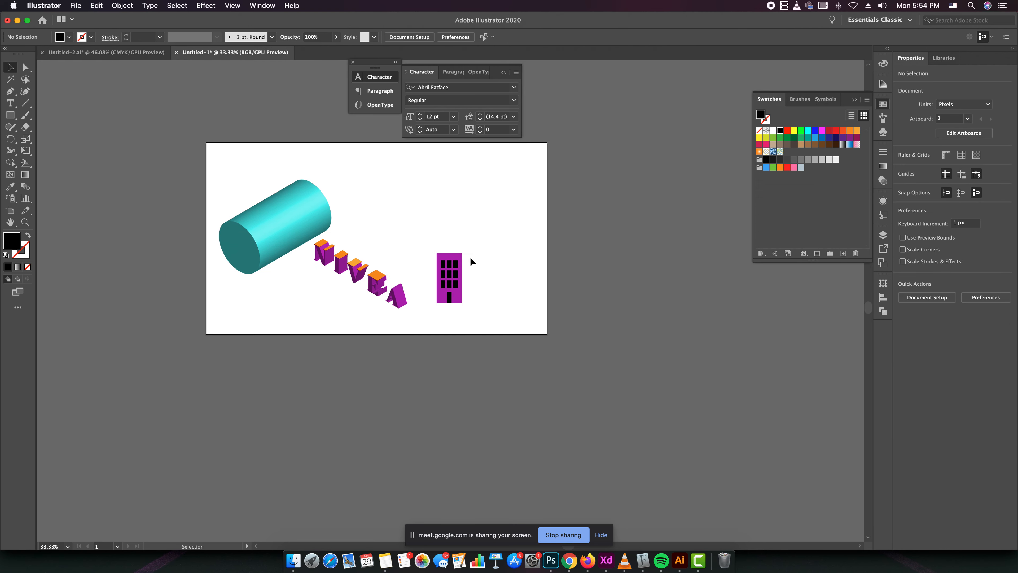
pyautogui.scroll(5, 470, 262)
pyautogui.scroll(-1, 471, 261)
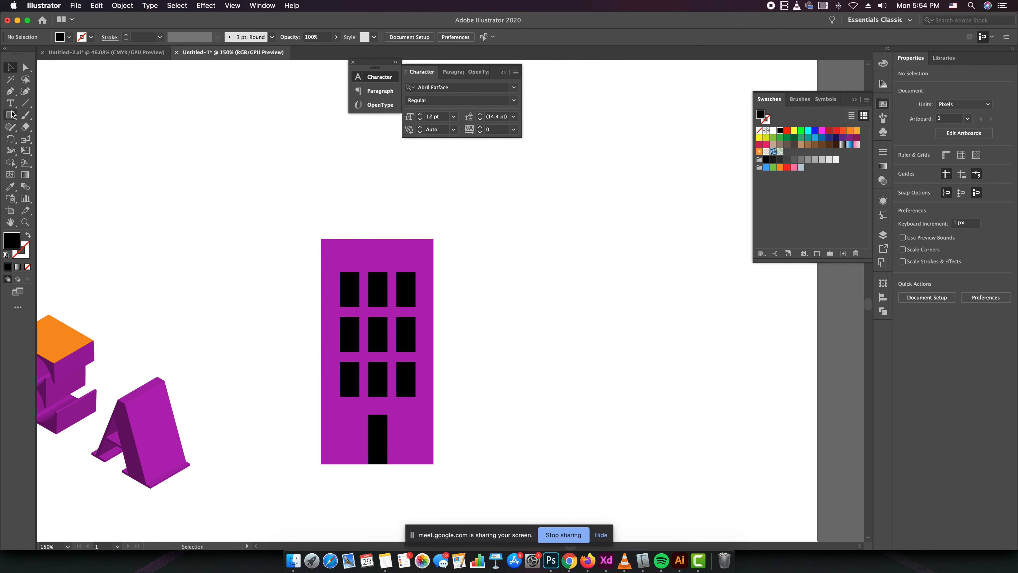
pyautogui.click(11, 91)
pyautogui.click(321, 240)
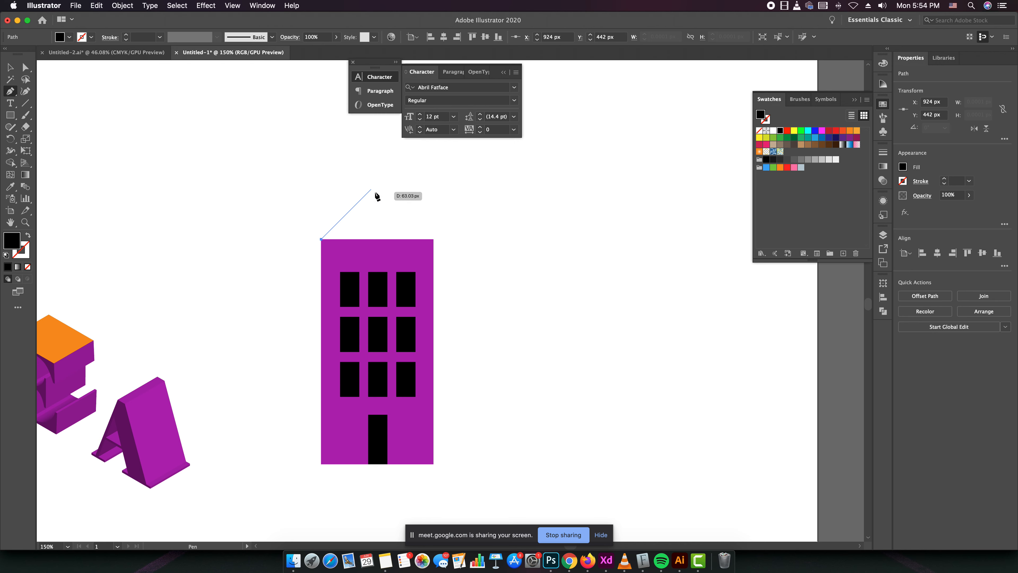
pyautogui.click(378, 184)
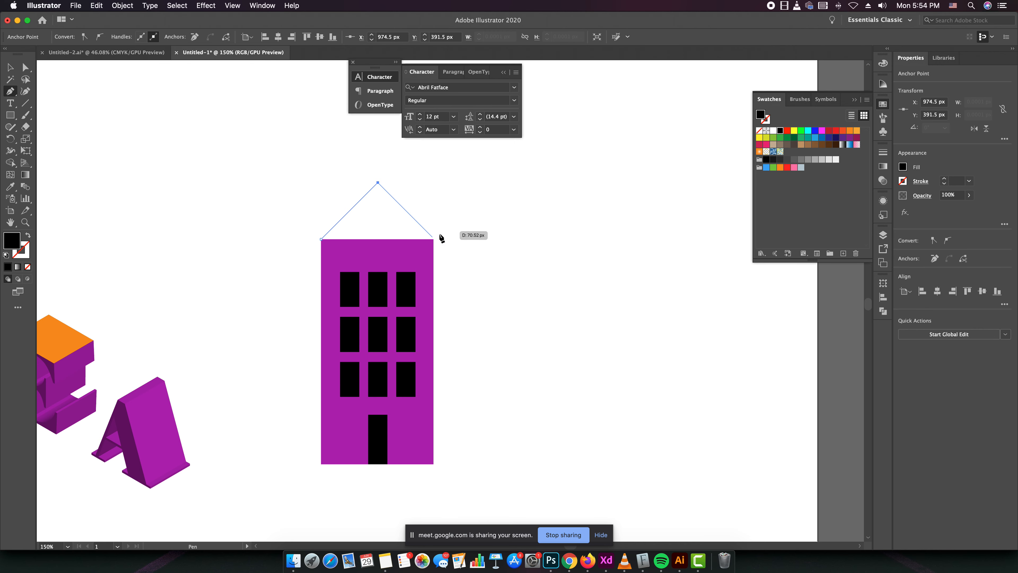
pyautogui.click(434, 240)
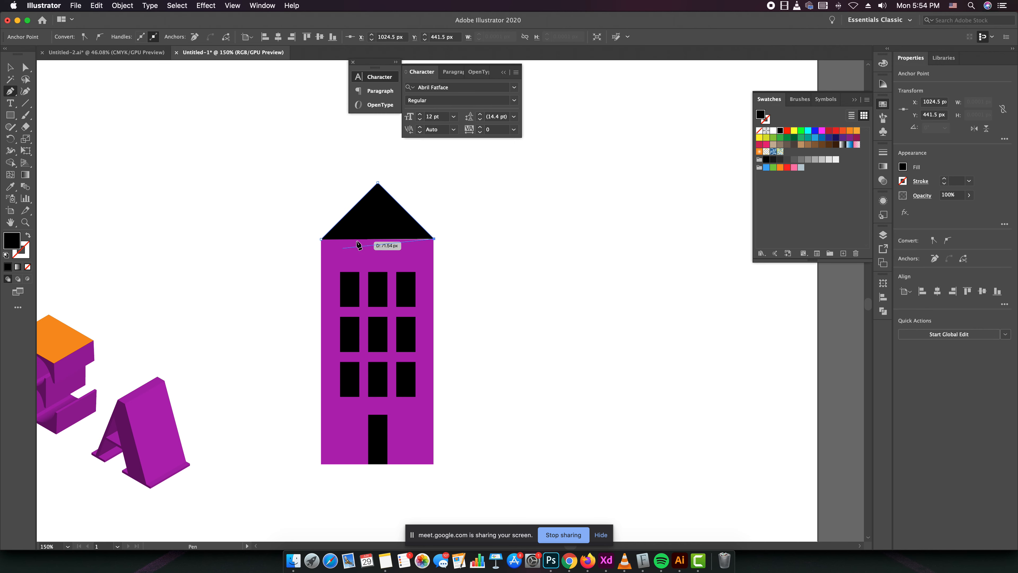
pyautogui.press('super+z')
pyautogui.press('super+z')
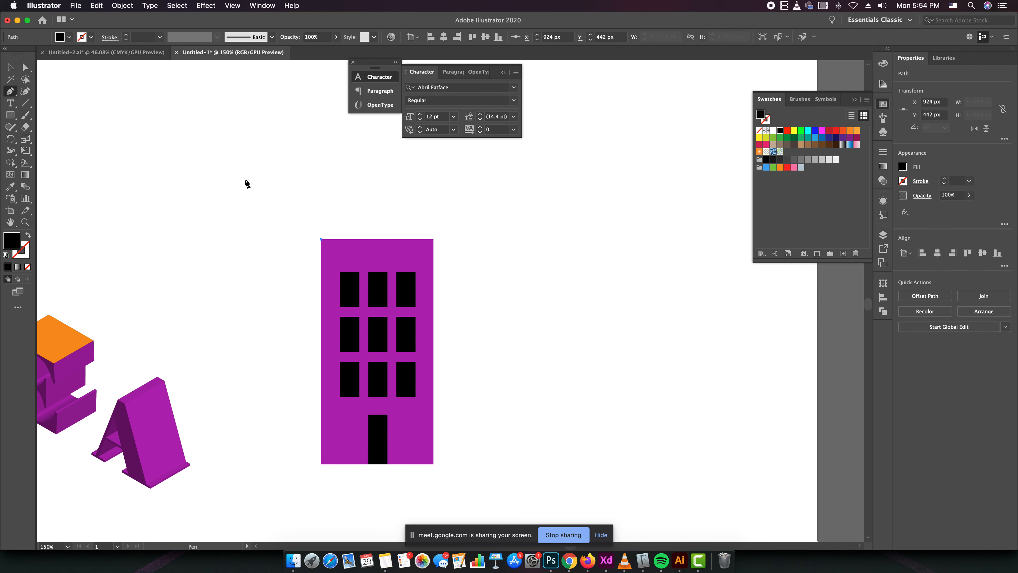
pyautogui.press('super+z')
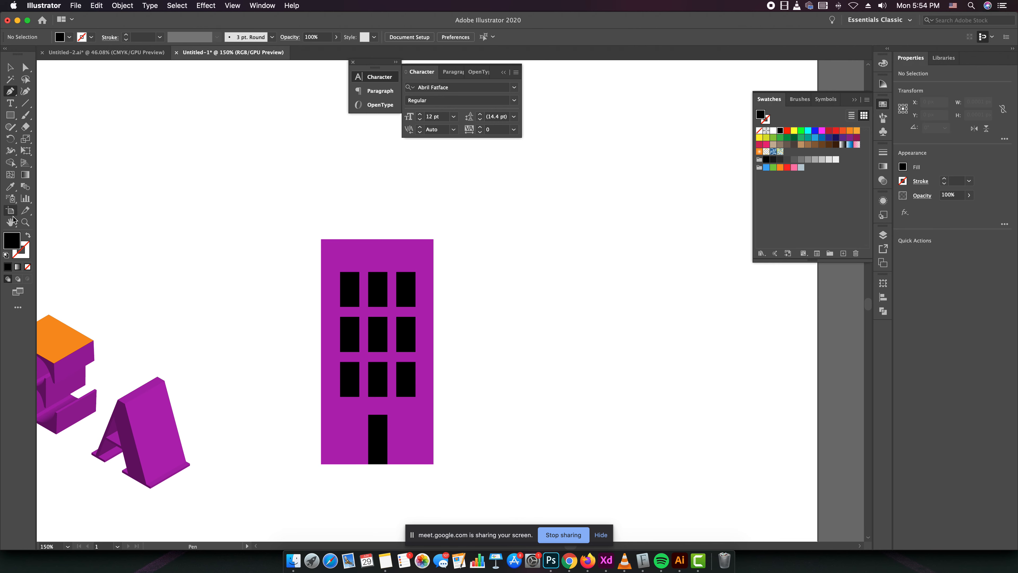
# Create a black three-sided polygon with a radius of 56.5803 px beside the top of the building.
pyautogui.moveTo(10, 119); pyautogui.dragTo(60, 150)
pyautogui.moveTo(181, 162); pyautogui.dragTo(205, 216)
pyautogui.press('super+z')
pyautogui.click(224, 205)
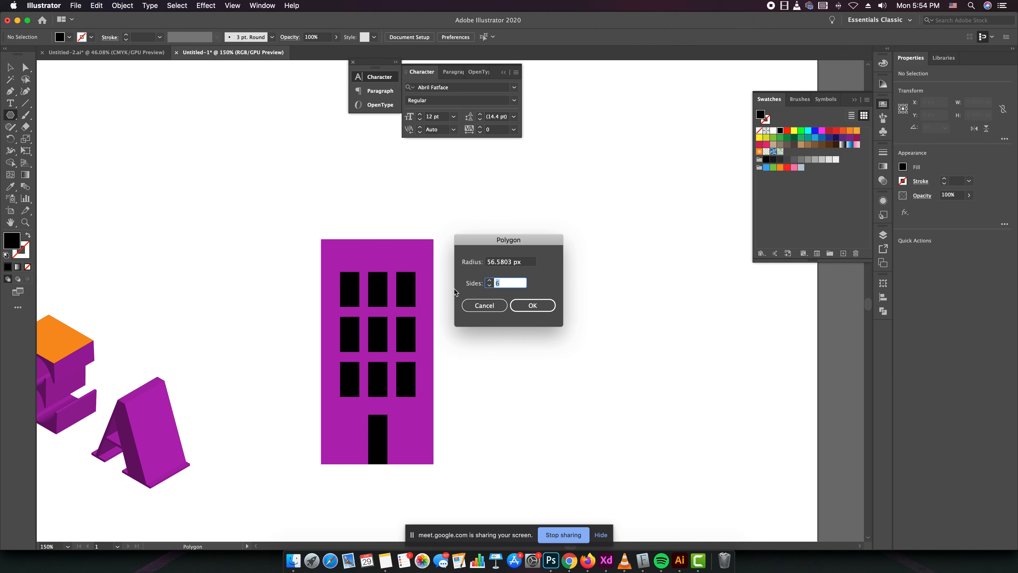
pyautogui.write('3')
pyautogui.press('Return')
pyautogui.press('v')
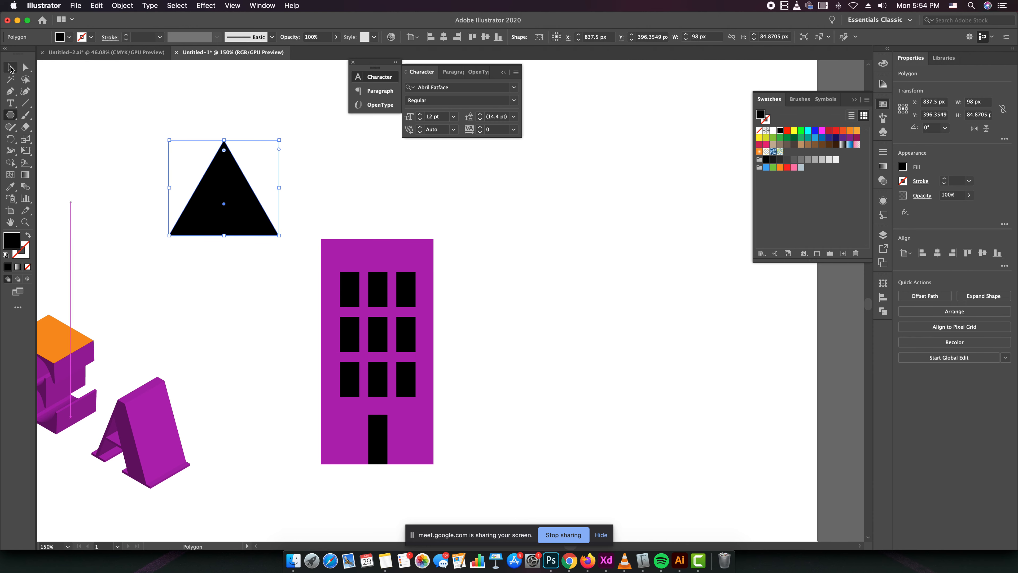
# Move the black triangle onto the building's top edge as a roof, aligning its base with the purple wall.
pyautogui.moveTo(259, 207); pyautogui.dragTo(393, 220)
pyautogui.scroll(-2, 393, 220)
pyautogui.scroll(5, 391, 222)
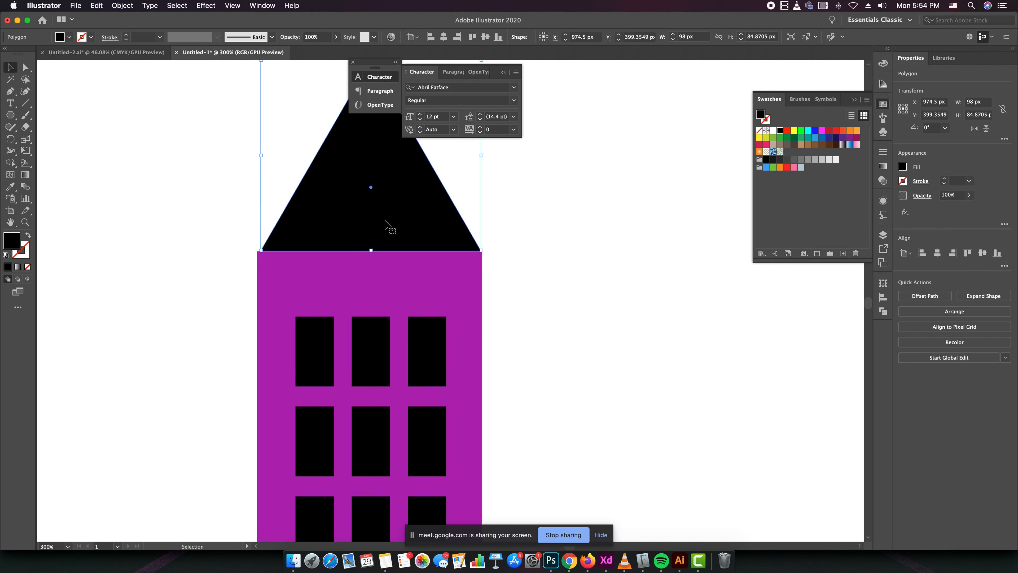
pyautogui.scroll(3, 350, 253)
pyautogui.scroll(6, 259, 352)
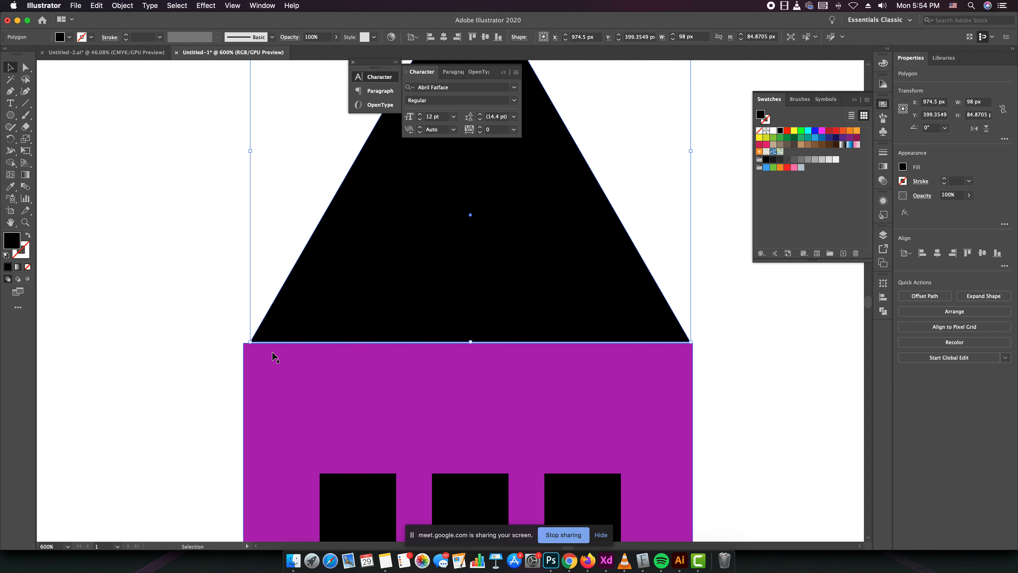
pyautogui.scroll(-2, 270, 245)
pyautogui.moveTo(284, 223); pyautogui.dragTo(266, 228)
pyautogui.scroll(-1, 209, 231)
pyautogui.scroll(-7, 208, 231)
pyautogui.scroll(2, 244, 233)
pyautogui.moveTo(375, 264); pyautogui.dragTo(404, 299)
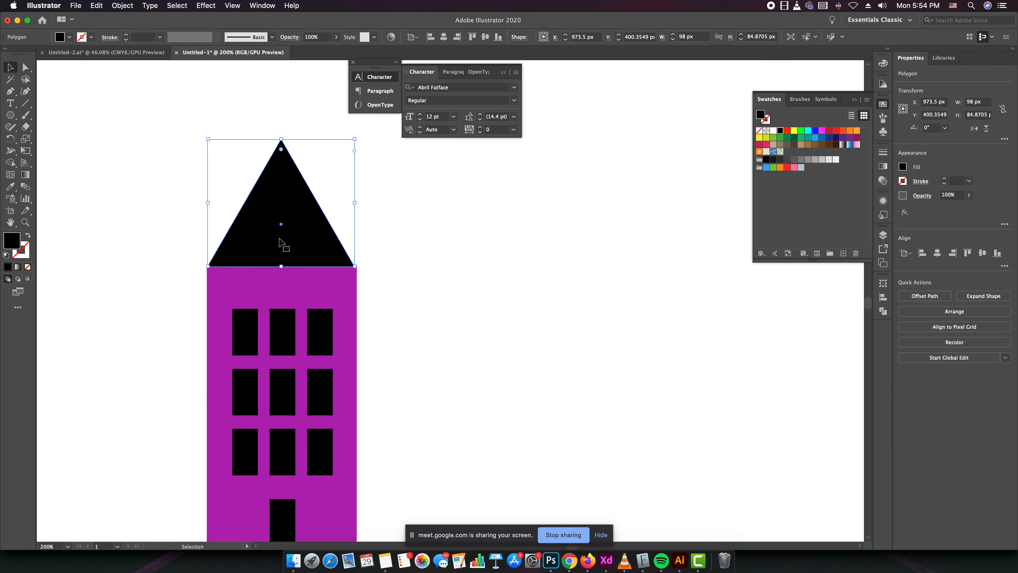
# Ungroup the purple building so the wall, windows and door become separate objects.
pyautogui.click(295, 295)
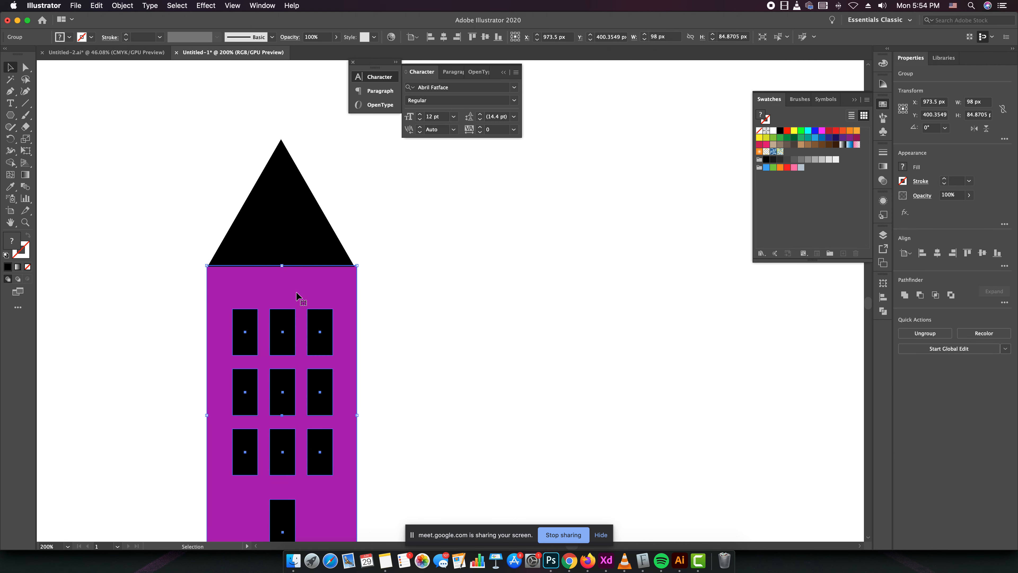
pyautogui.click(284, 247)
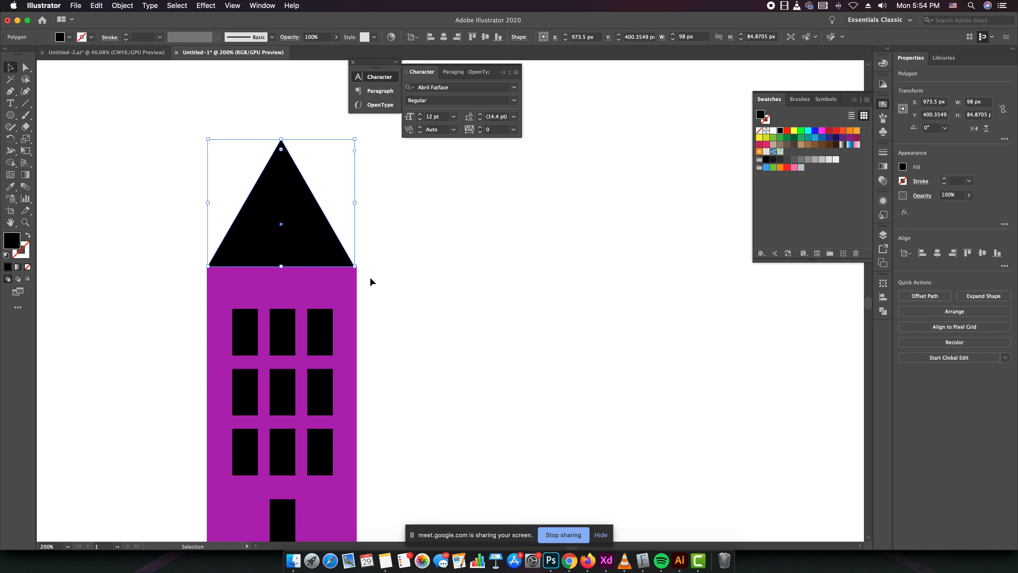
pyautogui.click(454, 305)
pyautogui.click(308, 241)
pyautogui.click(320, 295)
pyautogui.rightClick(332, 290)
pyautogui.click(367, 373)
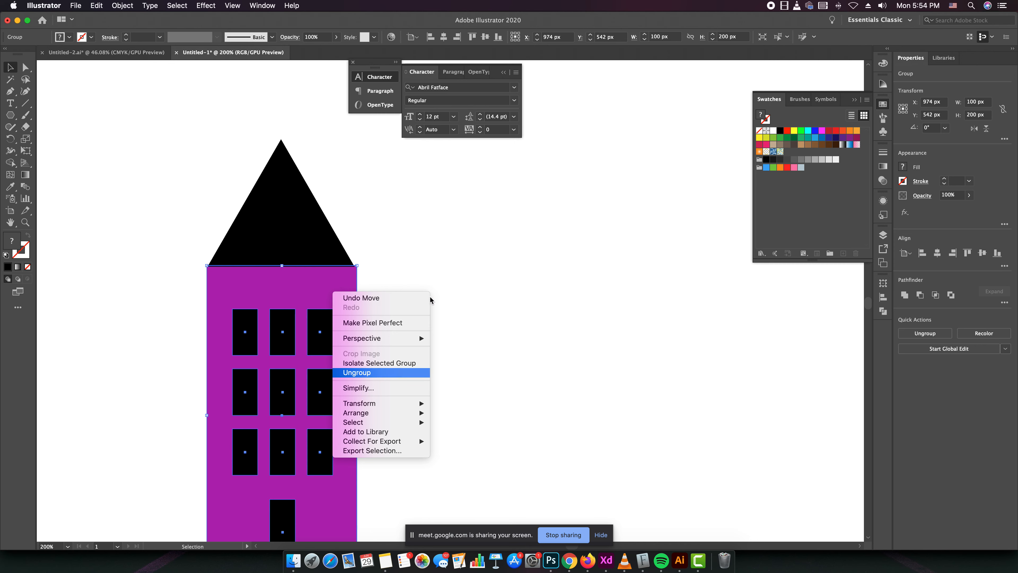
pyautogui.click(378, 262)
# Merge the black triangular roof and the purple wall into one shape with the Shape Builder tool.
pyautogui.click(289, 227)
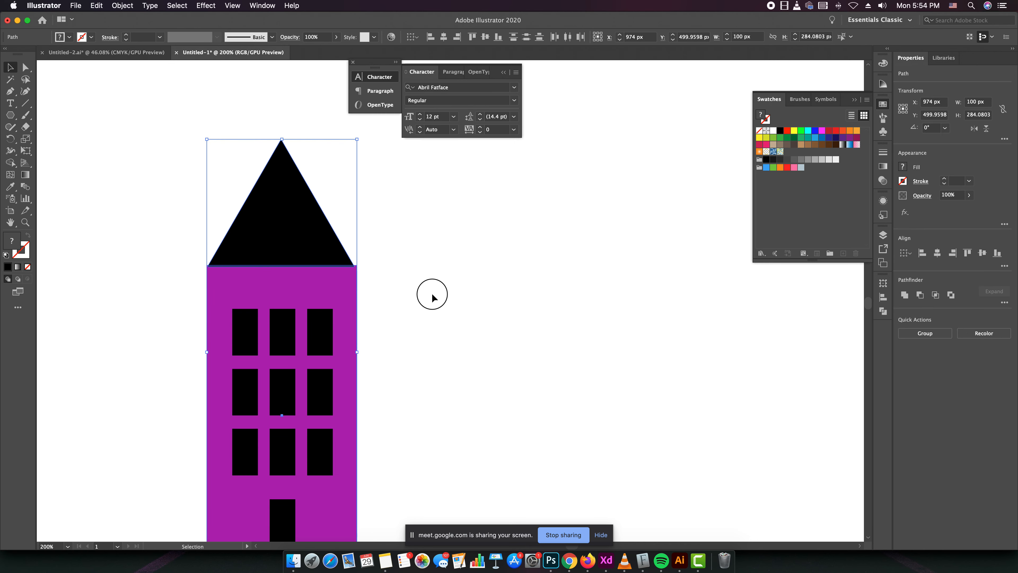
pyautogui.keyDown('shift'); pyautogui.click(341, 297); pyautogui.keyUp('shift')
pyautogui.hotkey('shift', 'm')
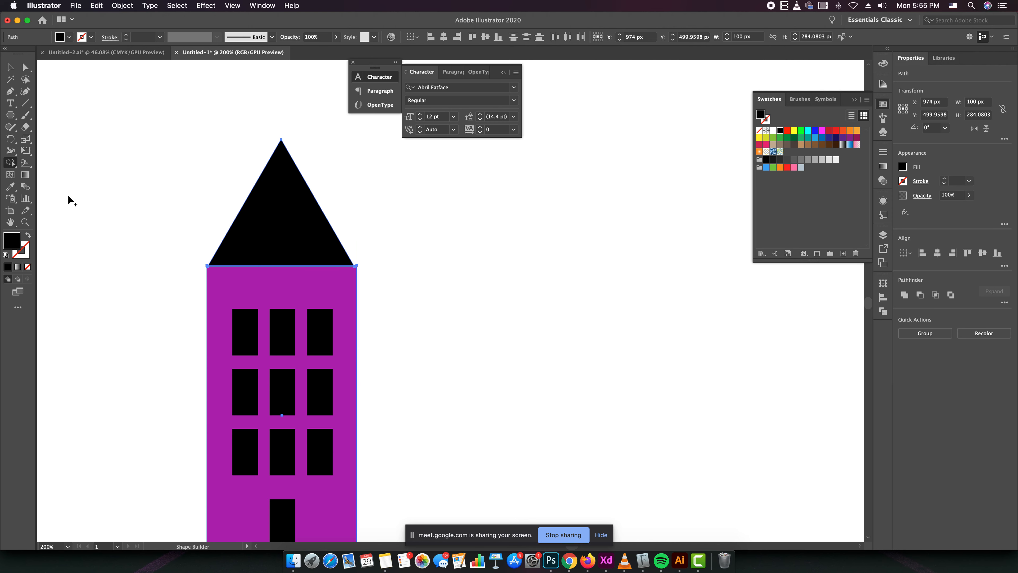
pyautogui.moveTo(257, 283); pyautogui.dragTo(265, 223)
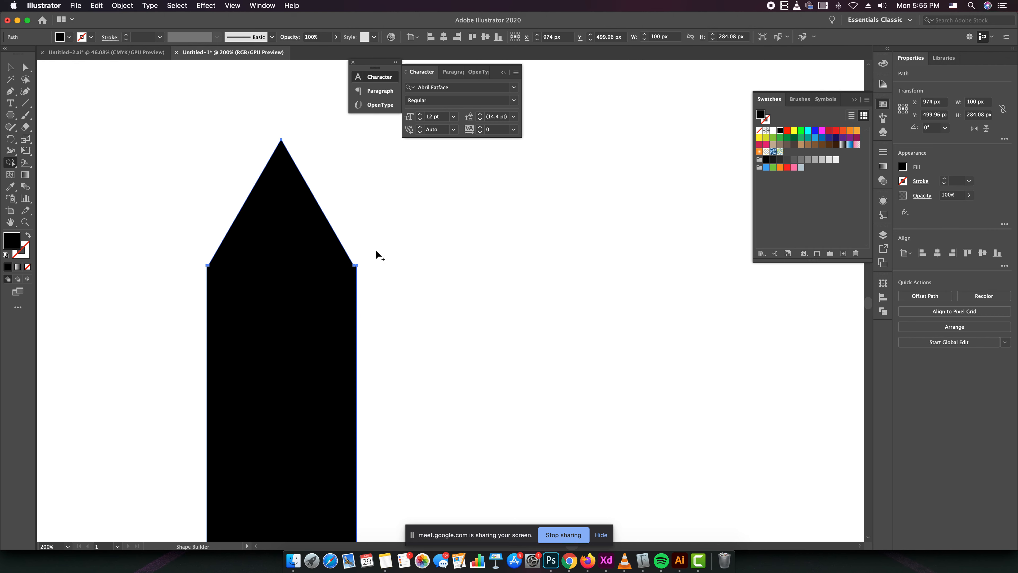
# Fill the merged building shape with the purple sampled from the 3D lettering and place it behind the windows and door.
pyautogui.scroll(-2, 377, 253)
pyautogui.scroll(2, 190, 383)
pyautogui.press('i')
pyautogui.click(177, 383)
pyautogui.click(9, 67)
pyautogui.click(258, 200)
pyautogui.scroll(2, 466, 198)
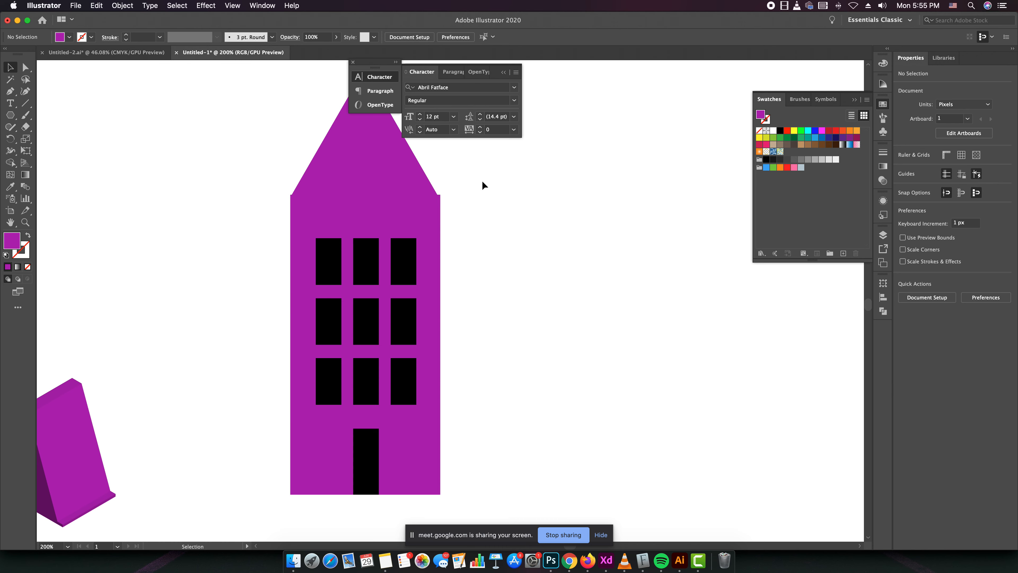
# Lower the roof's peak anchor point straight down to make a flatter roof, with the building about 229 px tall.
pyautogui.scroll(3, 479, 186)
pyautogui.click(364, 231)
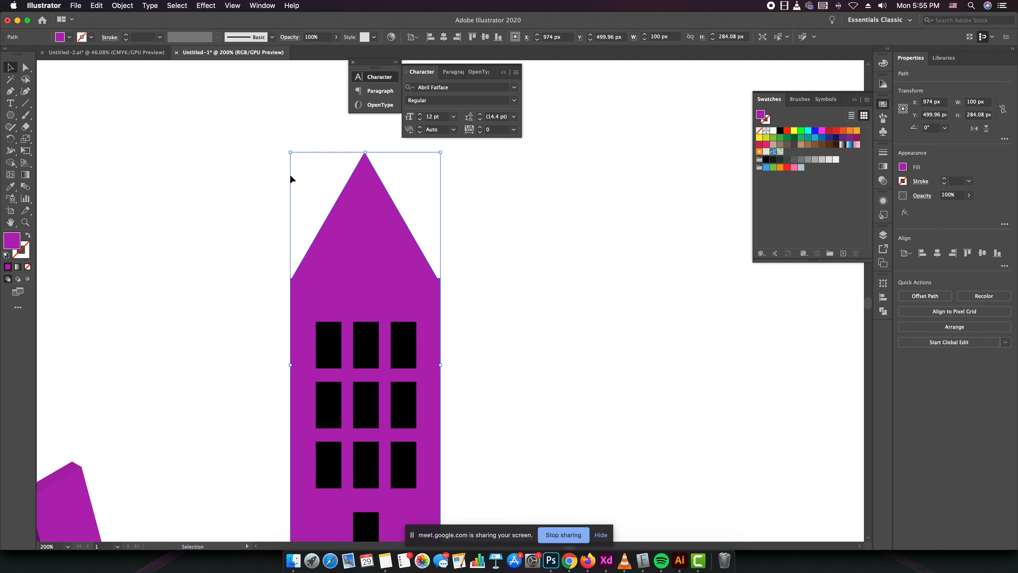
pyautogui.click(26, 69)
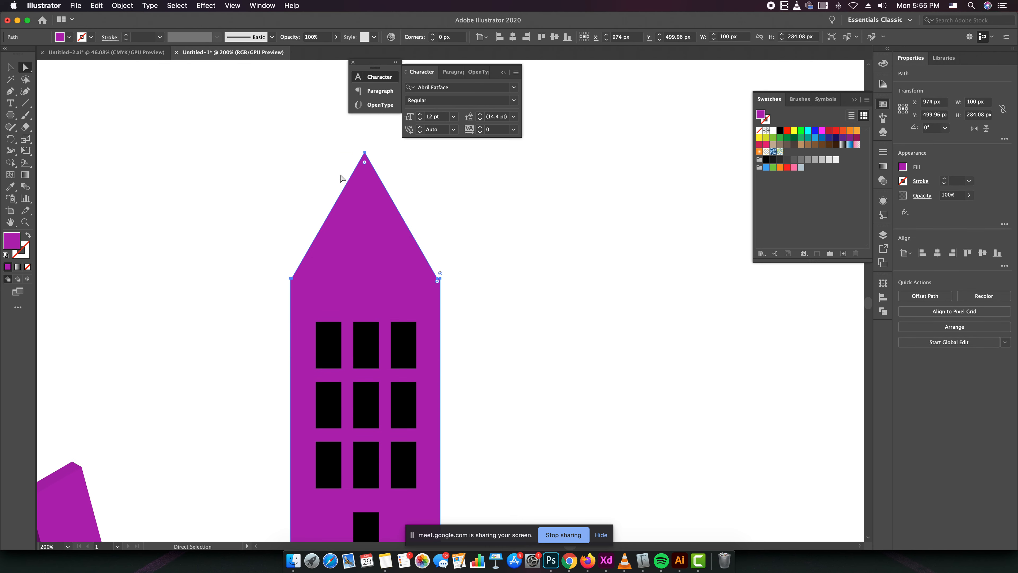
pyautogui.moveTo(364, 157); pyautogui.dragTo(365, 205)
pyautogui.press('z')
pyautogui.press('super+z')
pyautogui.press('a')
pyautogui.moveTo(364, 154); pyautogui.dragTo(365, 236)
pyautogui.click(525, 279)
pyautogui.press('super+minus')
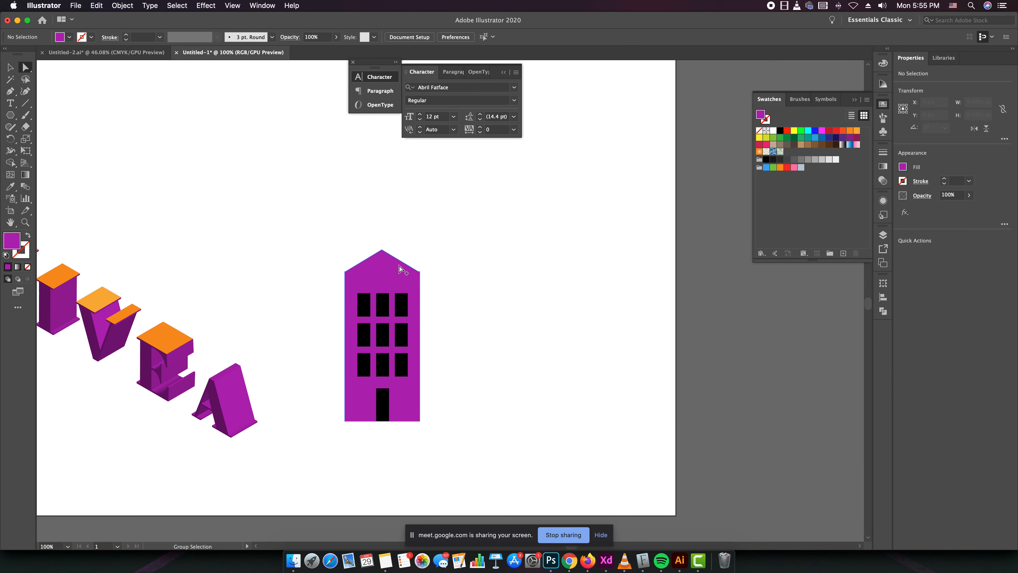
pyautogui.click(453, 327)
pyautogui.moveTo(466, 329); pyautogui.dragTo(420, 329)
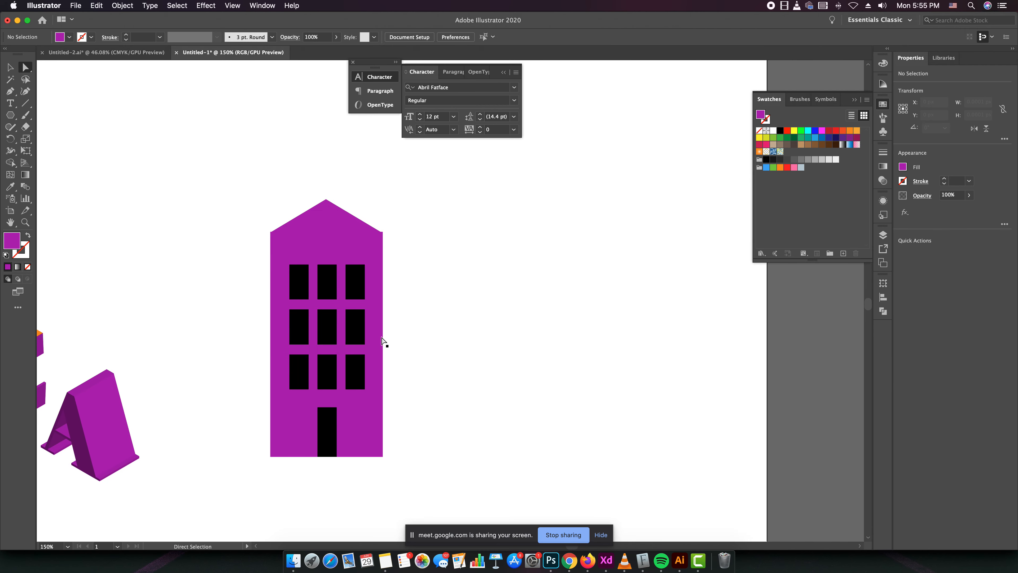
pyautogui.click(9, 68)
pyautogui.moveTo(239, 182); pyautogui.dragTo(418, 460)
pyautogui.click(423, 416)
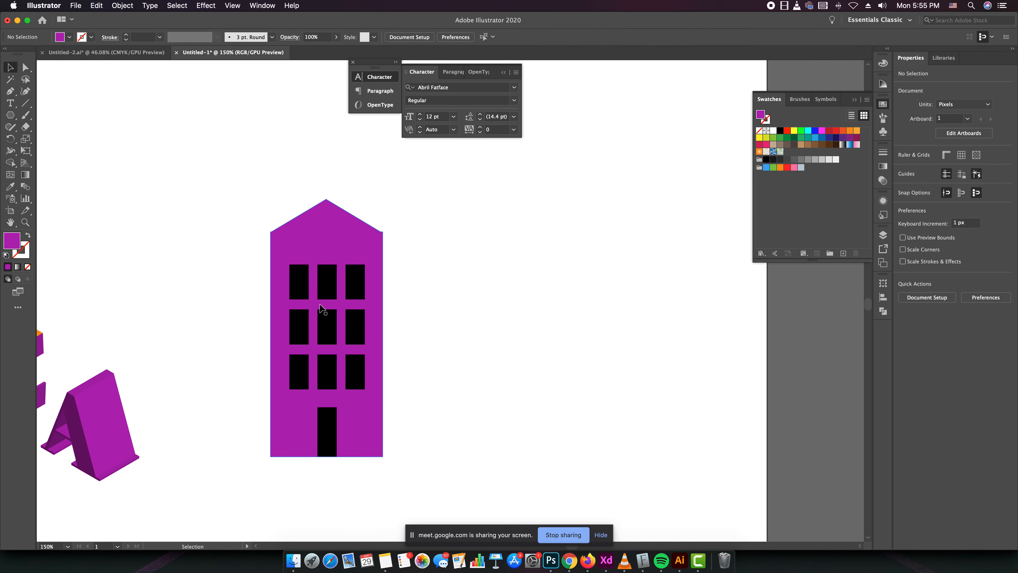
# Draw a 17 by 3 px rectangle along the bottom edge of the top-left window and fill it white.
pyautogui.scroll(-3, 322, 309)
pyautogui.scroll(10, 335, 289)
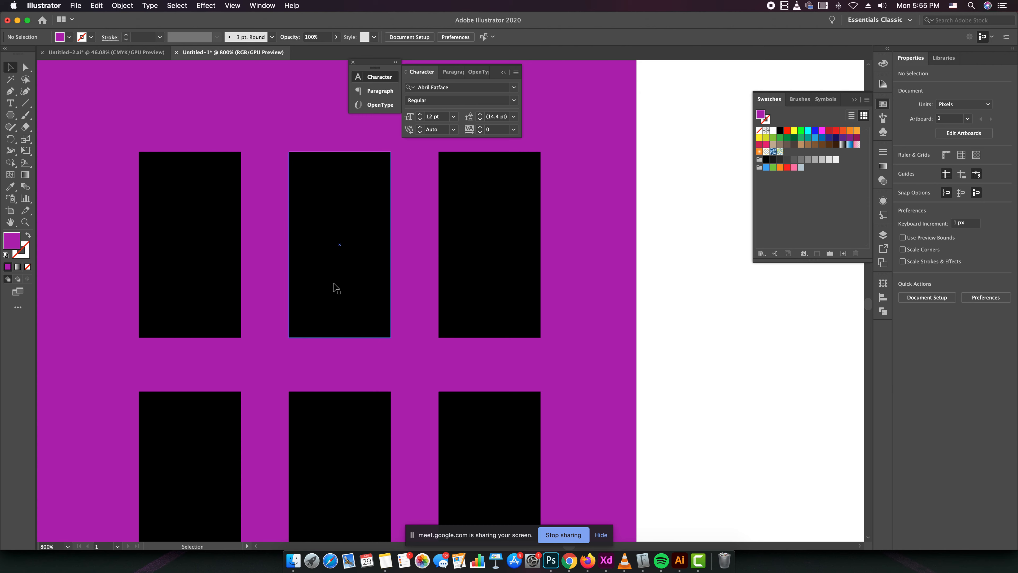
pyautogui.scroll(-2, 336, 288)
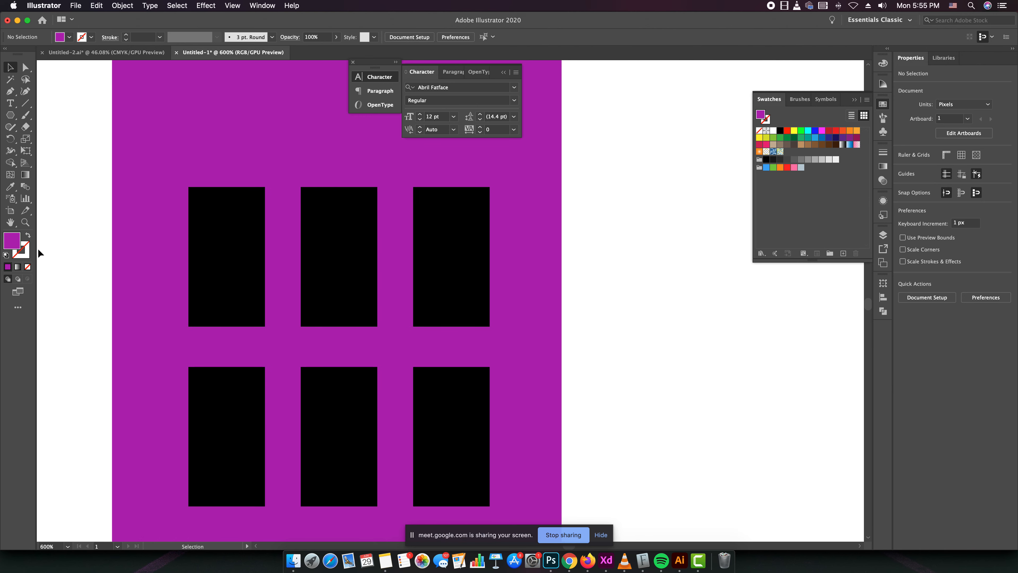
pyautogui.moveTo(18, 115); pyautogui.dragTo(39, 109)
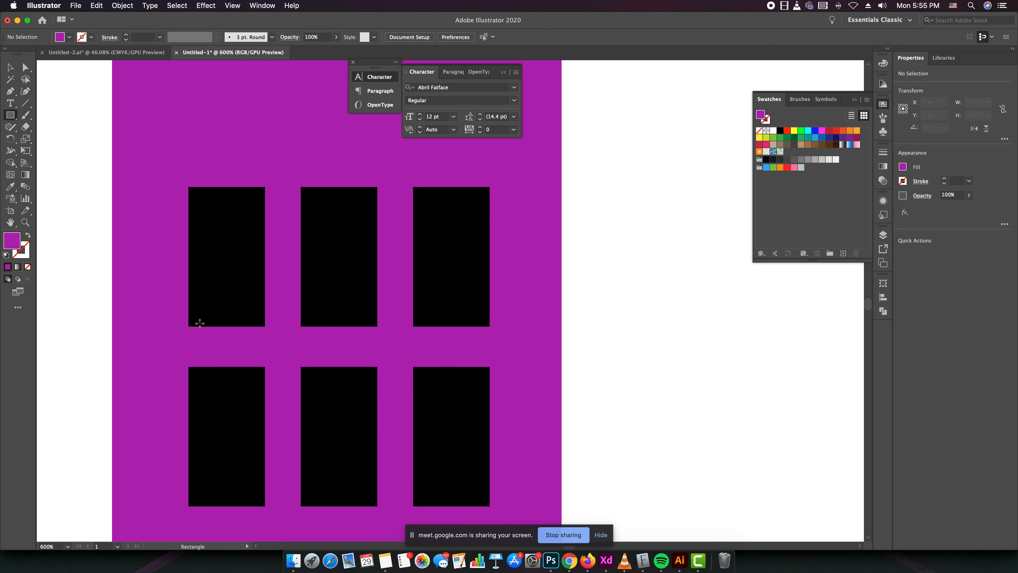
pyautogui.moveTo(195, 316); pyautogui.dragTo(197, 317)
pyautogui.moveTo(265, 324); pyautogui.dragTo(265, 325)
pyautogui.click(69, 39)
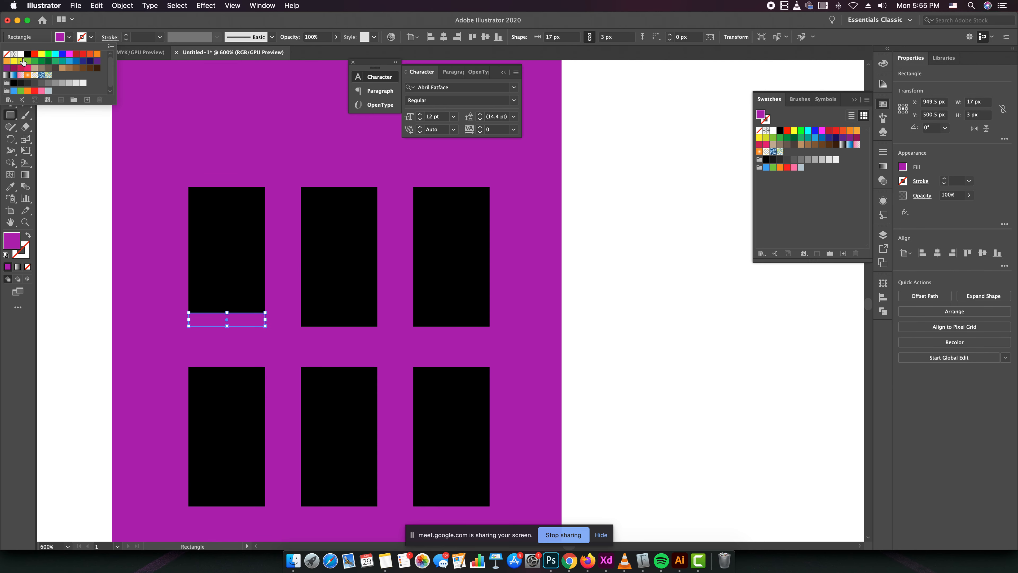
pyautogui.click(20, 57)
pyautogui.click(77, 211)
pyautogui.click(82, 230)
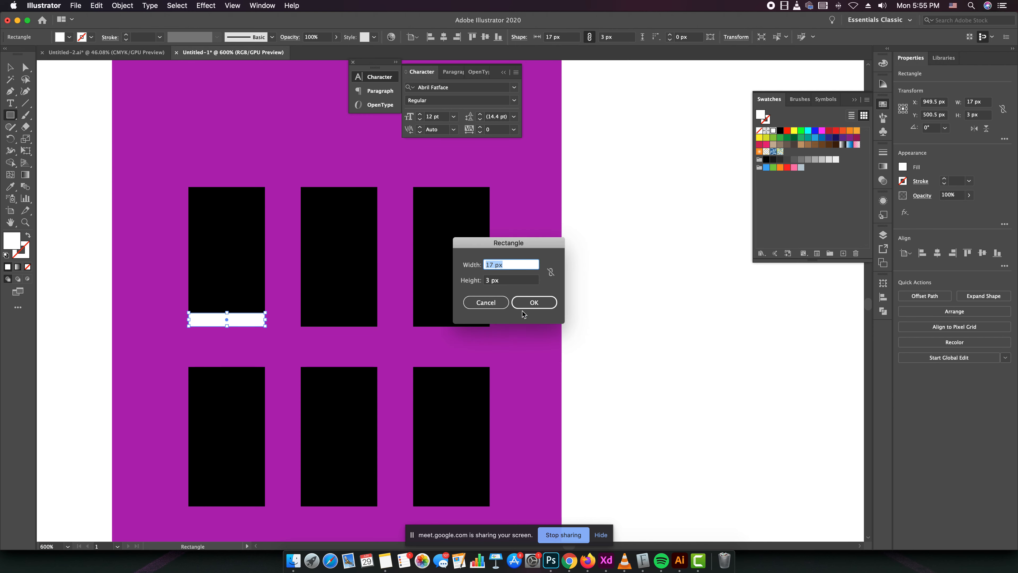
pyautogui.press('Escape')
# Copy the white sill strip to the bottom edges of the remaining windows in the top and middle rows.
pyautogui.press('v')
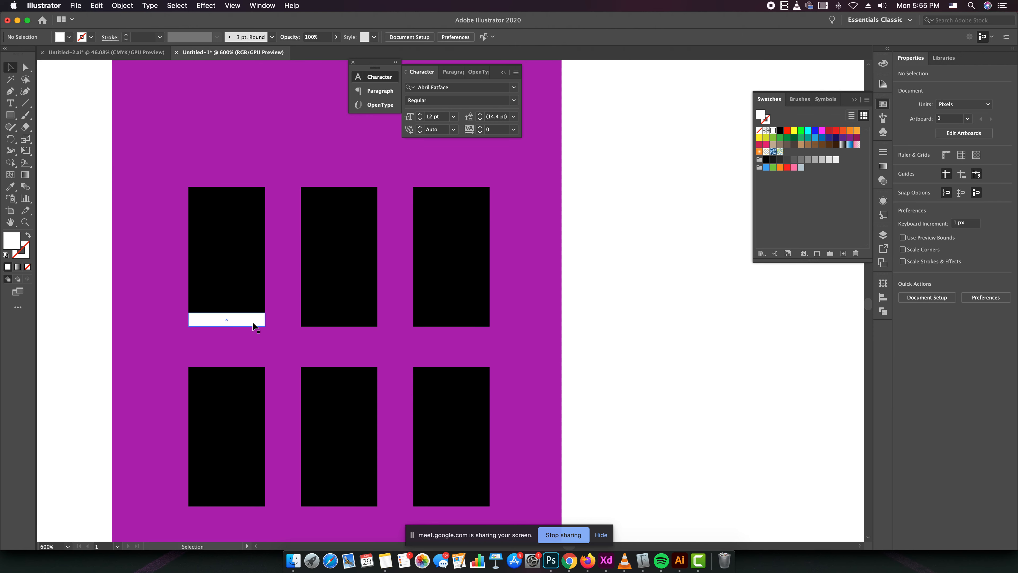
pyautogui.moveTo(251, 322); pyautogui.dragTo(478, 319)
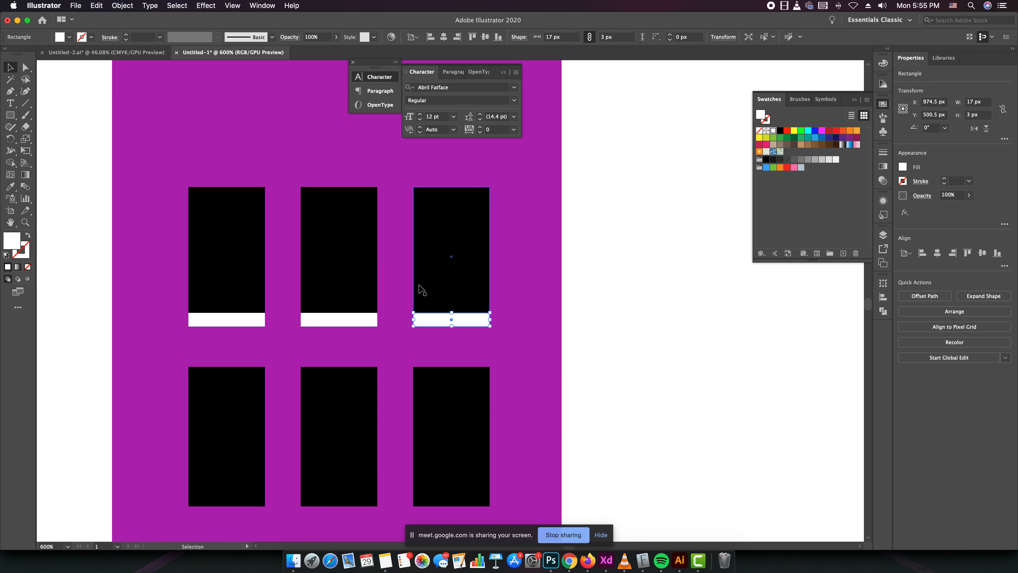
pyautogui.scroll(-3, 441, 293)
pyautogui.click(246, 281)
pyautogui.moveTo(246, 283); pyautogui.dragTo(247, 464)
pyautogui.scroll(-3, 329, 260)
pyautogui.moveTo(224, 399); pyautogui.dragTo(336, 399)
pyautogui.moveTo(437, 226); pyautogui.dragTo(437, 405)
pyautogui.scroll(-5, 401, 361)
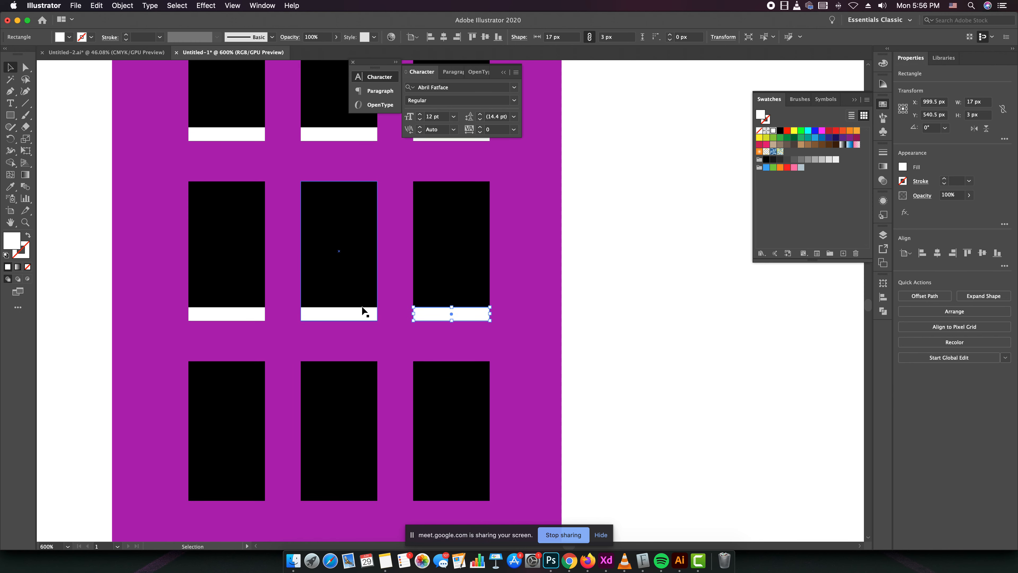
# Copy the middle row's white sill strips straight down onto the three bottom-row windows.
pyautogui.click(241, 253)
pyautogui.moveTo(241, 256); pyautogui.dragTo(245, 435)
pyautogui.moveTo(330, 248); pyautogui.dragTo(333, 429)
pyautogui.moveTo(448, 250); pyautogui.dragTo(443, 428)
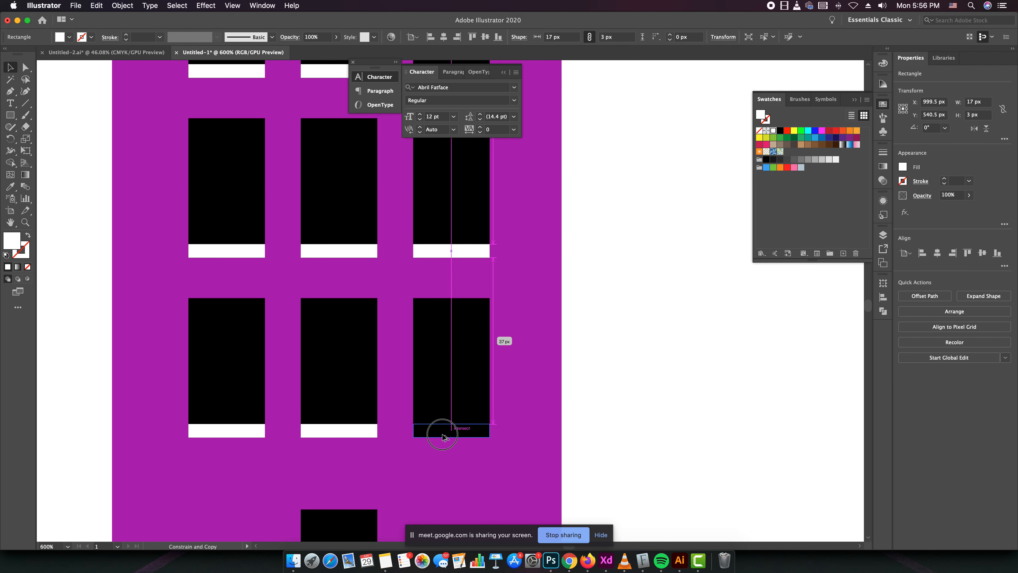
pyautogui.click(614, 382)
# Draw a white right triangle over the door's lower-right half with the Pen tool, using three of the door's corners.
pyautogui.scroll(-5, 389, 288)
pyautogui.scroll(5, 387, 291)
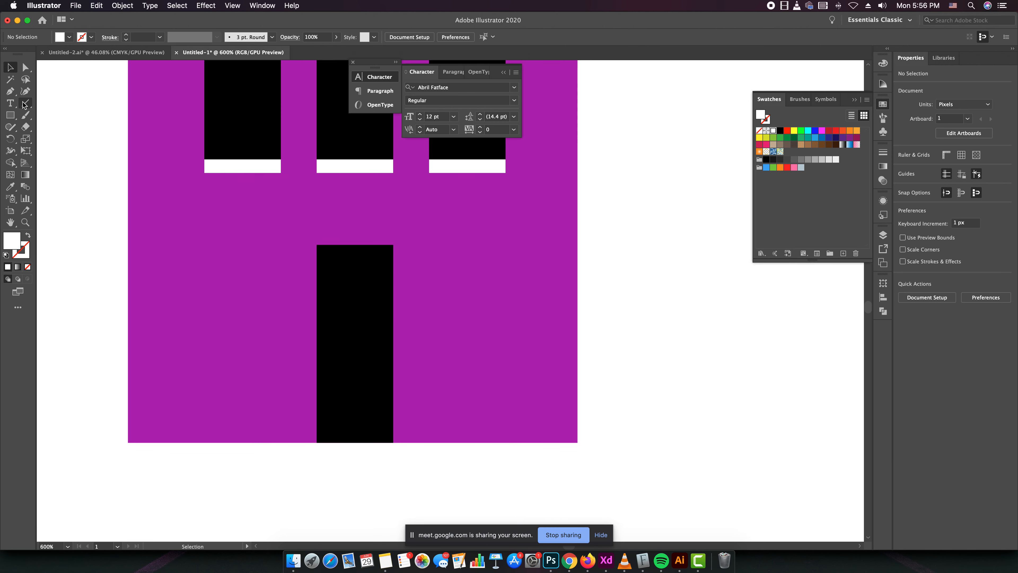
pyautogui.click(11, 92)
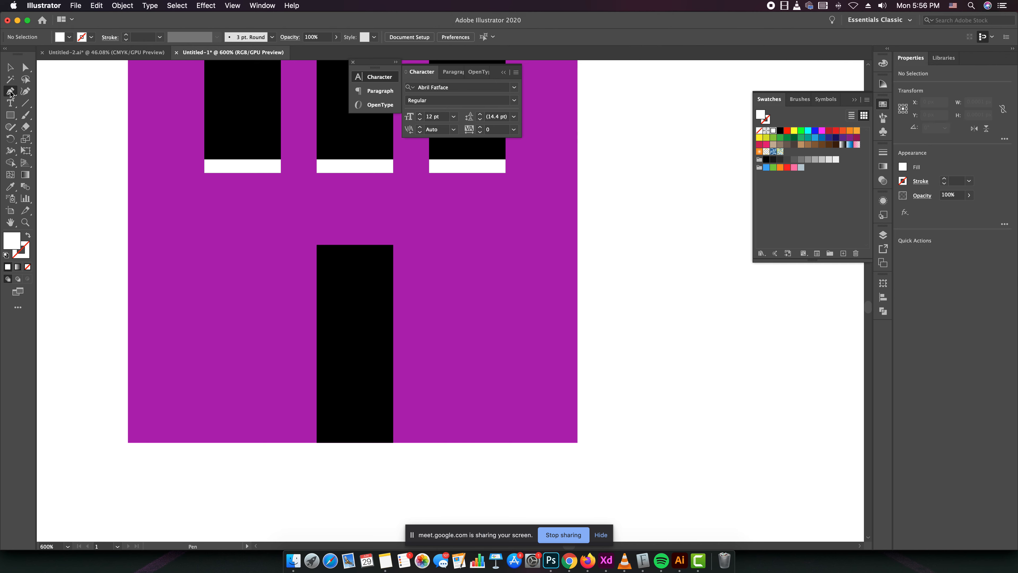
pyautogui.click(393, 245)
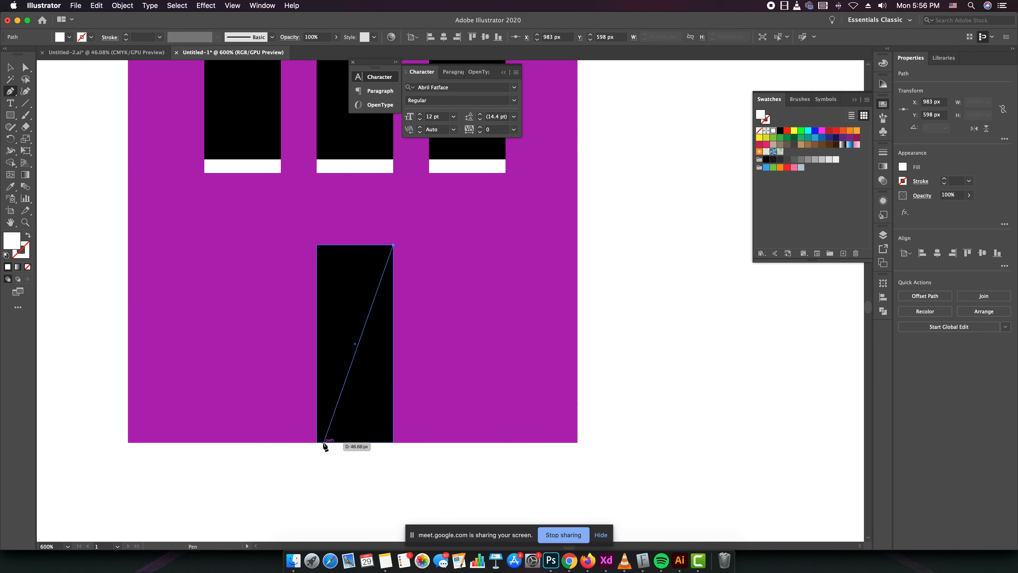
pyautogui.click(316, 442)
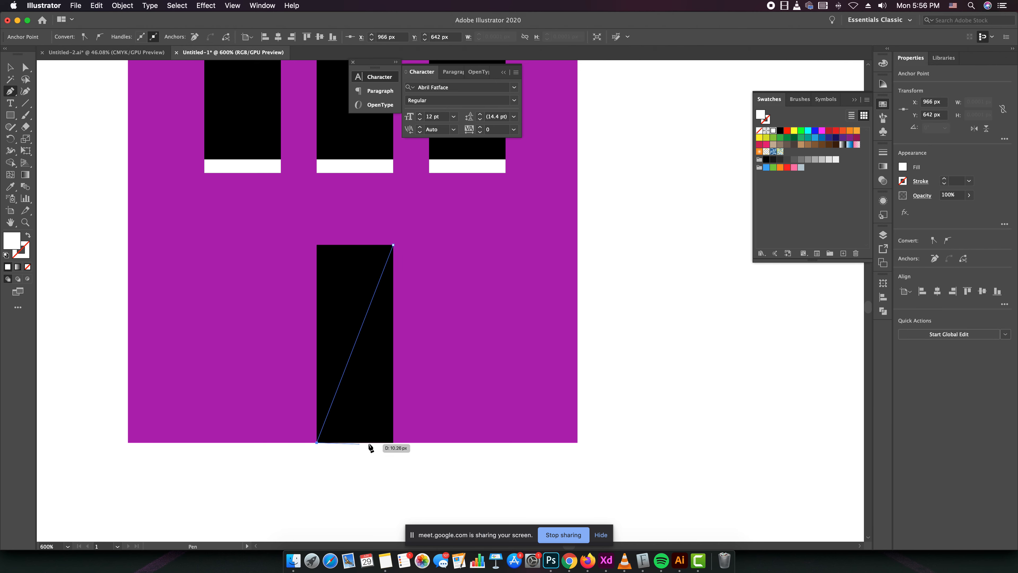
pyautogui.click(392, 442)
pyautogui.click(392, 245)
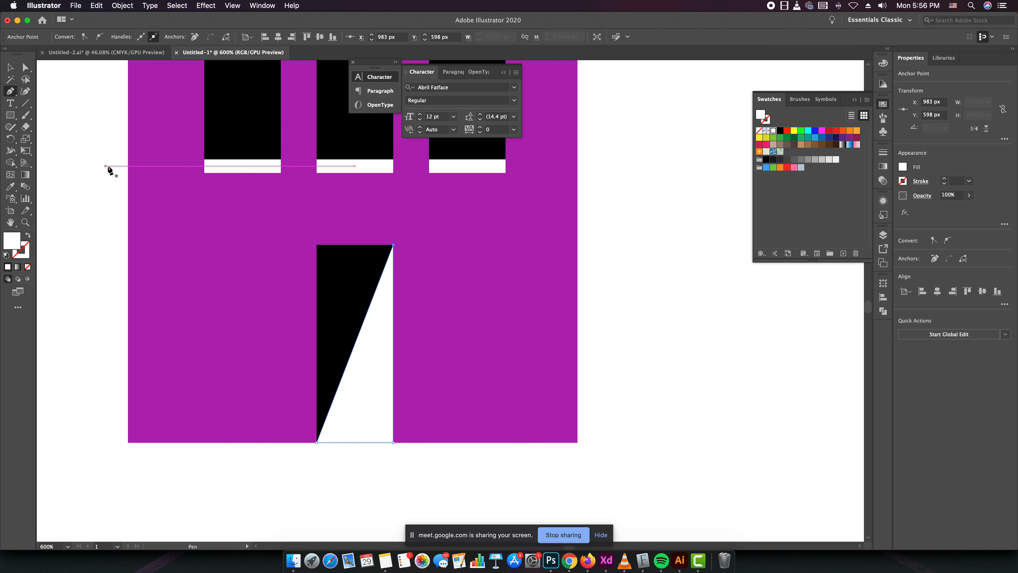
pyautogui.click(10, 67)
pyautogui.click(81, 143)
# Select all parts of the building, including windows, sills and door, and group them.
pyautogui.scroll(-4, 395, 303)
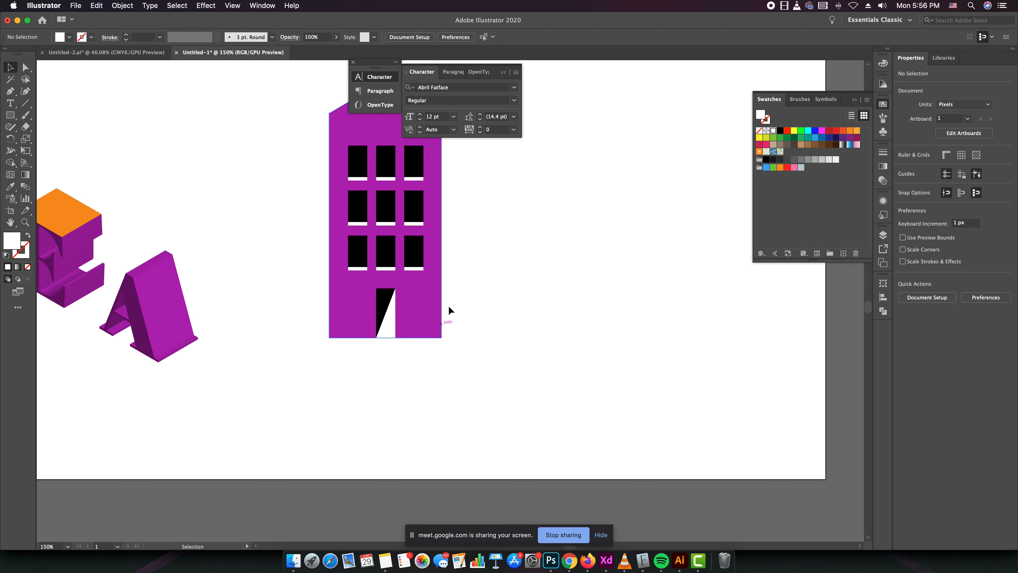
pyautogui.scroll(3, 449, 306)
pyautogui.moveTo(484, 357); pyautogui.dragTo(438, 350)
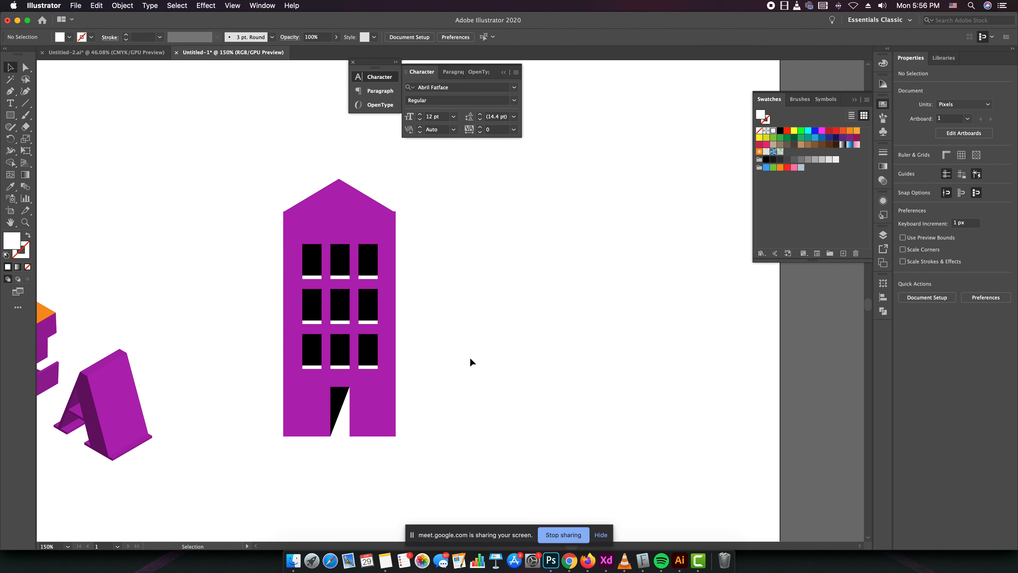
pyautogui.press('a')
pyautogui.moveTo(258, 162); pyautogui.dragTo(463, 489)
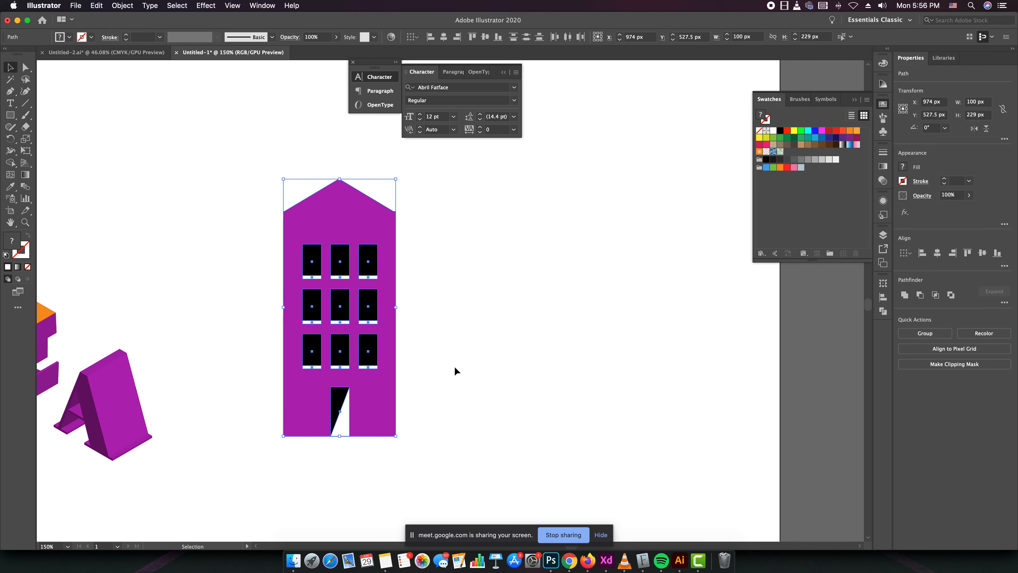
pyautogui.press('v')
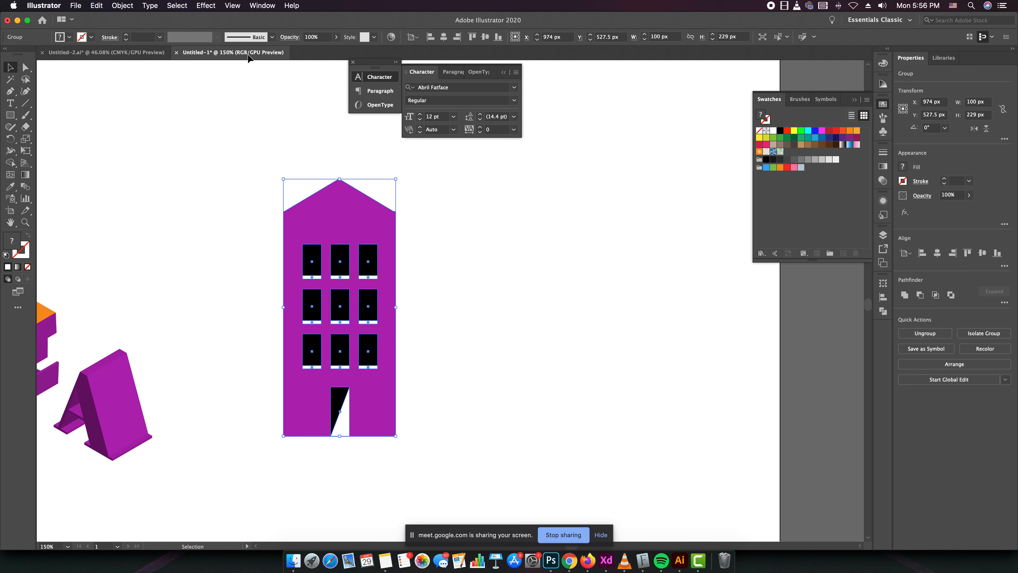
# Apply a 3D Extrude & Bevel effect to the grouped building with the Isometric Left position.
pyautogui.click(207, 6)
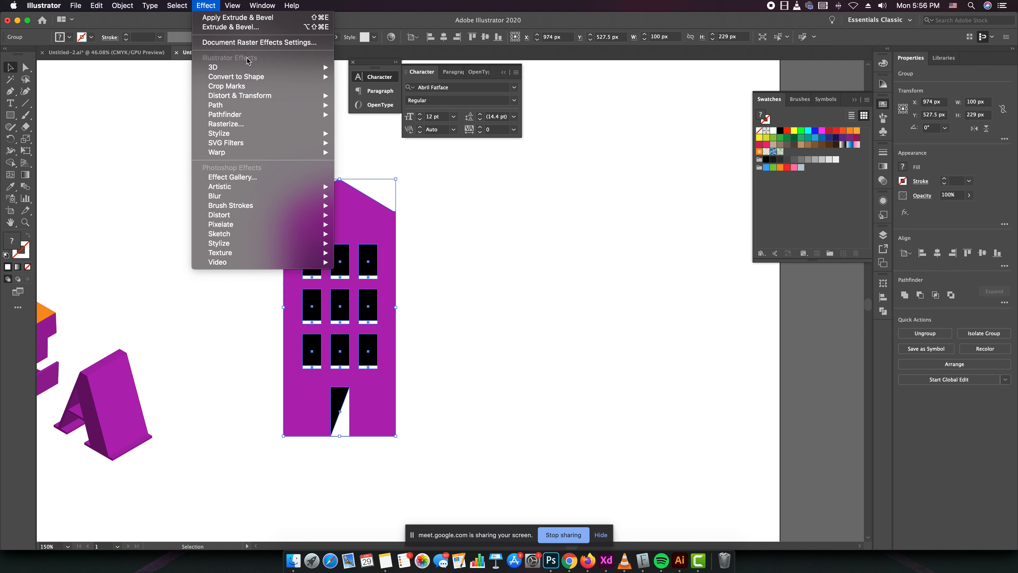
pyautogui.moveTo(248, 68)
pyautogui.click(358, 67)
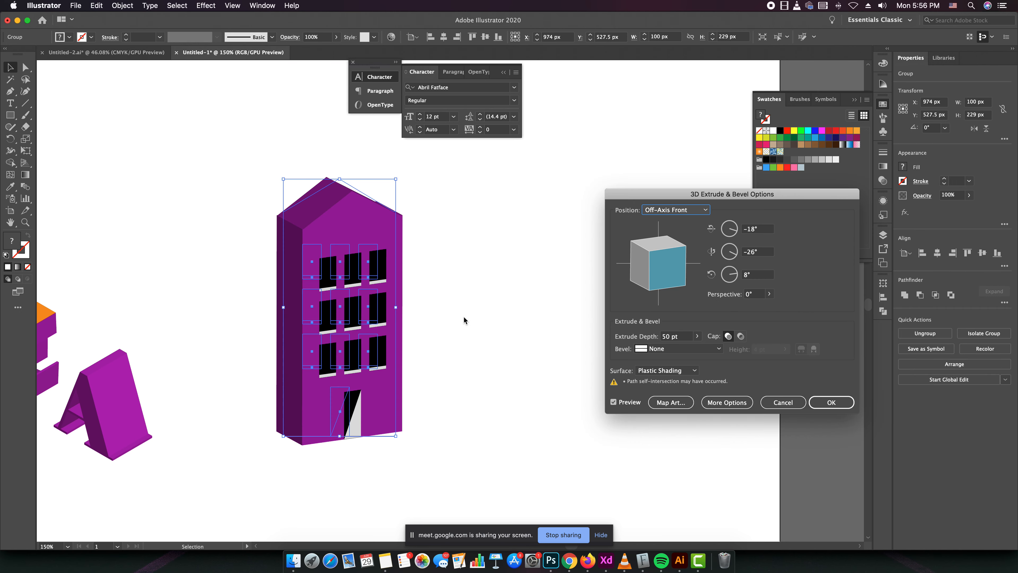
pyautogui.click(695, 209)
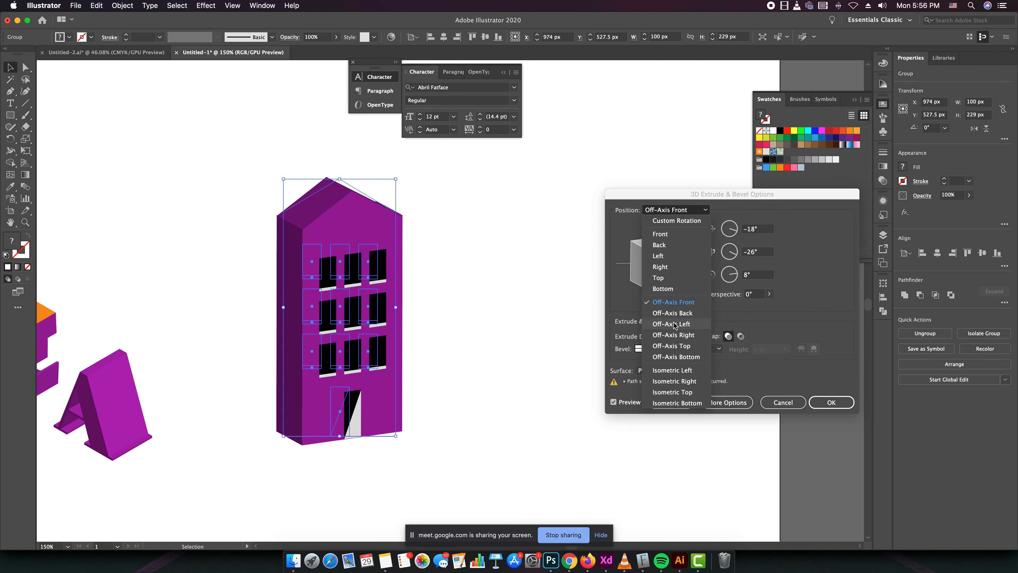
pyautogui.click(674, 365)
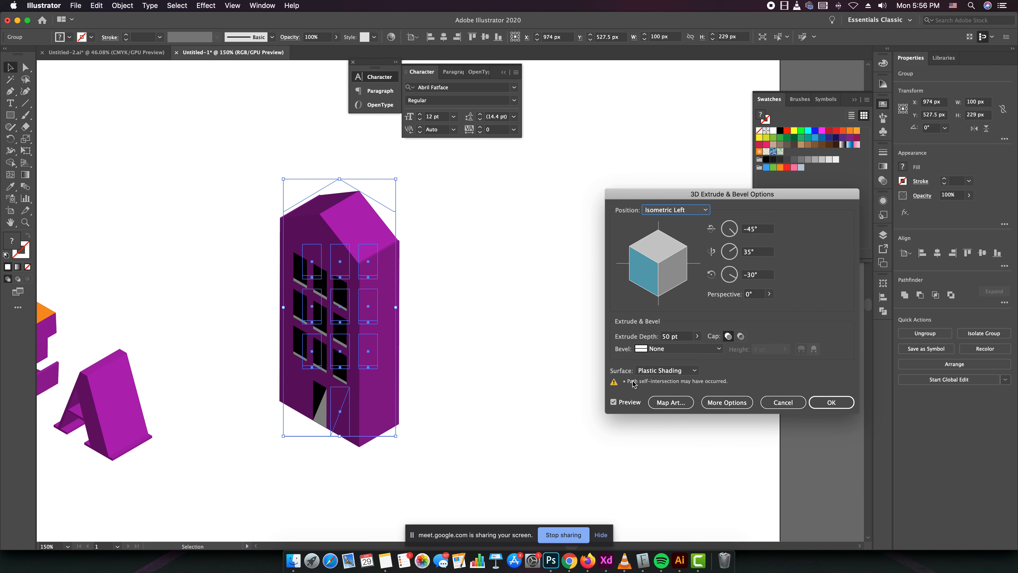
# Try Diffuse Shading, No Shading and Plastic Shading as the surface of the building's extrusion.
pyautogui.click(689, 374)
pyautogui.click(667, 403)
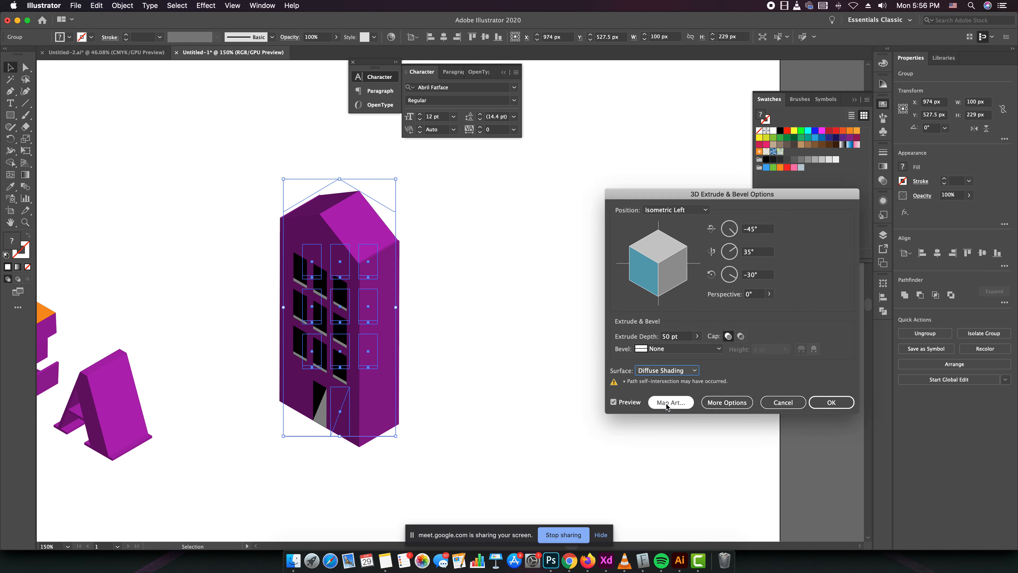
pyautogui.click(679, 373)
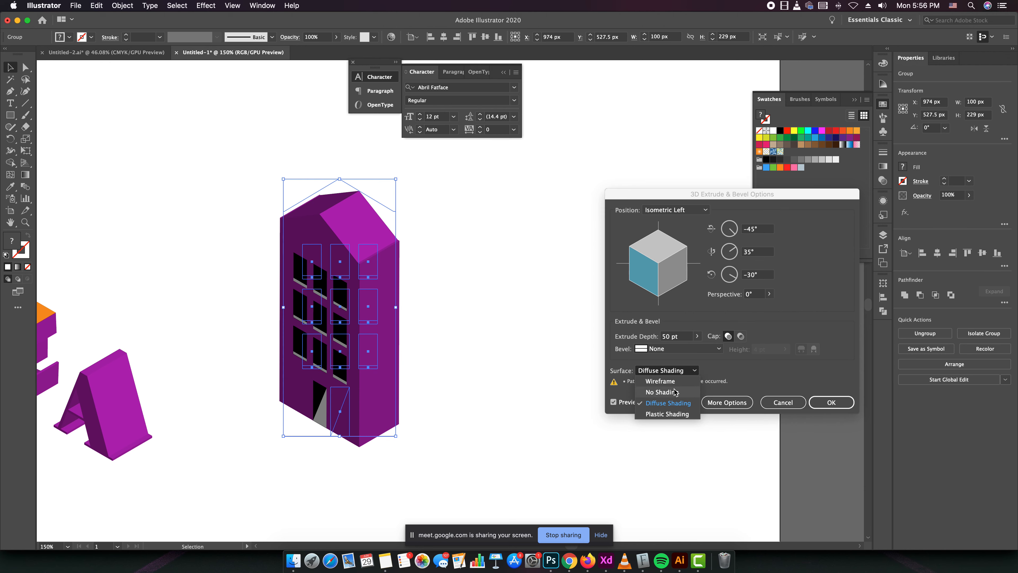
pyautogui.click(677, 392)
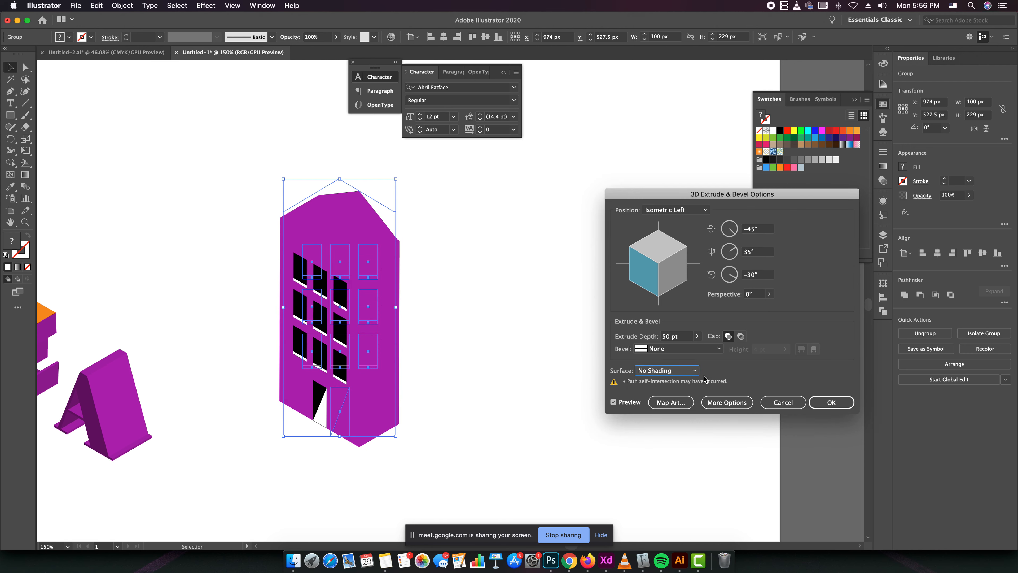
pyautogui.click(678, 371)
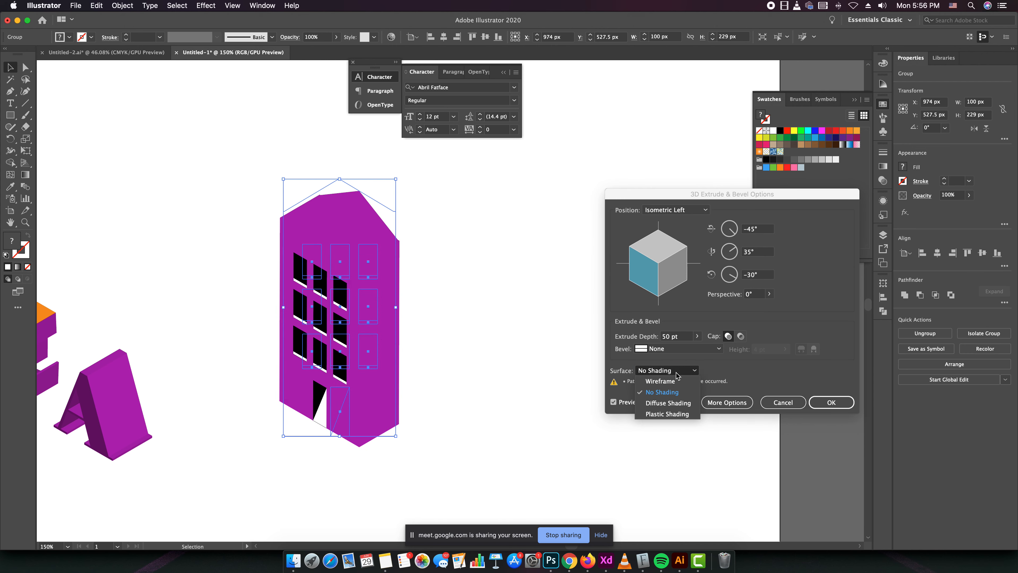
pyautogui.click(668, 414)
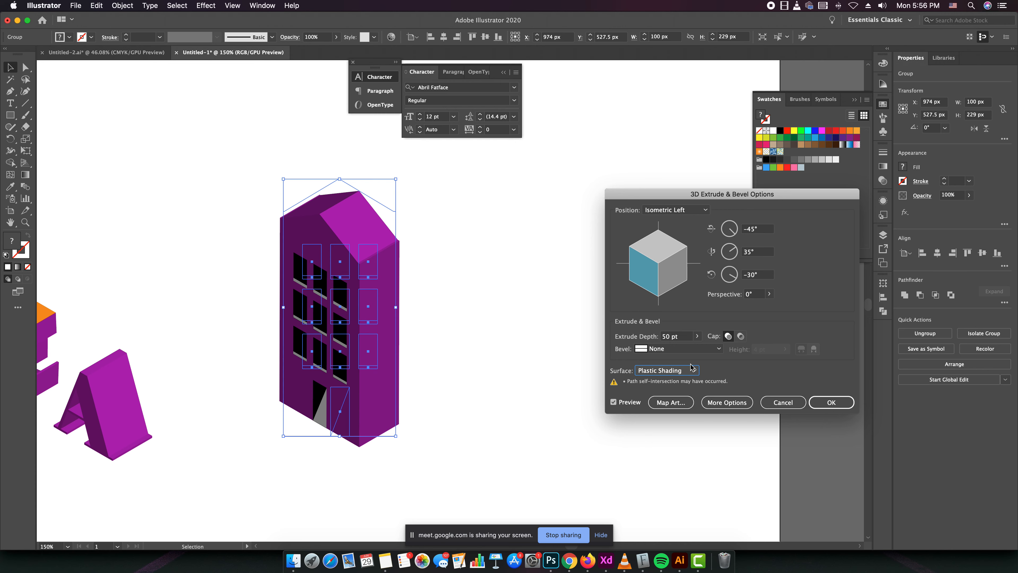
# Set the surface of the building's extrusion to Diffuse Shading.
pyautogui.click(689, 374)
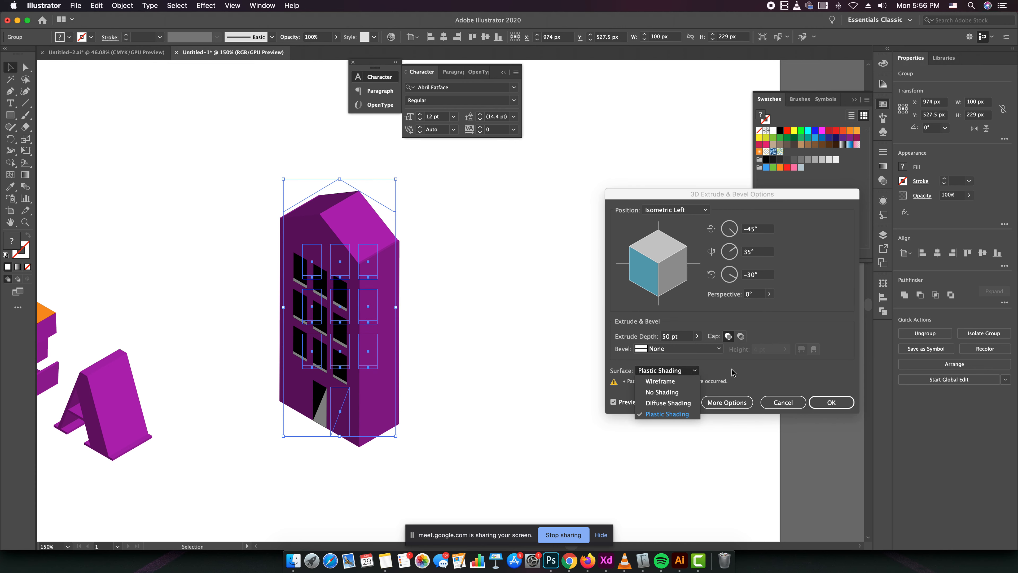
pyautogui.click(692, 373)
pyautogui.click(686, 373)
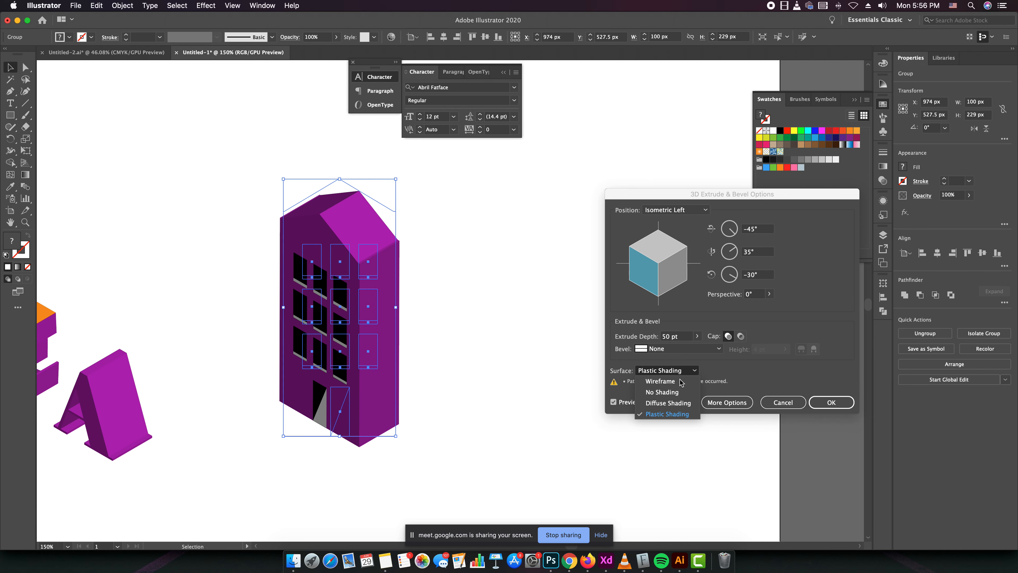
pyautogui.click(668, 402)
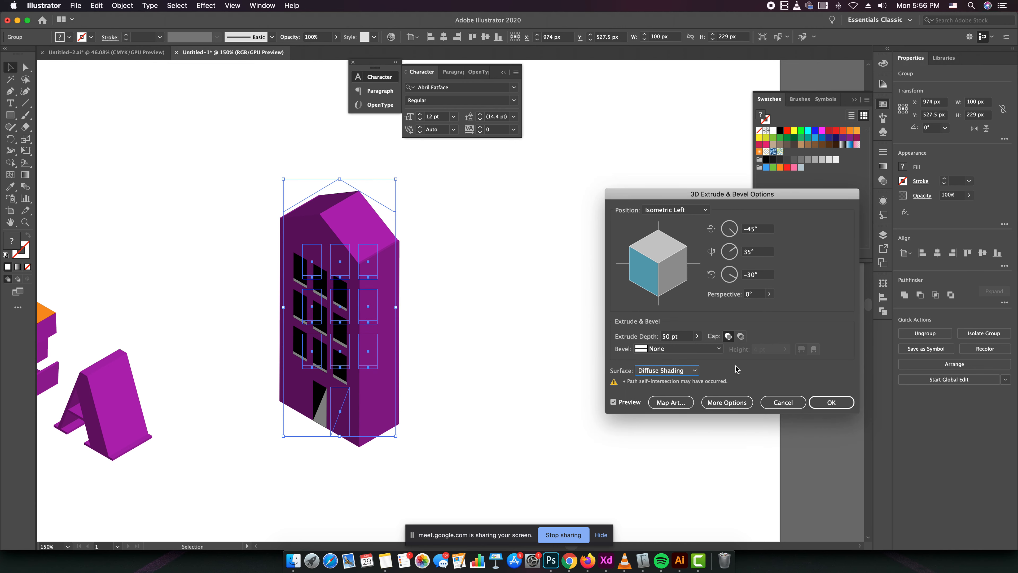
# Increase the building's extrude depth to 68 pt, apply the effect and deselect the building.
pyautogui.click(697, 337)
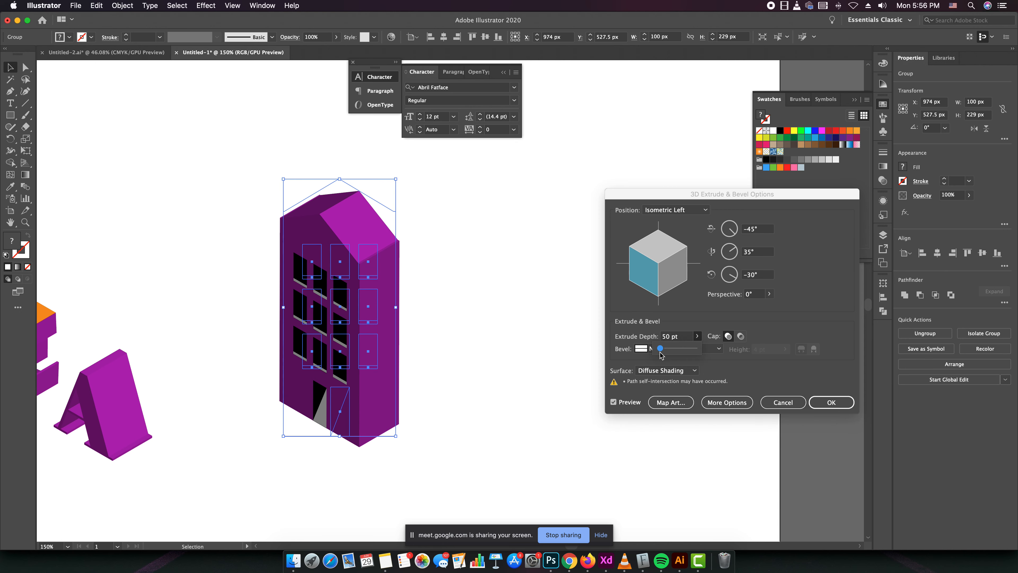
pyautogui.moveTo(662, 350); pyautogui.dragTo(664, 352)
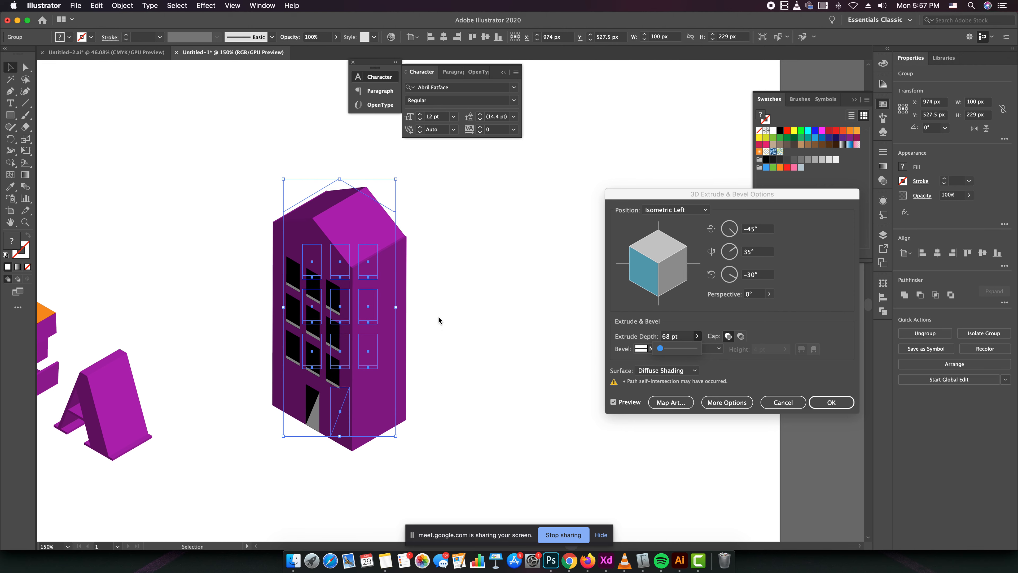
pyautogui.click(831, 402)
pyautogui.click(832, 403)
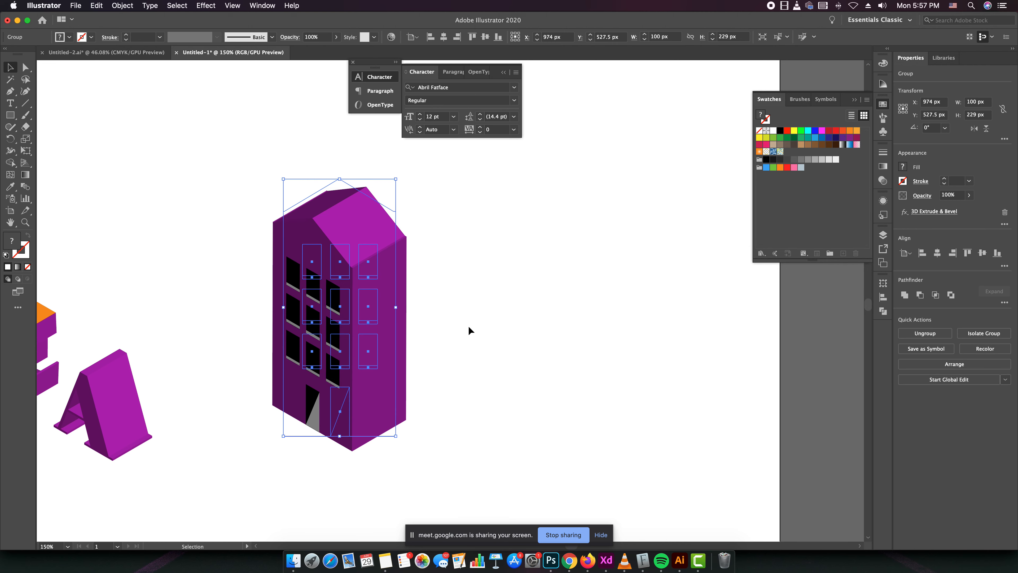
pyautogui.click(468, 326)
# Move the extruded building further away from the NIVEA text, to about X 1062 px, Y 496.5 px, and deselect it.
pyautogui.scroll(-1, 489, 317)
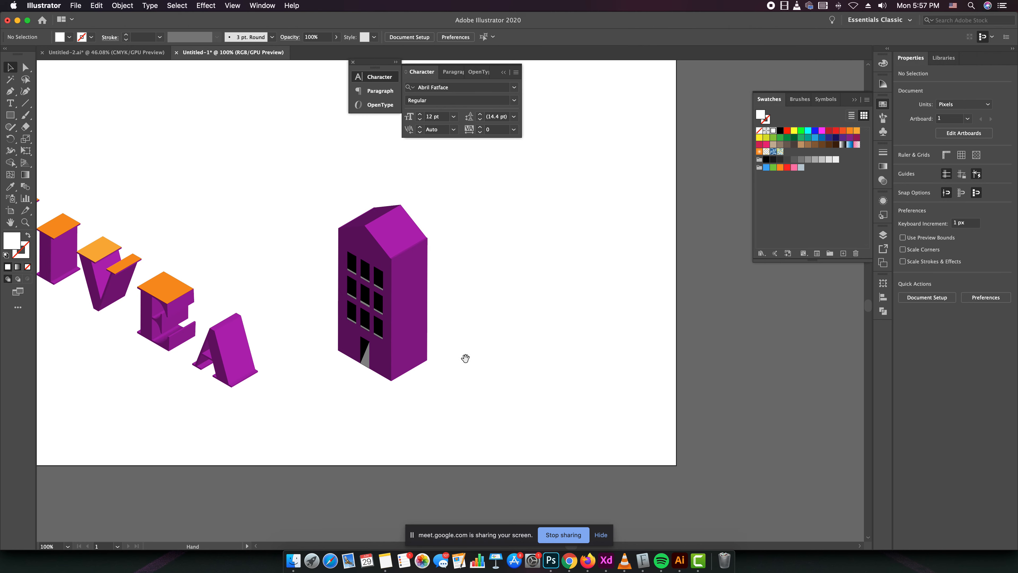
pyautogui.scroll(1, 513, 323)
pyautogui.moveTo(422, 304); pyautogui.dragTo(487, 363)
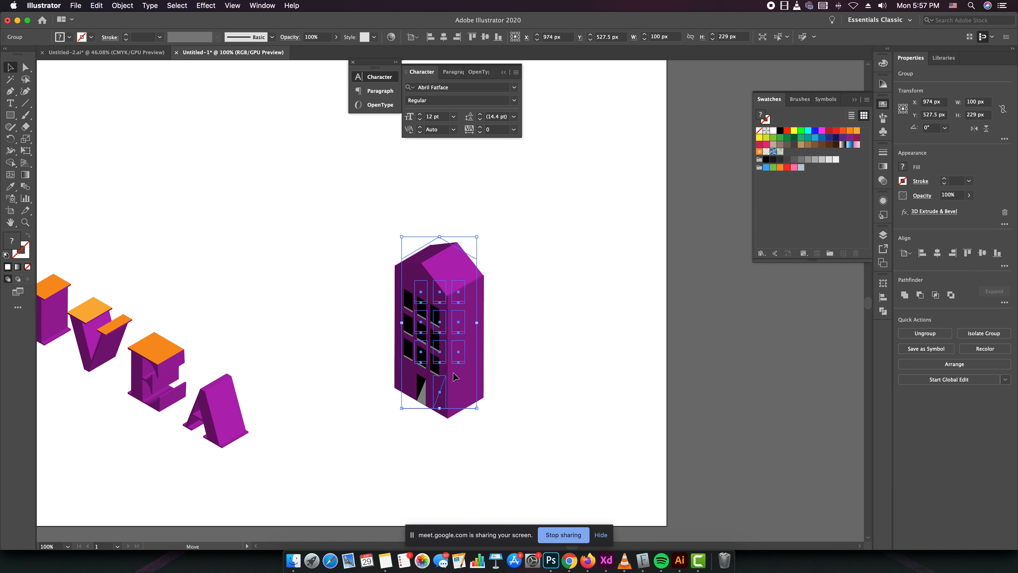
pyautogui.click(536, 384)
pyautogui.moveTo(536, 384); pyautogui.dragTo(477, 360)
# Examine the extruded building's walls, roof, windows and door up close.
pyautogui.scroll(2, 375, 353)
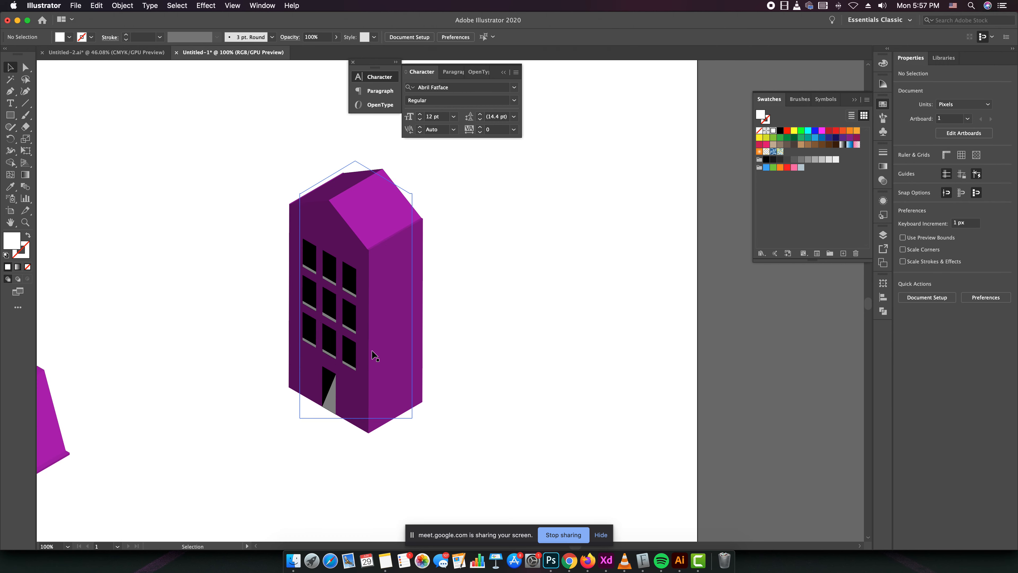
pyautogui.press('XF86MonBrightnessUp')
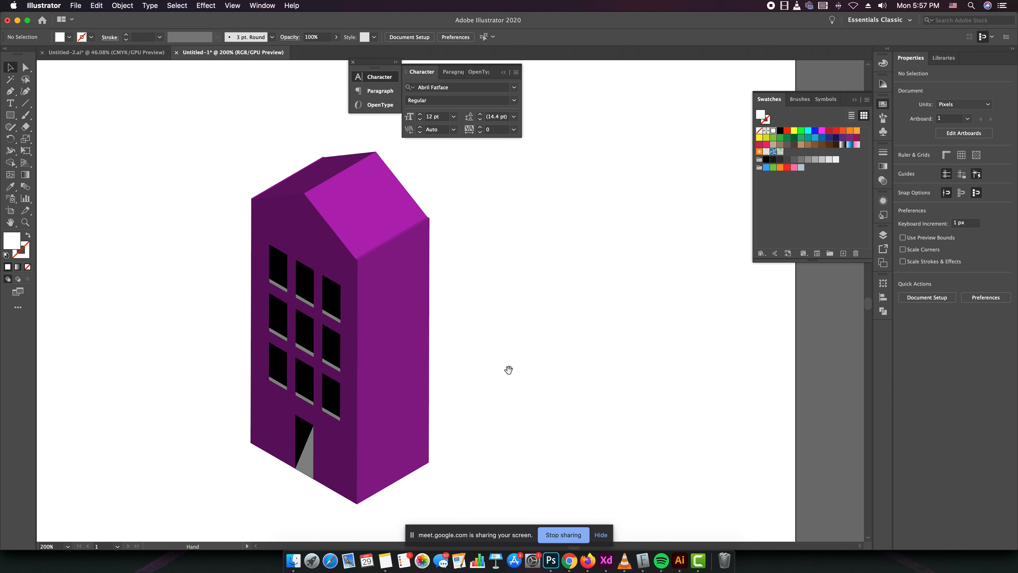
pyautogui.scroll(2, 506, 369)
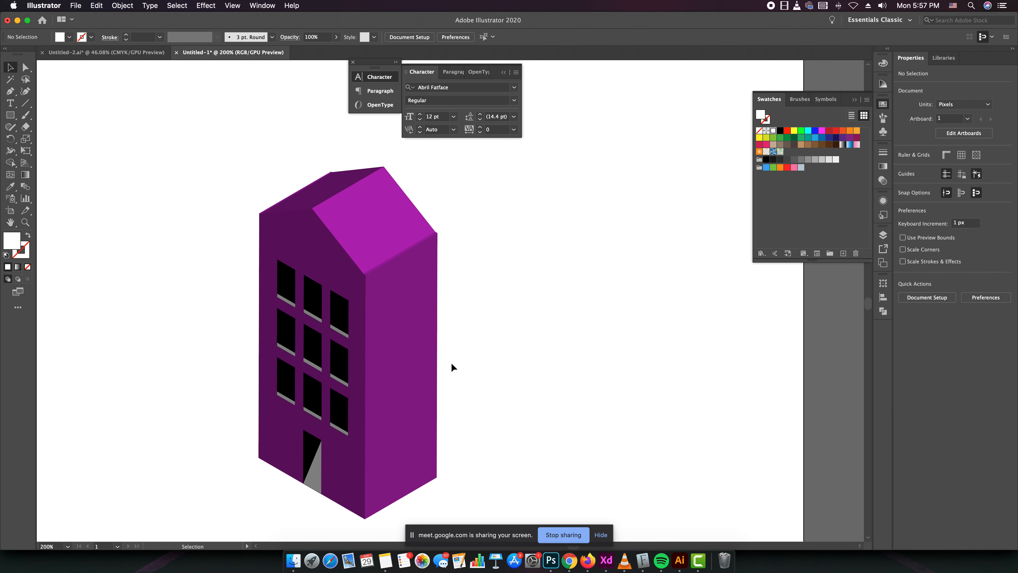
pyautogui.click(391, 332)
pyautogui.keyDown('shift'); pyautogui.click(347, 338); pyautogui.keyUp('shift')
pyautogui.scroll(-1, 348, 338)
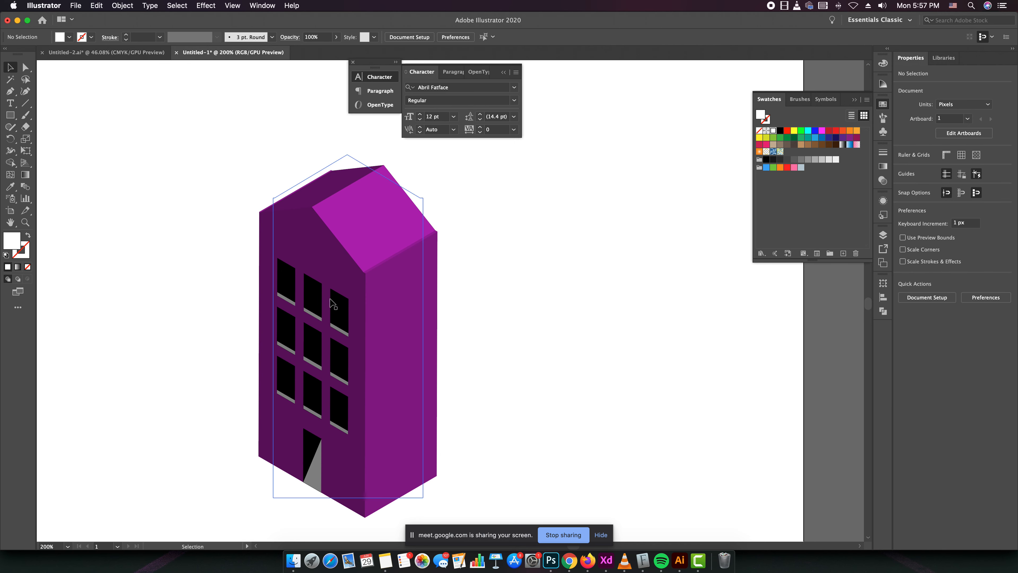
pyautogui.scroll(-1, 300, 319)
pyautogui.click(300, 319)
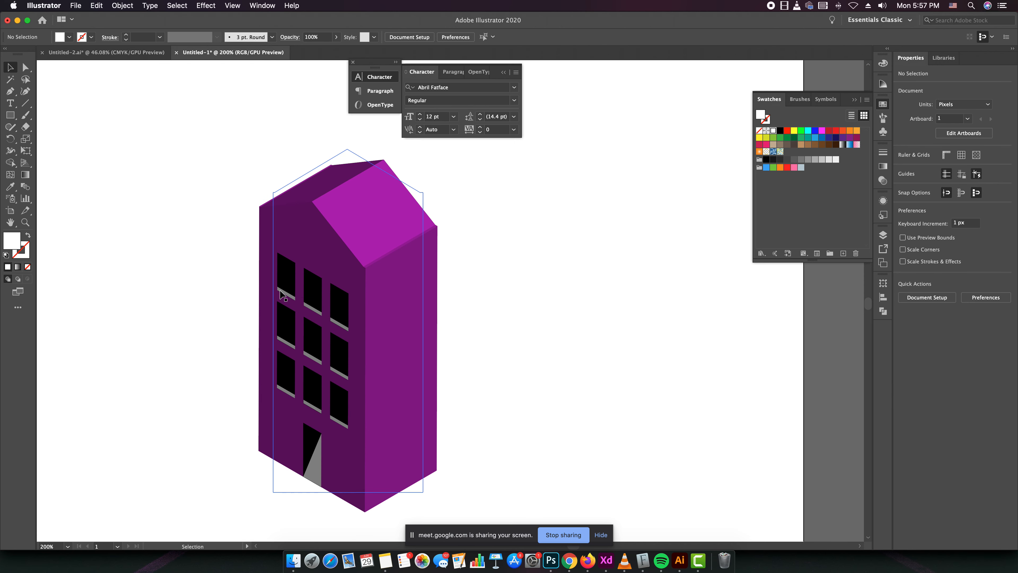
pyautogui.scroll(-4, 354, 206)
# Expand the appearance of the extruded building, close the floating Character panel and deselect the building.
pyautogui.moveTo(198, 139); pyautogui.dragTo(481, 477)
pyautogui.click(123, 6)
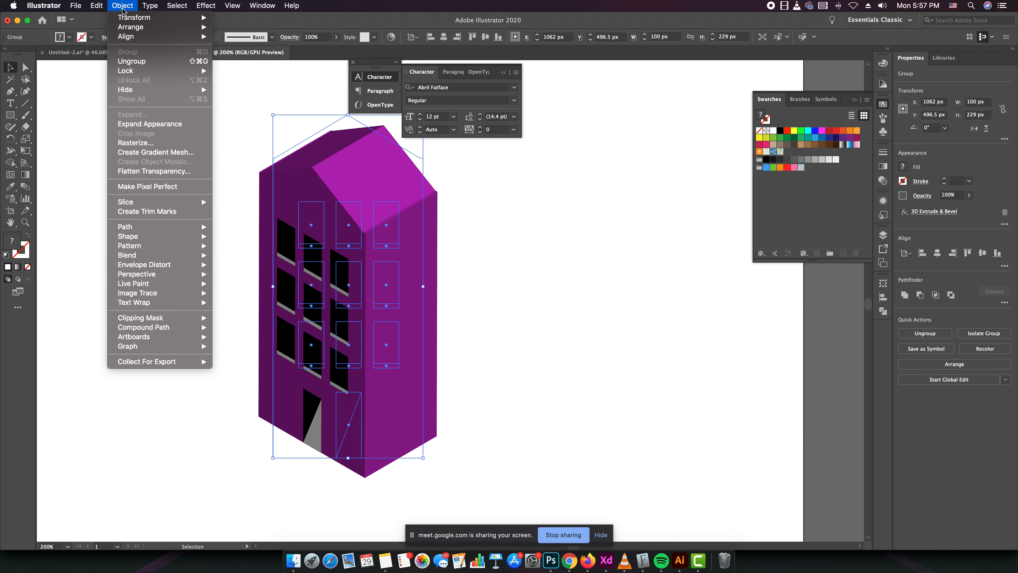
pyautogui.click(149, 124)
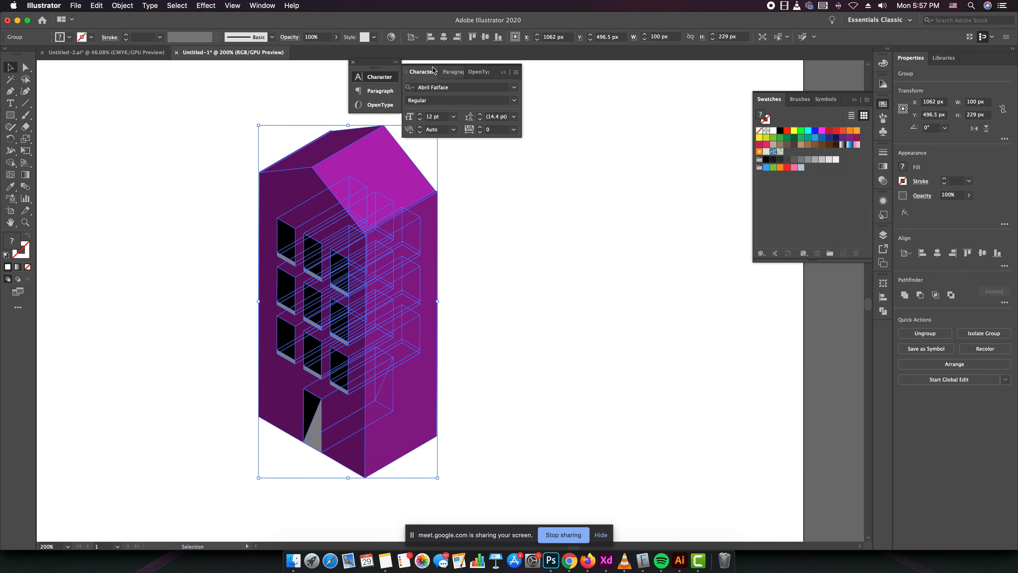
pyautogui.click(352, 63)
pyautogui.click(459, 373)
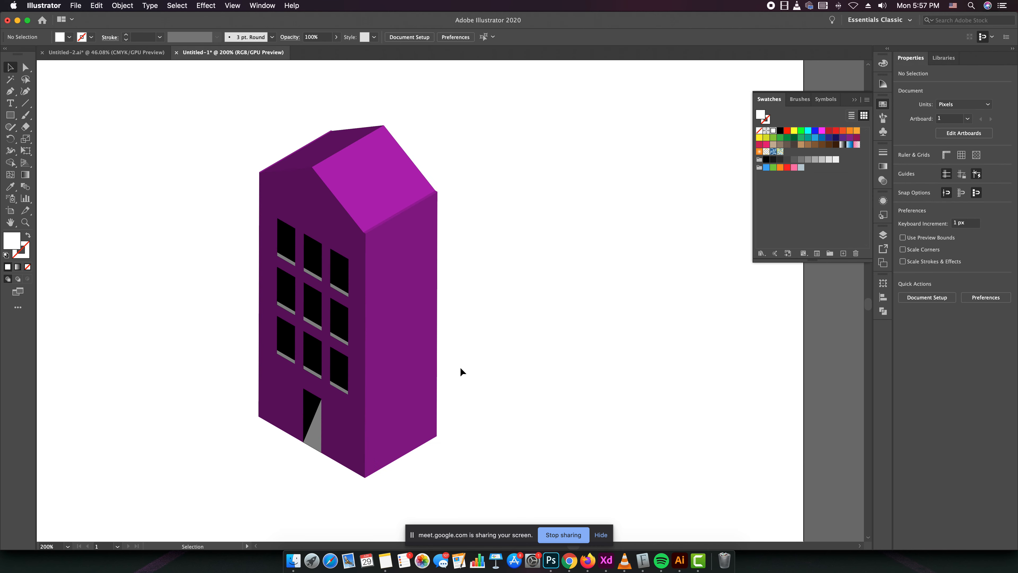
# Isolate the expanded building's nested groups and select its front wall with the window openings.
pyautogui.click(400, 289)
pyautogui.press('super+shift+a')
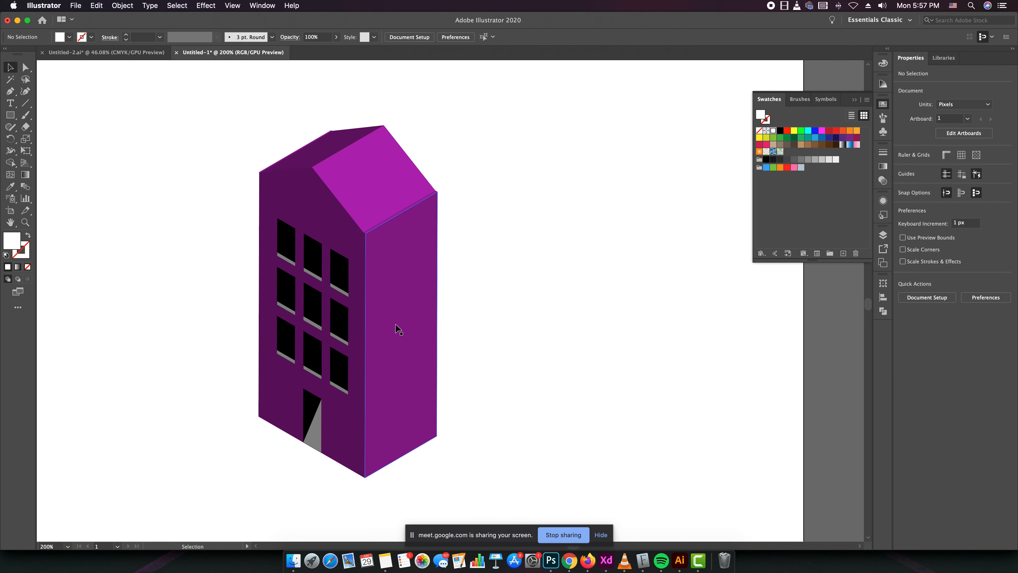
pyautogui.doubleClick(398, 339)
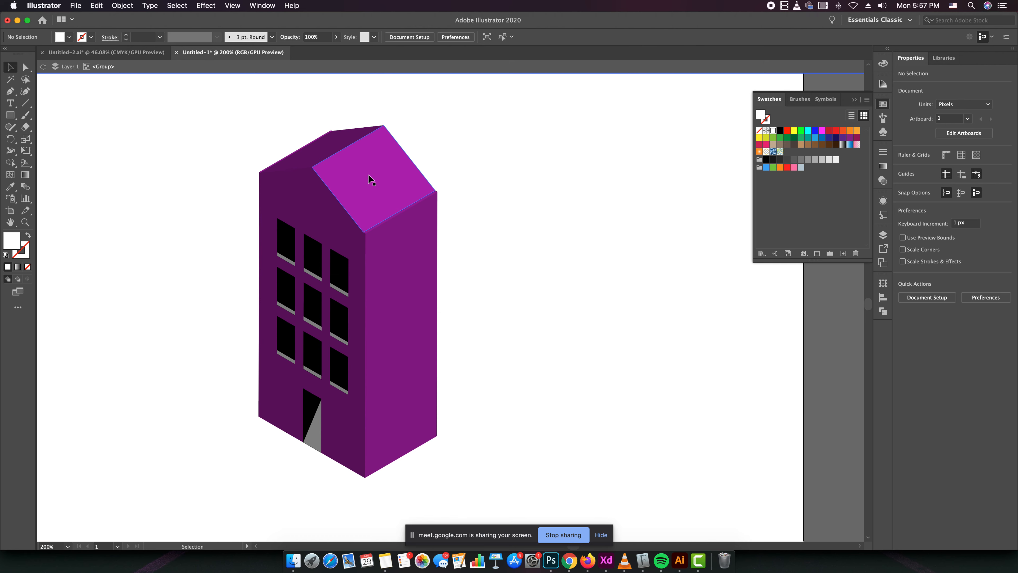
pyautogui.doubleClick(279, 399)
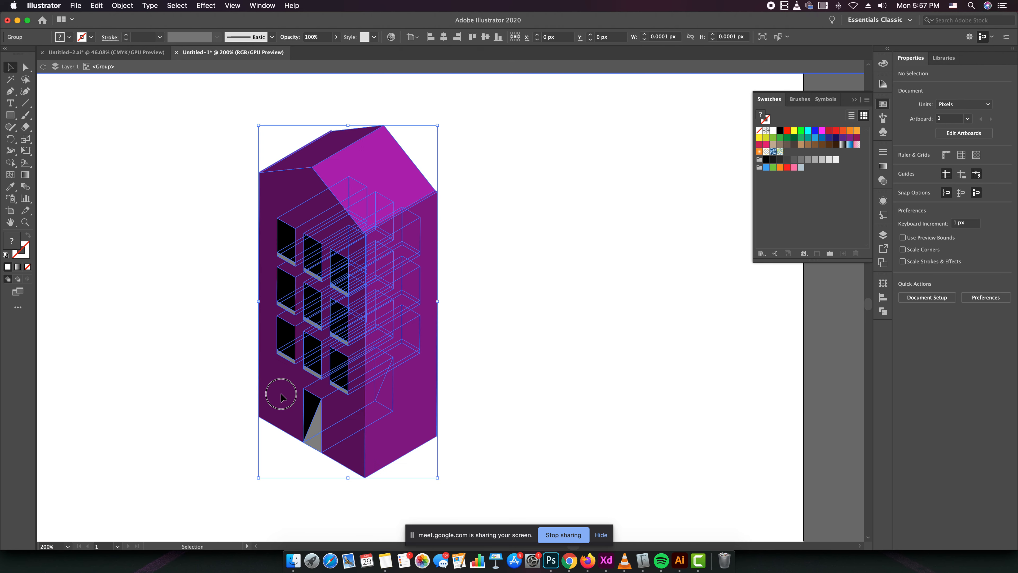
pyautogui.click(279, 398)
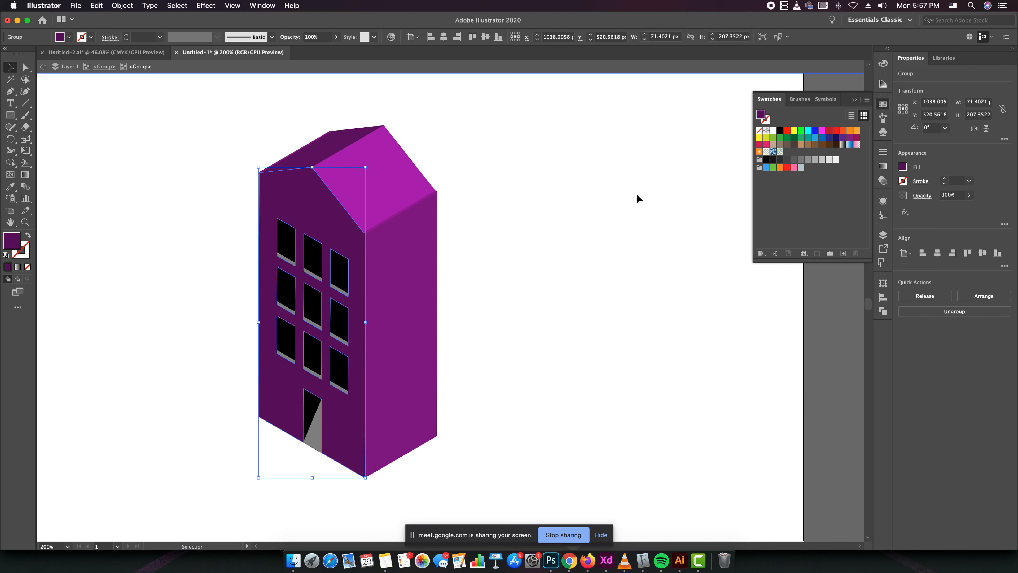
# Recolour the front wall to a lighter purple with RGB values 141, 50, 139 and deselect it.
pyautogui.click(884, 64)
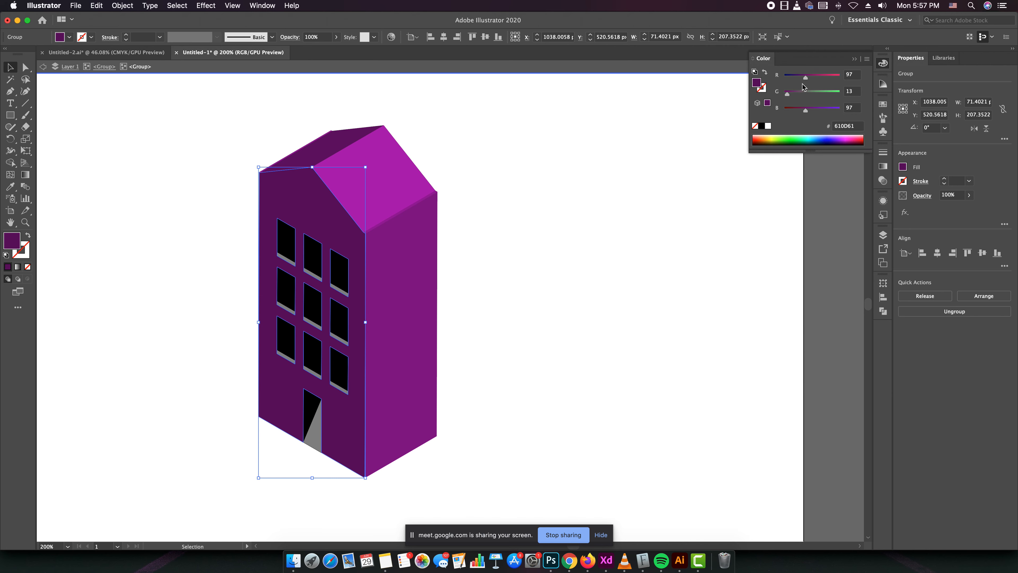
pyautogui.click(884, 84)
pyautogui.click(884, 64)
pyautogui.click(885, 106)
pyautogui.click(884, 65)
pyautogui.moveTo(807, 81)
pyautogui.mouseDown()
pyautogui.moveTo(823, 82)
pyautogui.moveTo(796, 95)
pyautogui.mouseUp()
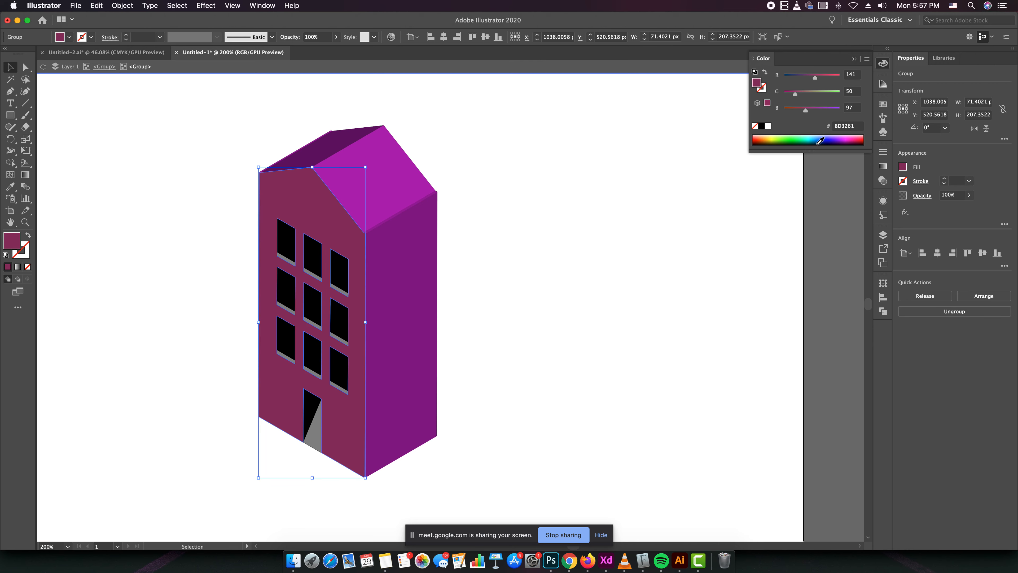
pyautogui.moveTo(815, 110); pyautogui.dragTo(817, 113)
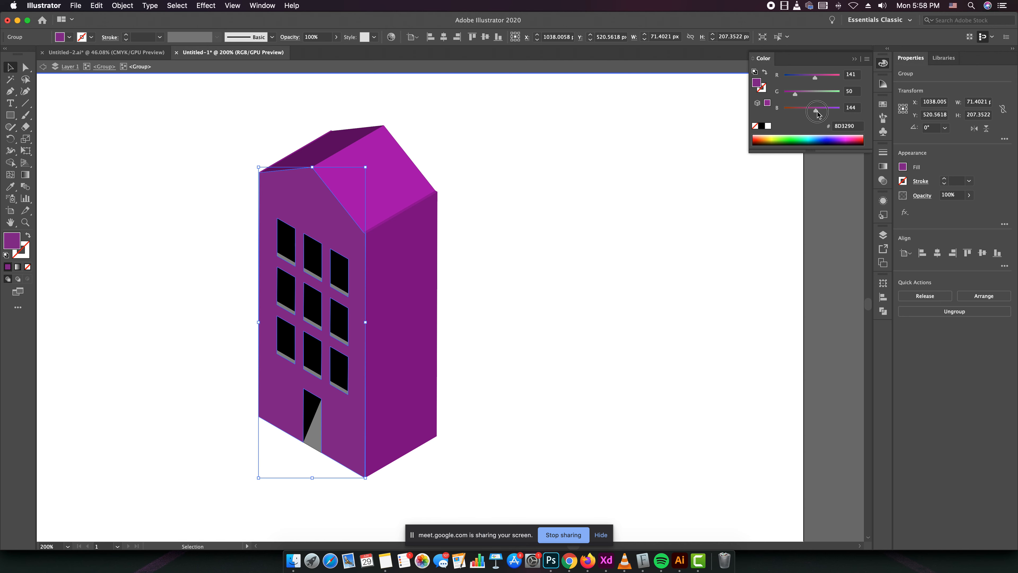
pyautogui.click(578, 250)
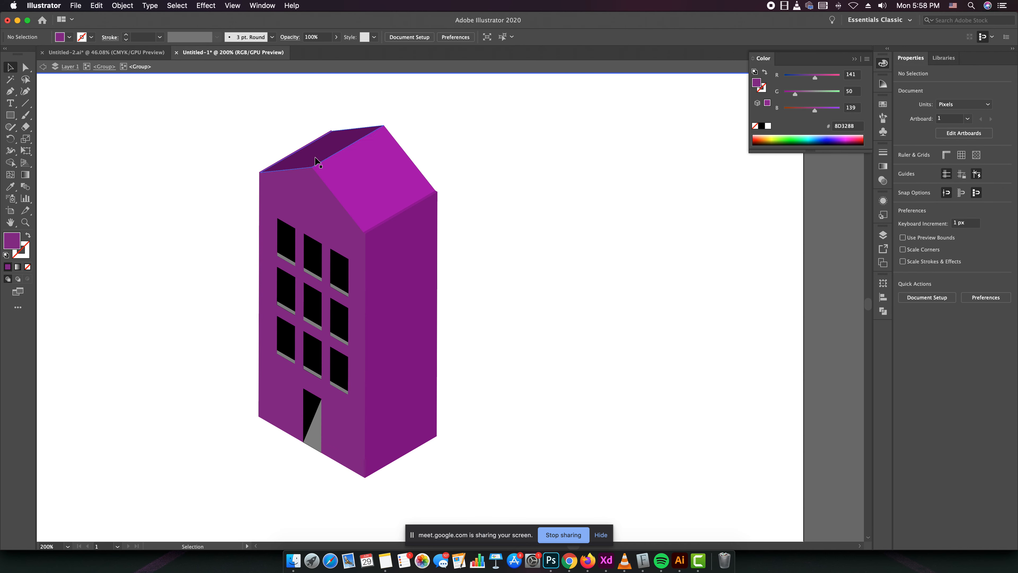
# Adjust the green value of the plain side wall's fill to 25 and deselect the wall.
pyautogui.click(387, 349)
pyautogui.moveTo(789, 99); pyautogui.dragTo(792, 96)
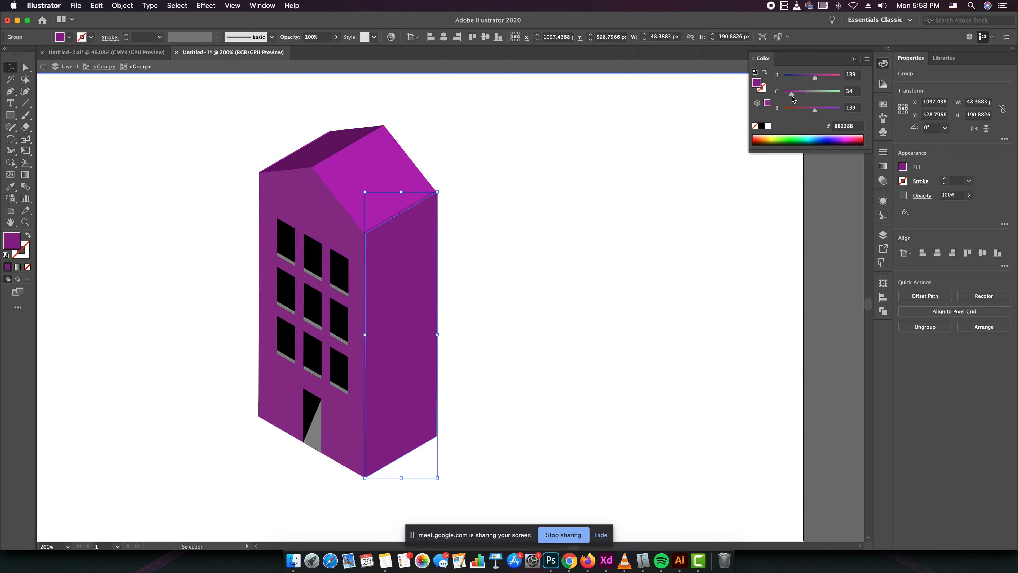
pyautogui.click(474, 263)
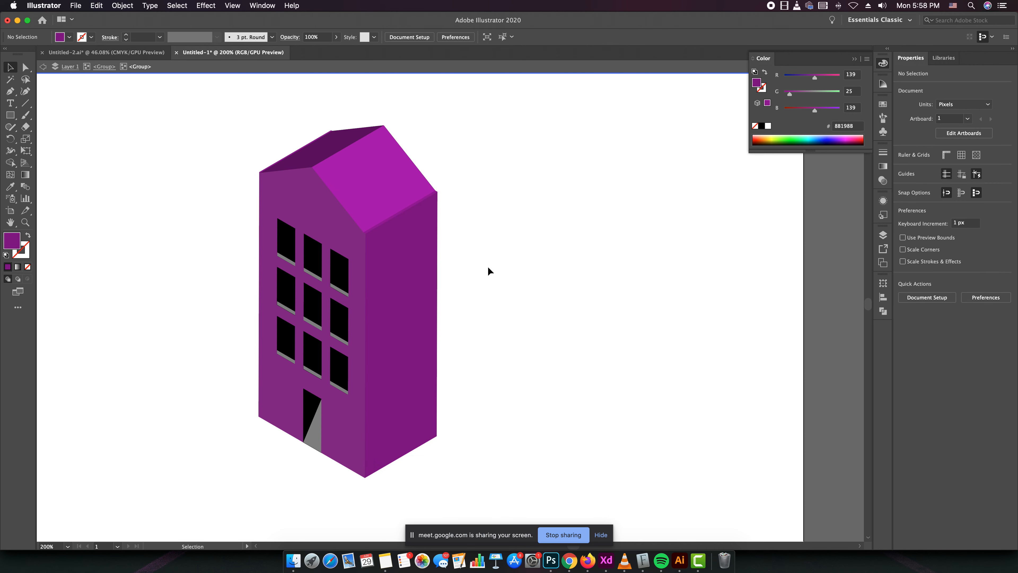
# Recolour the building's front wall to RGB 141, 16, 127 and deselect it.
pyautogui.click(313, 213)
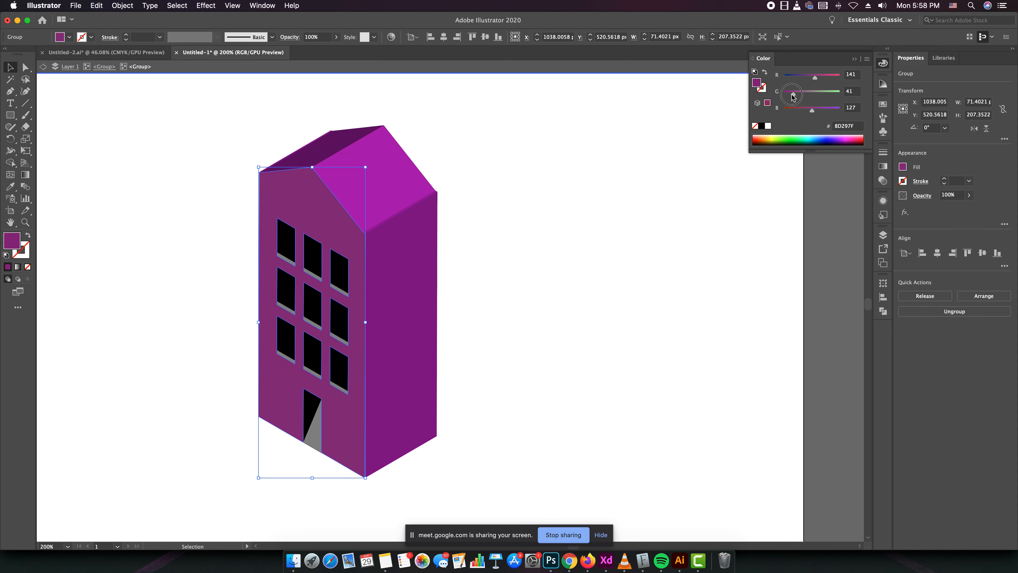
pyautogui.moveTo(788, 97); pyautogui.dragTo(786, 98)
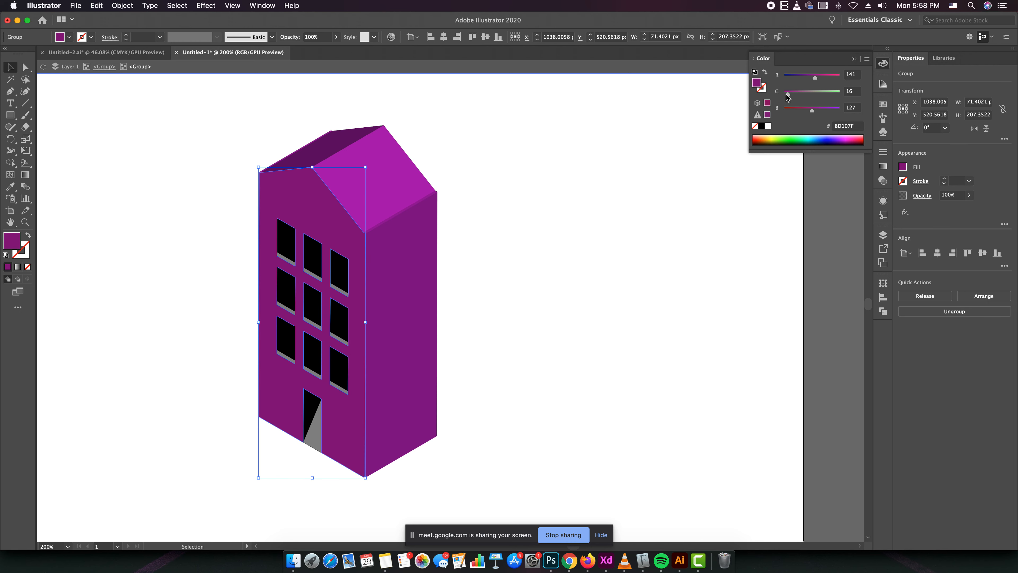
pyautogui.click(555, 185)
# Draw a triangular shadow shape about 208 by 68 px with the Pen tool, between the building's outer base corners and a point beyond the front wall.
pyautogui.scroll(-3, 464, 280)
pyautogui.scroll(2, 464, 279)
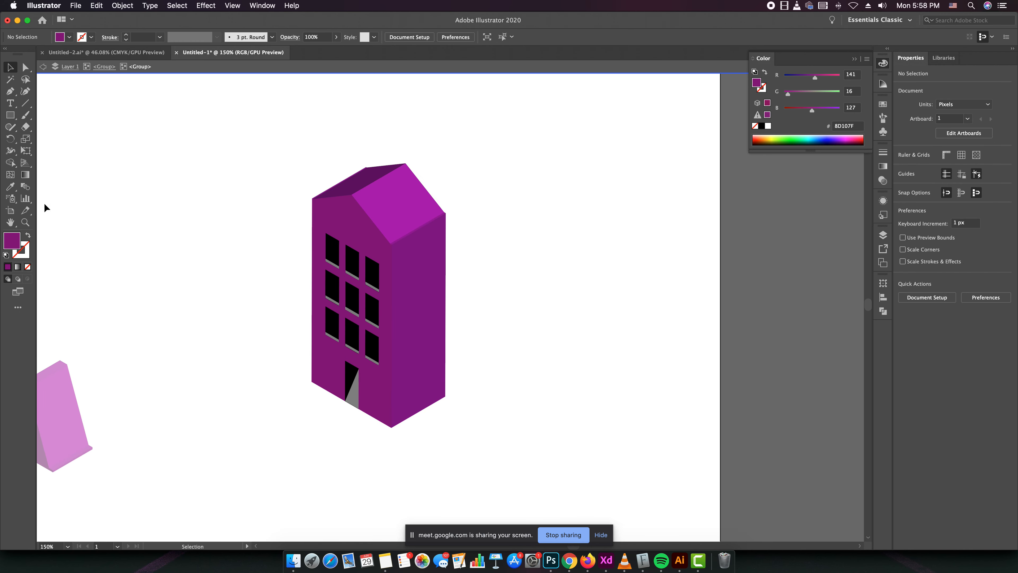
pyautogui.click(10, 92)
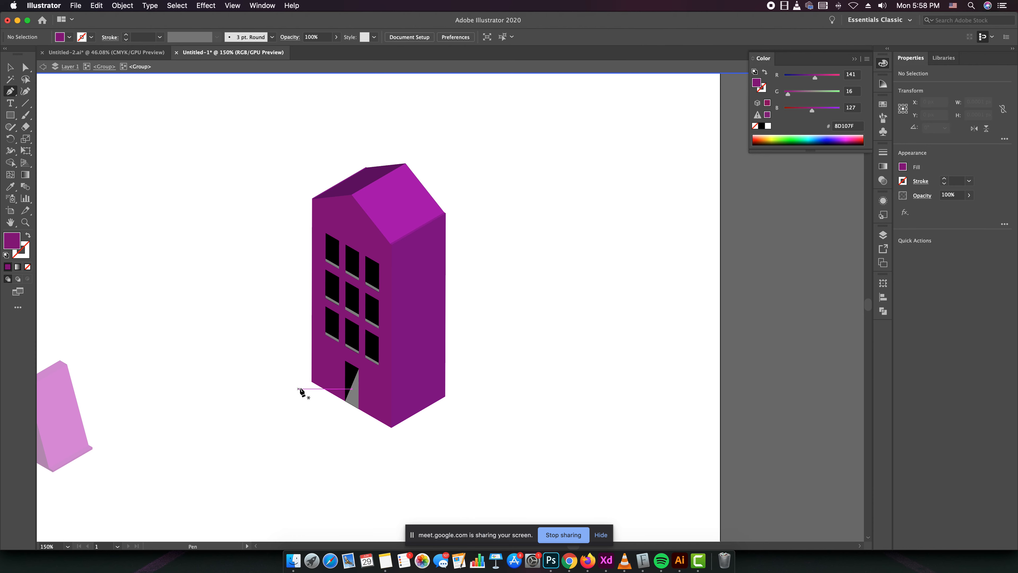
pyautogui.click(312, 384)
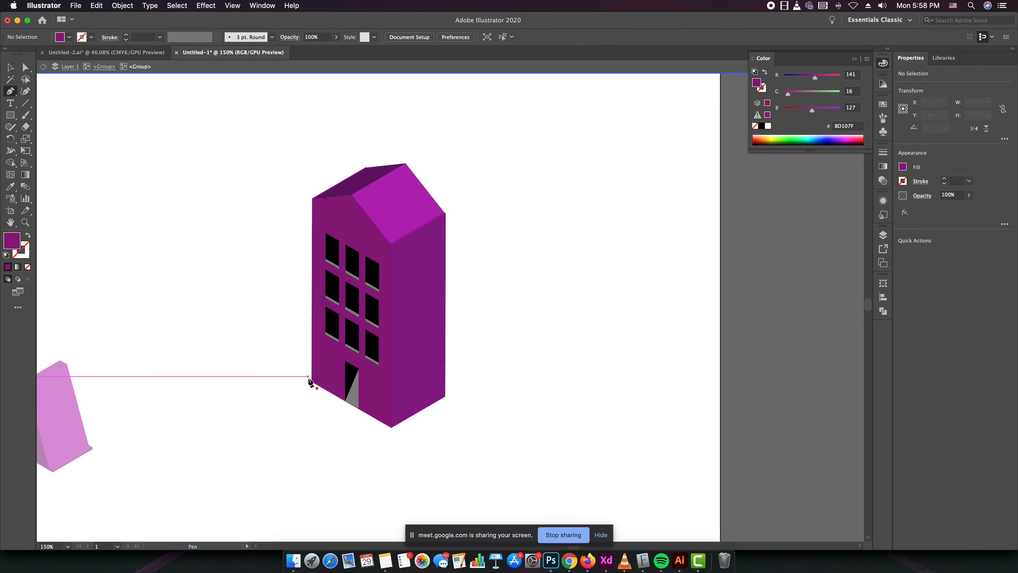
pyautogui.press('super+z')
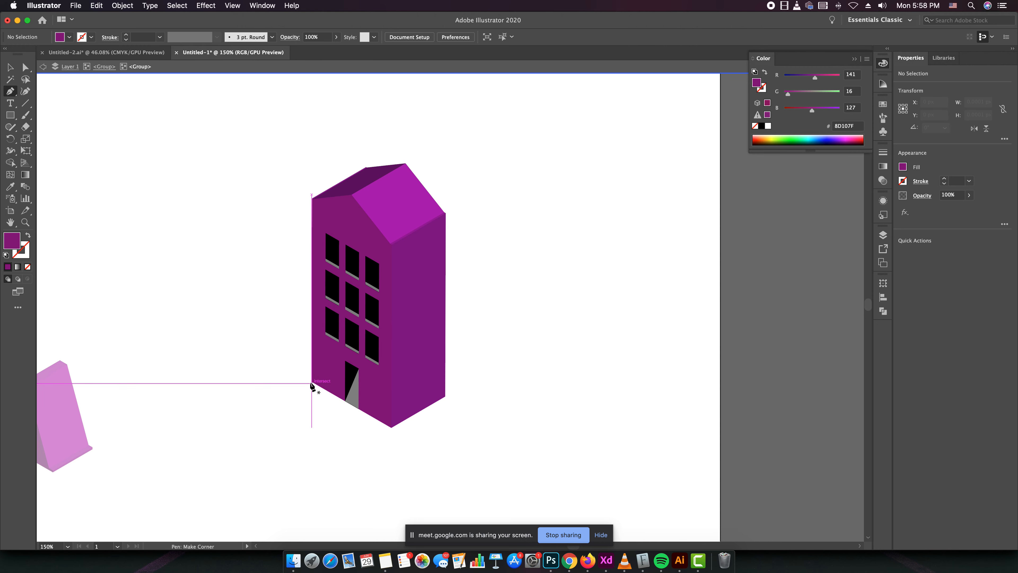
pyautogui.scroll(-2, 311, 385)
pyautogui.scroll(4, 312, 383)
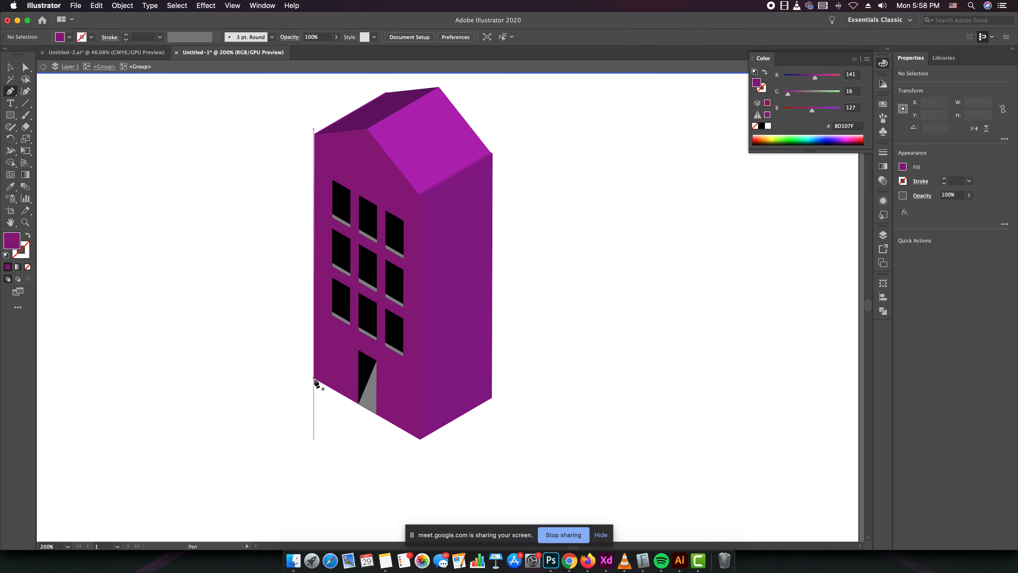
pyautogui.click(314, 377)
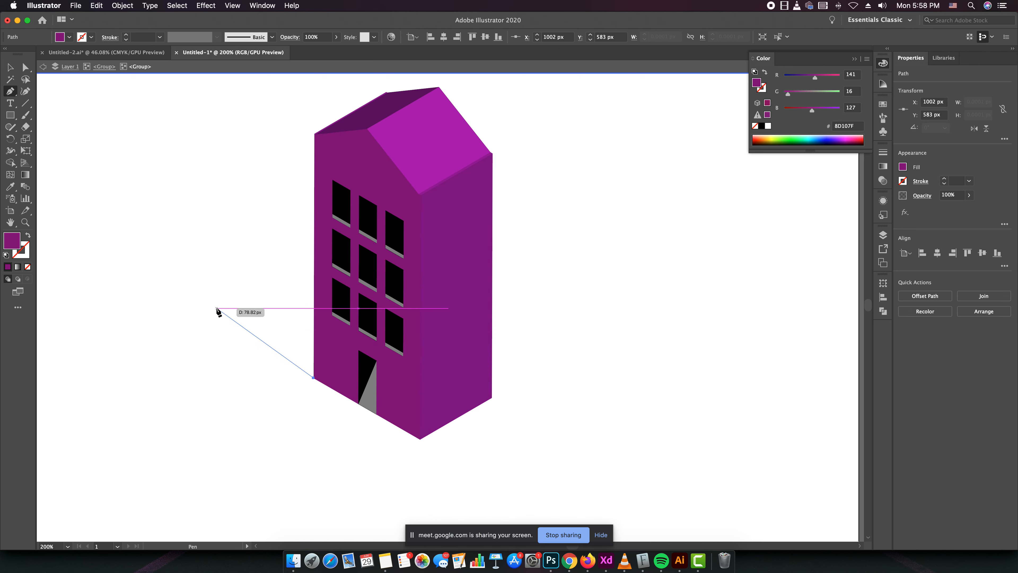
pyautogui.click(181, 295)
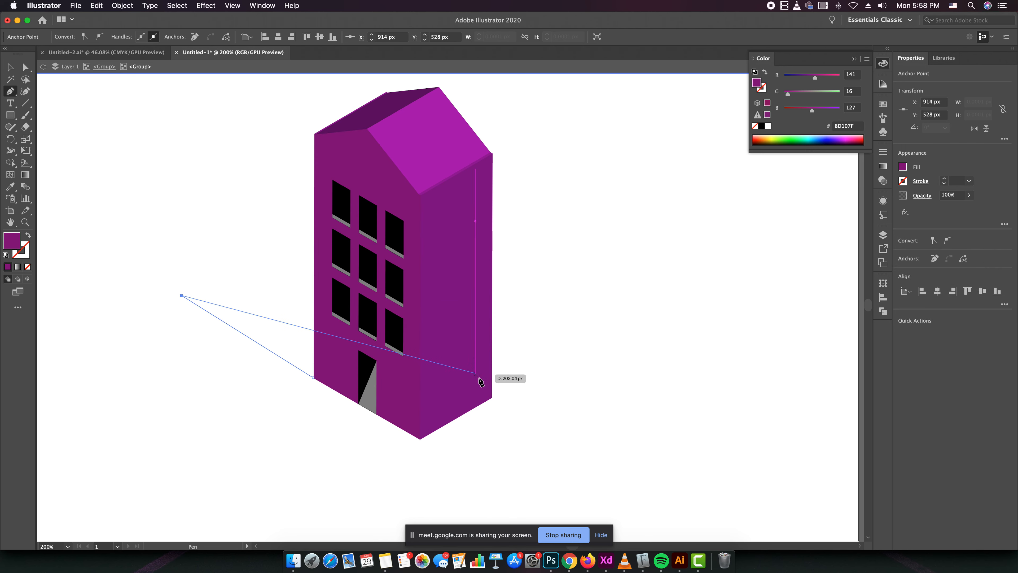
pyautogui.click(492, 396)
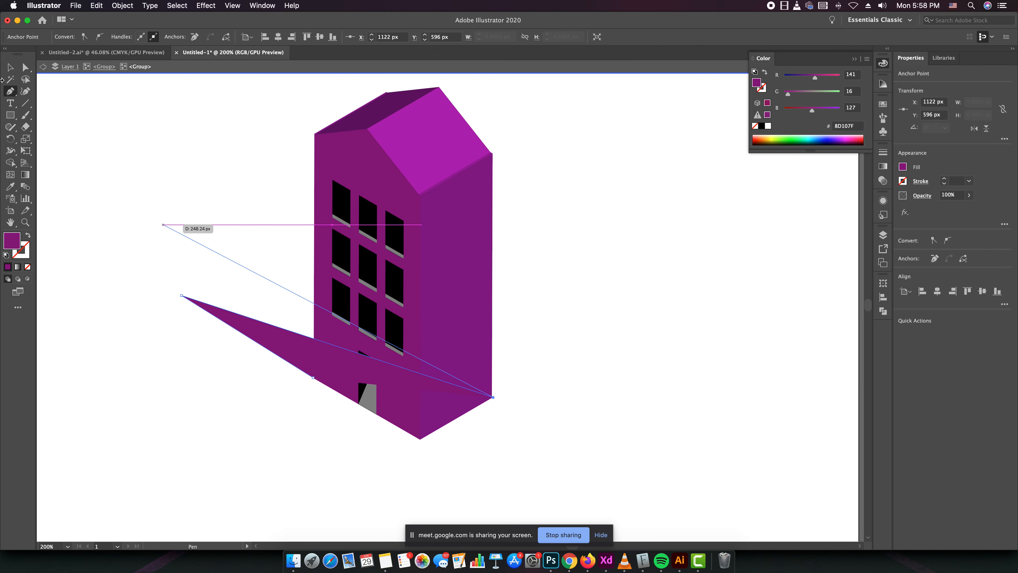
pyautogui.click(8, 70)
# Select the triangular shadow shape and fill it with black.
pyautogui.click(159, 353)
pyautogui.click(325, 369)
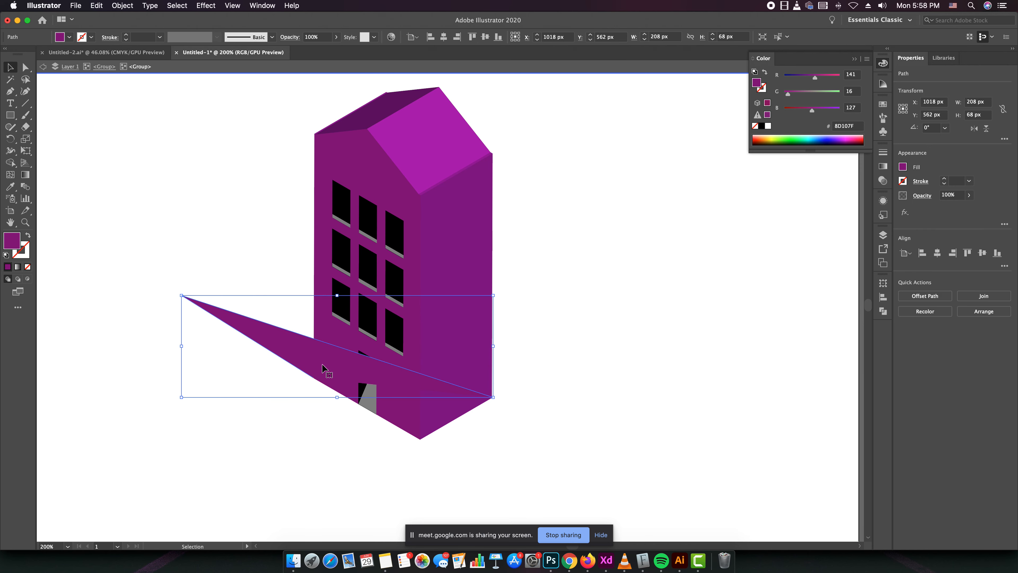
pyautogui.click(902, 167)
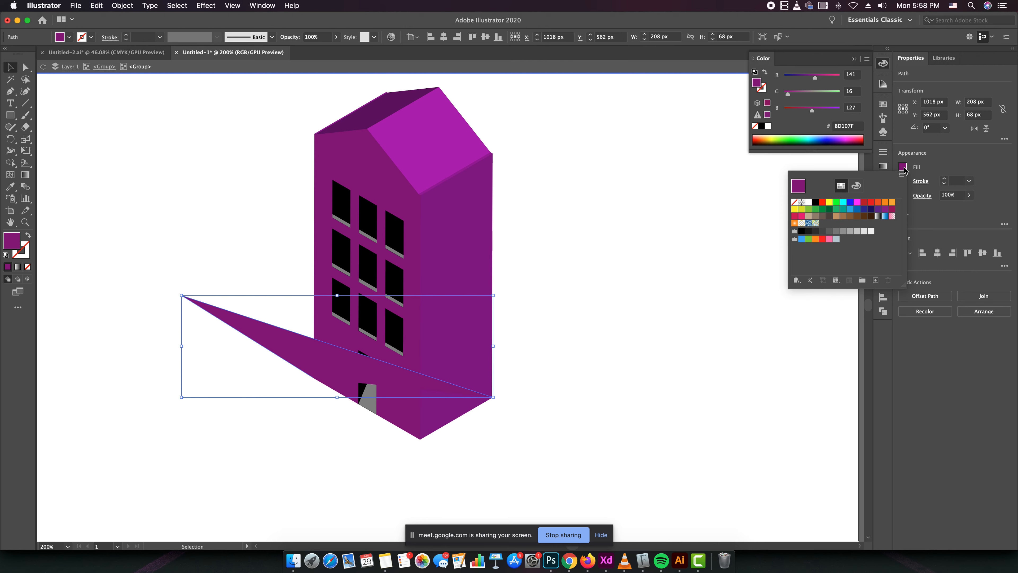
pyautogui.click(817, 206)
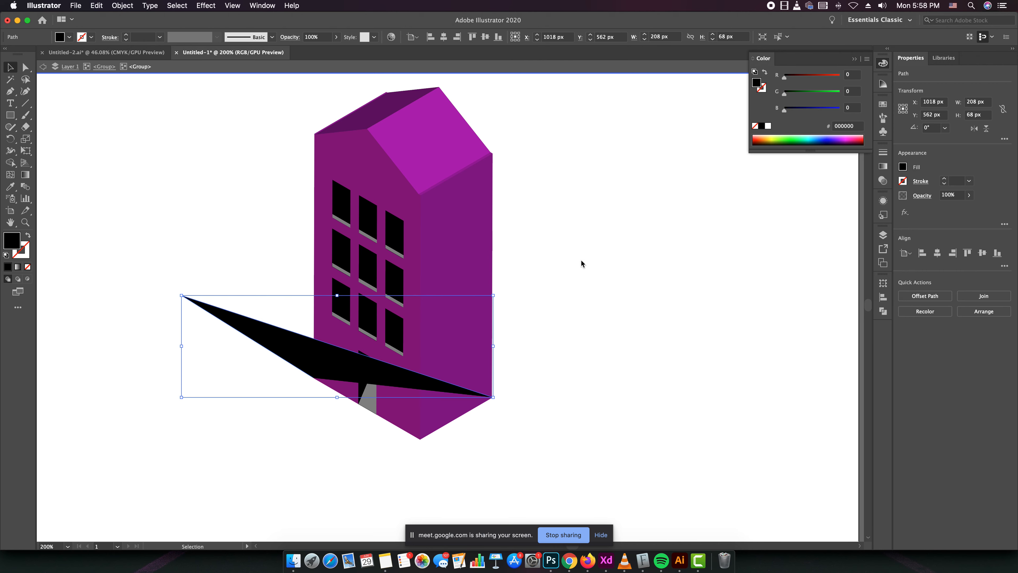
# Send the black shadow shape to the back, behind the building's walls.
pyautogui.click(306, 391)
pyautogui.click(279, 338)
pyautogui.press('a')
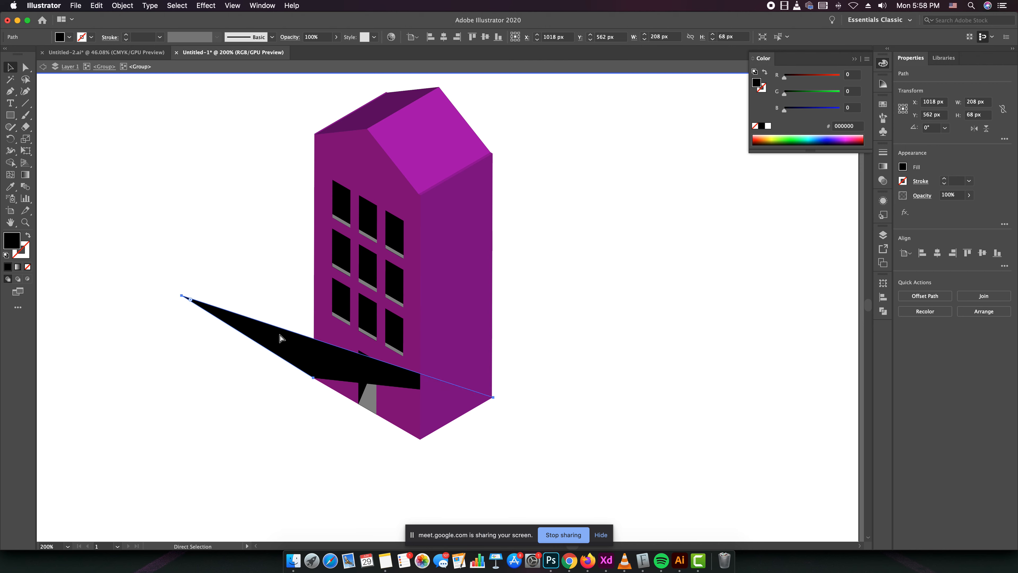
pyautogui.press('super+shift+bracketleft')
pyautogui.press('v')
pyautogui.click(252, 379)
# Reduce the shadow shape's opacity to 43% and deselect it.
pyautogui.click(268, 337)
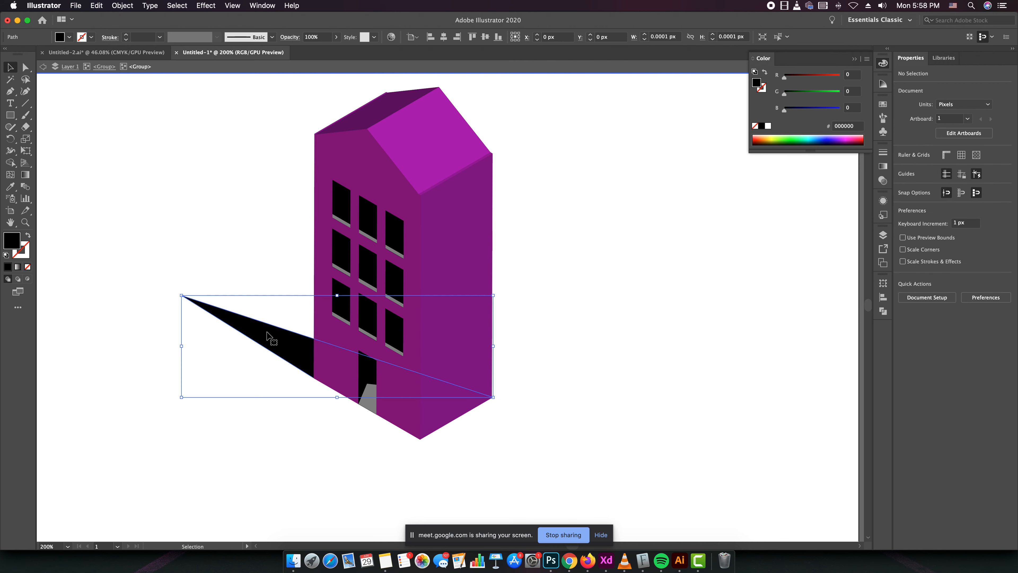
pyautogui.click(884, 181)
pyautogui.click(846, 179)
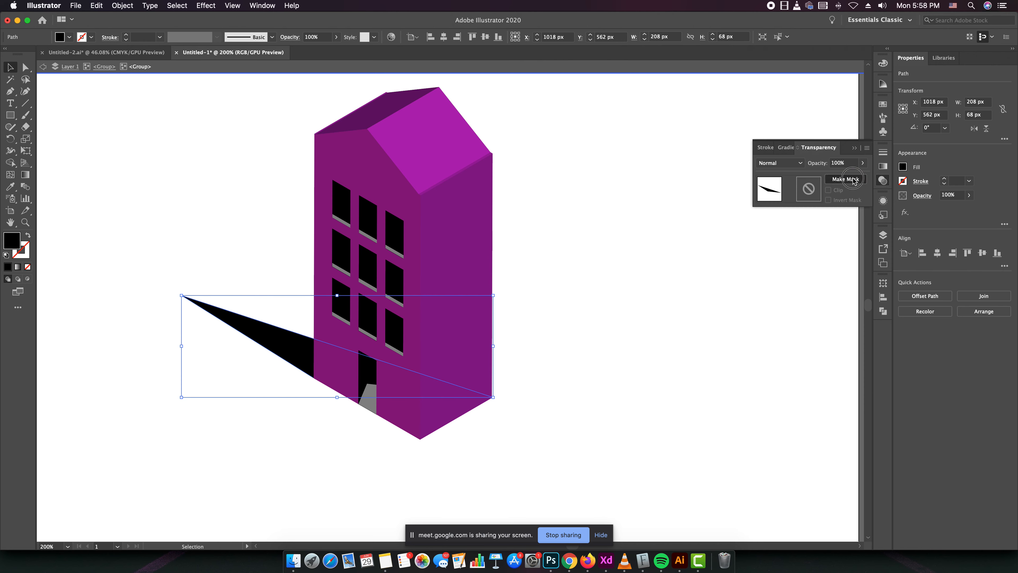
pyautogui.press('super+z')
pyautogui.press('a')
pyautogui.press('v')
pyautogui.click(862, 166)
pyautogui.moveTo(862, 176); pyautogui.dragTo(844, 177)
pyautogui.moveTo(843, 175); pyautogui.dragTo(839, 175)
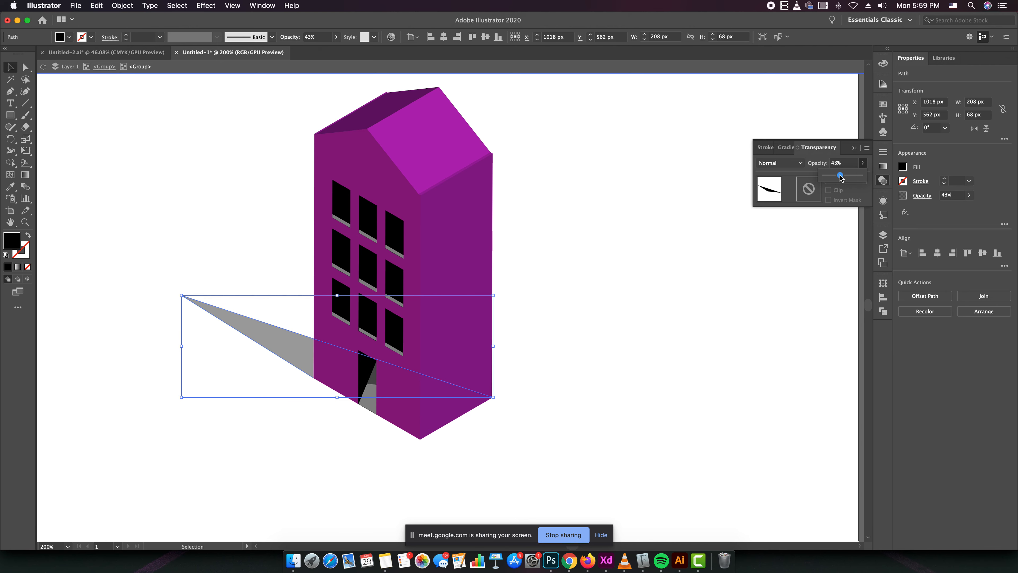
pyautogui.click(541, 322)
# Exit isolation mode to return to the full artwork.
pyautogui.scroll(-2, 482, 339)
pyautogui.scroll(1, 440, 290)
pyautogui.scroll(1, 481, 348)
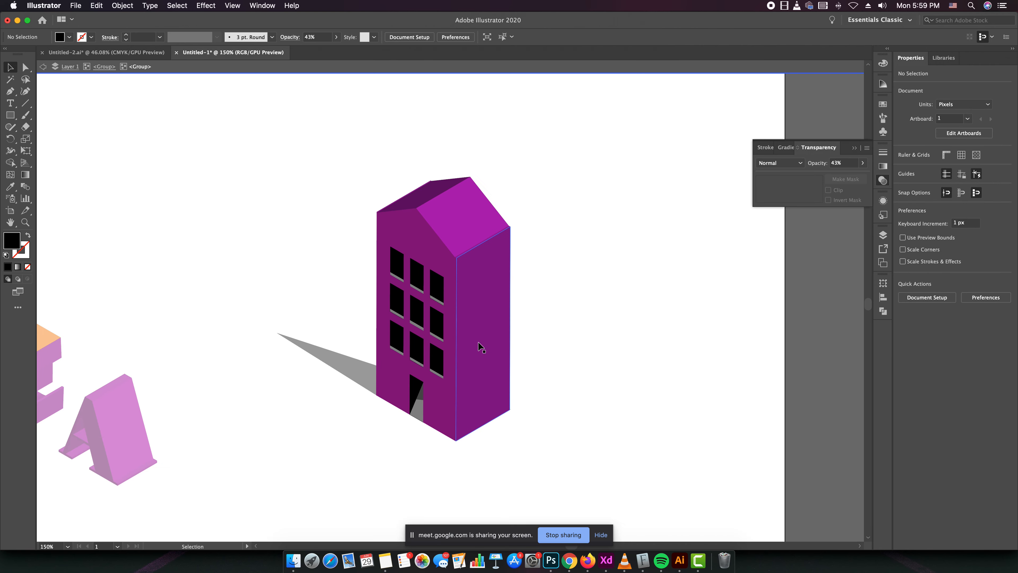
pyautogui.scroll(1, 560, 352)
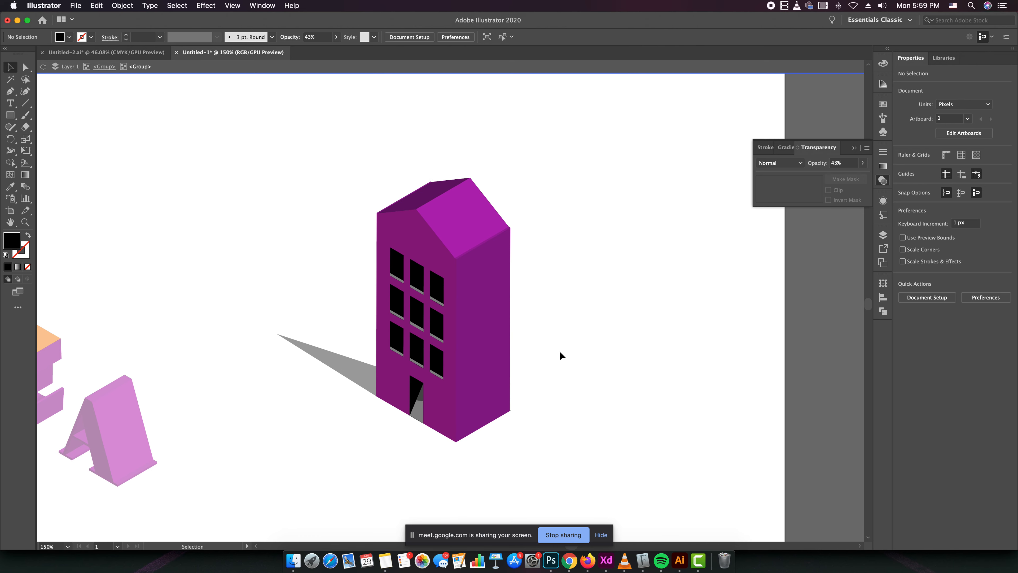
pyautogui.doubleClick(559, 352)
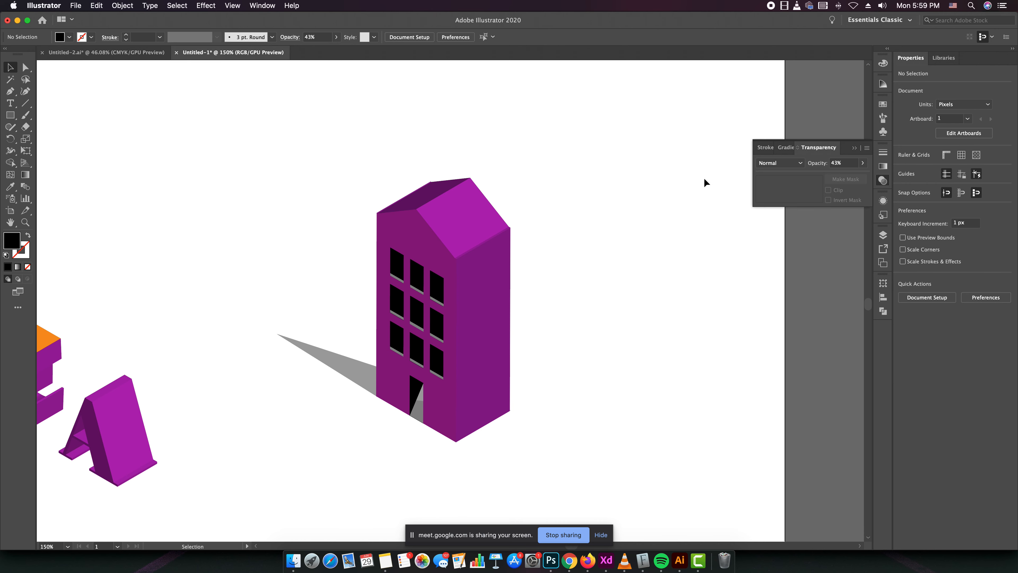
# Switch to Chrome and open the project search page on Behance.
pyautogui.click(567, 561)
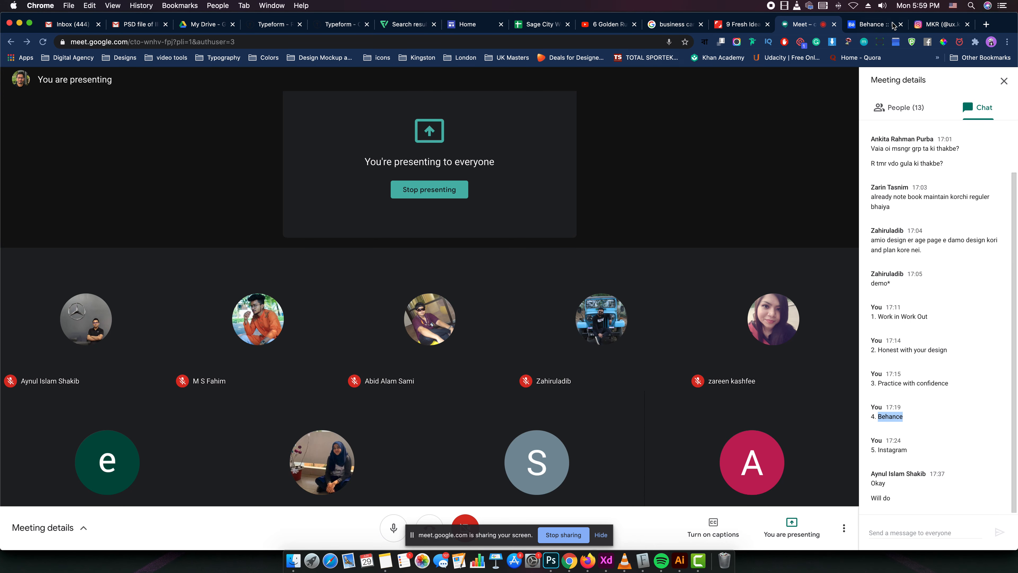
pyautogui.click(893, 27)
pyautogui.click(856, 84)
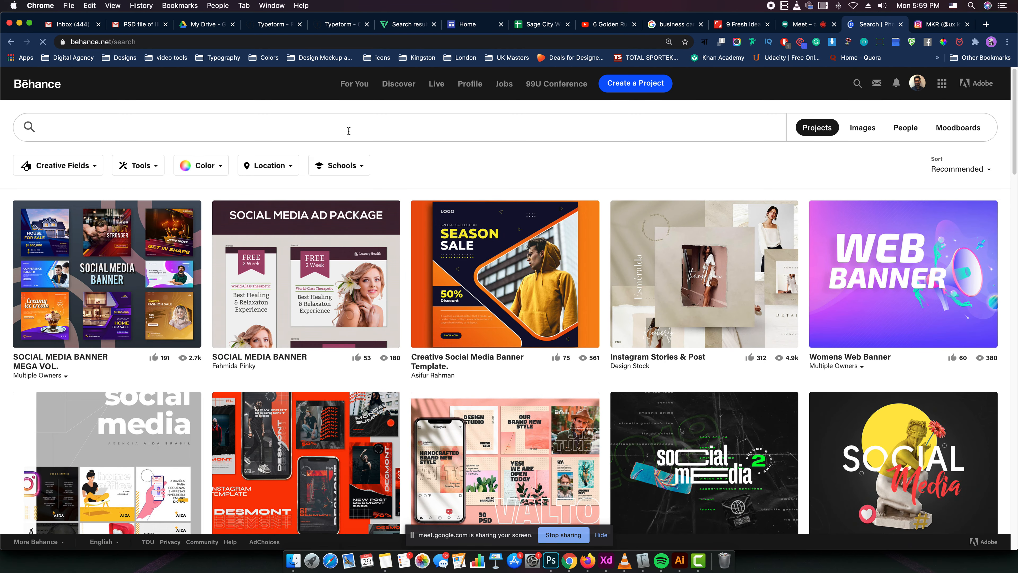
# Search Behance projects for "isometric".
pyautogui.click(349, 131)
pyautogui.write('i')
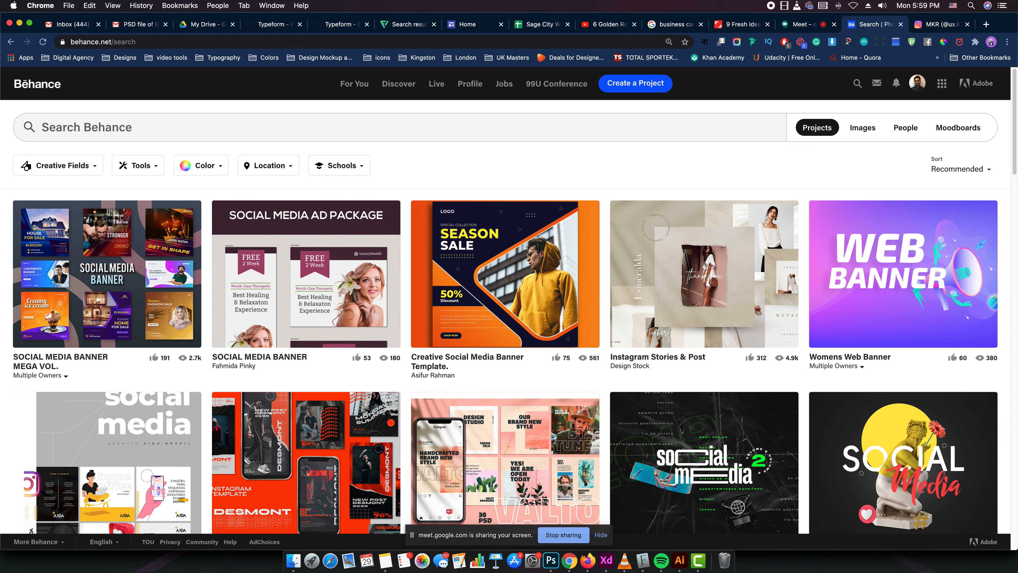
pyautogui.click(217, 120)
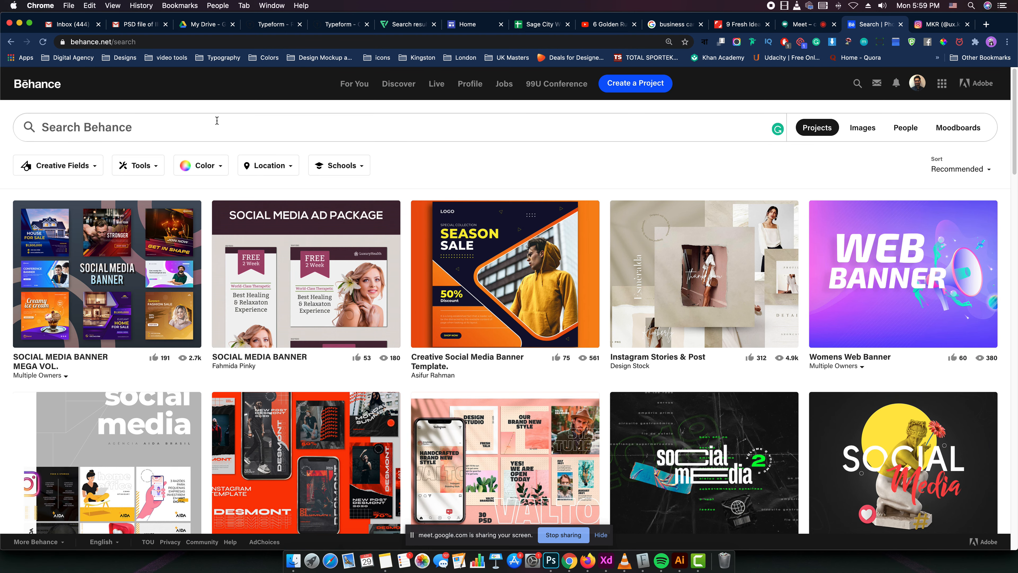
pyautogui.write('isometri')
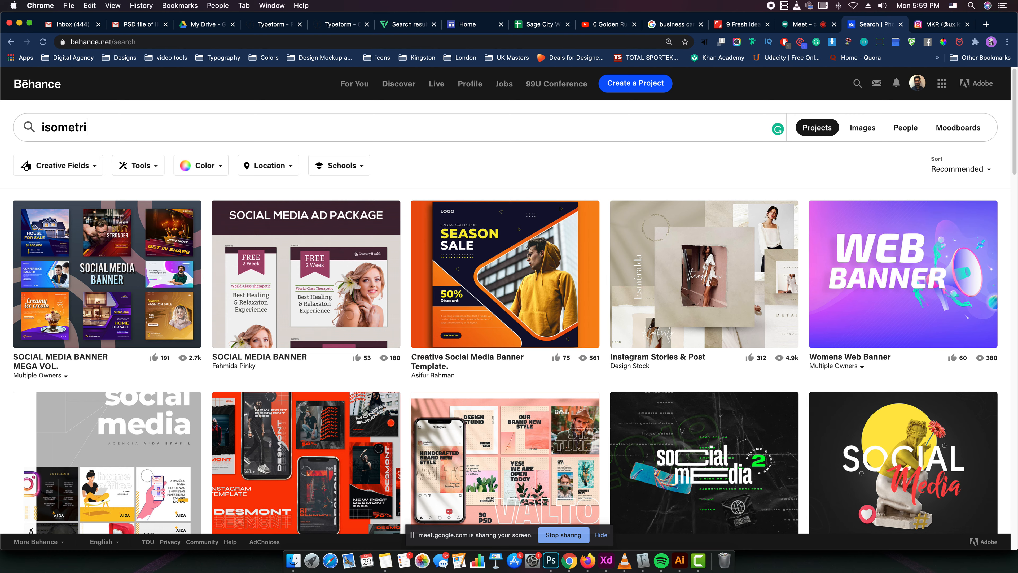
pyautogui.write('c')
pyautogui.press('Return')
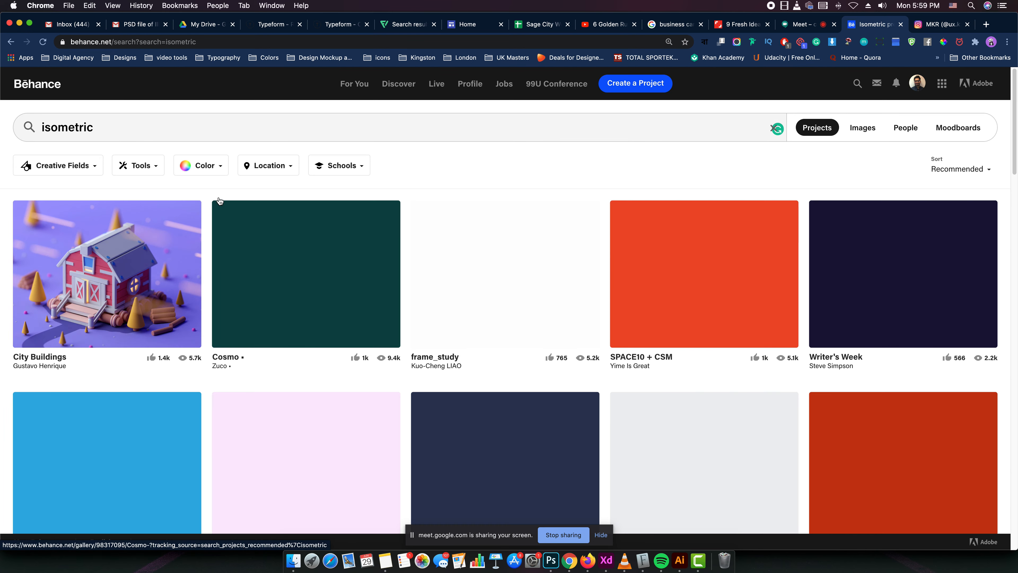
# Browse the isometric project results and open the London SPECTRUM Map project.
pyautogui.scroll(-3, 409, 257)
pyautogui.scroll(-10, 409, 258)
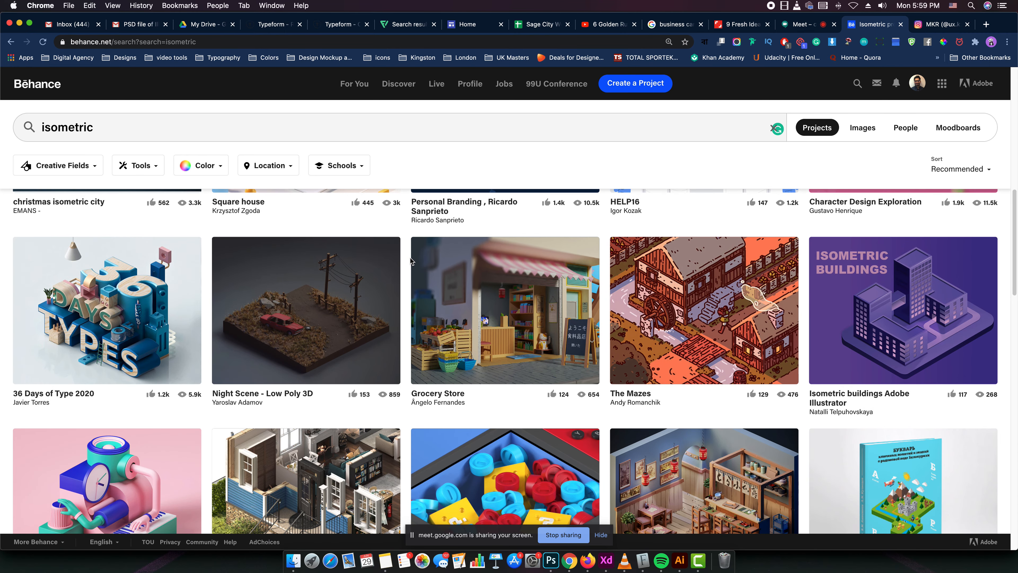
pyautogui.scroll(-7, 410, 261)
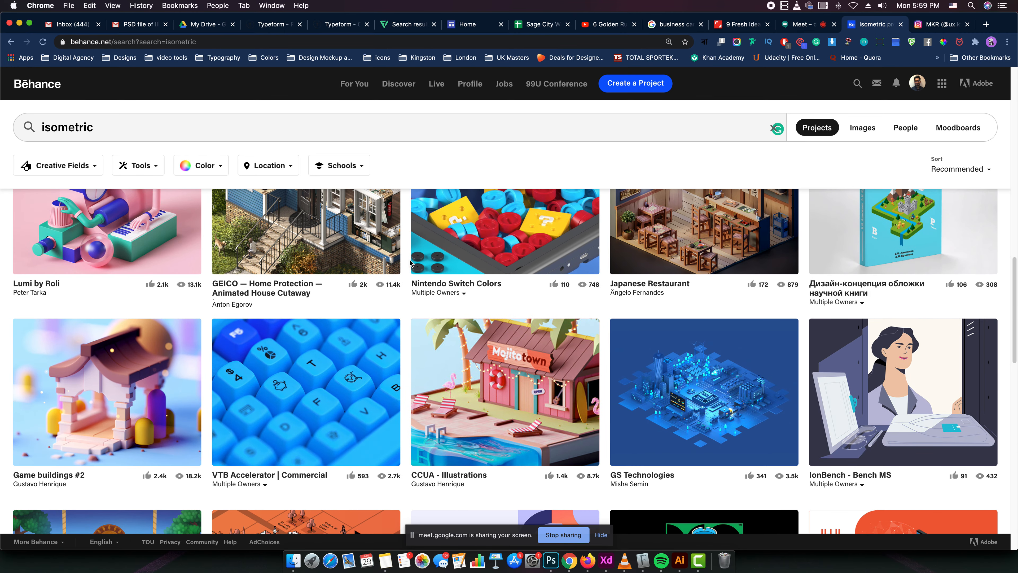
pyautogui.scroll(-6, 410, 262)
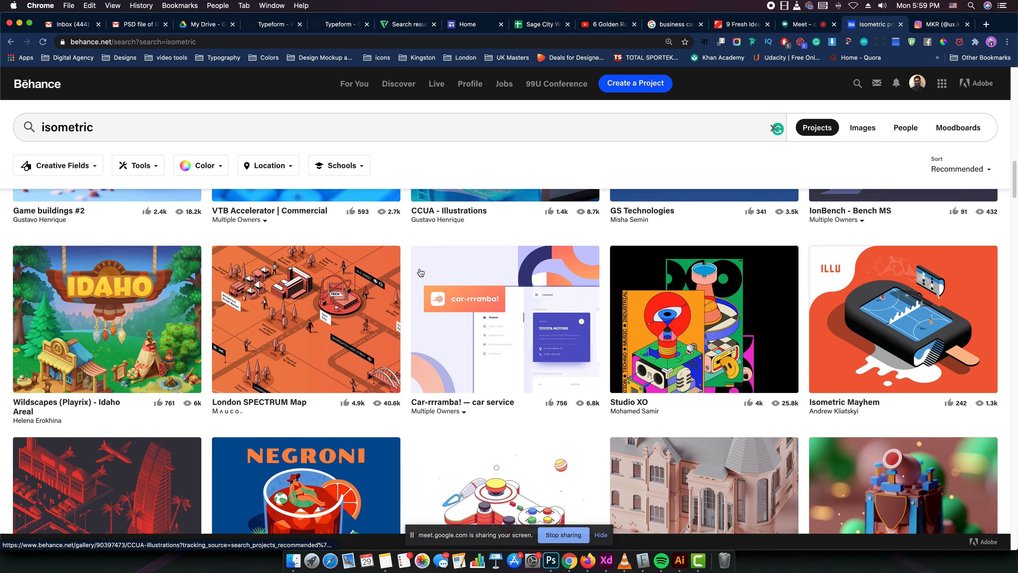
pyautogui.click(277, 301)
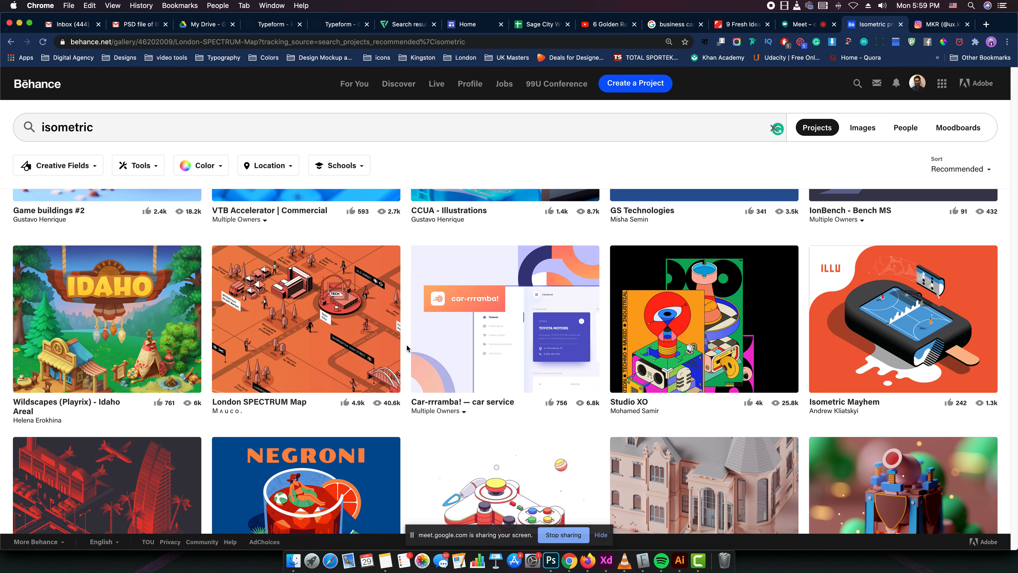
pyautogui.click(339, 308)
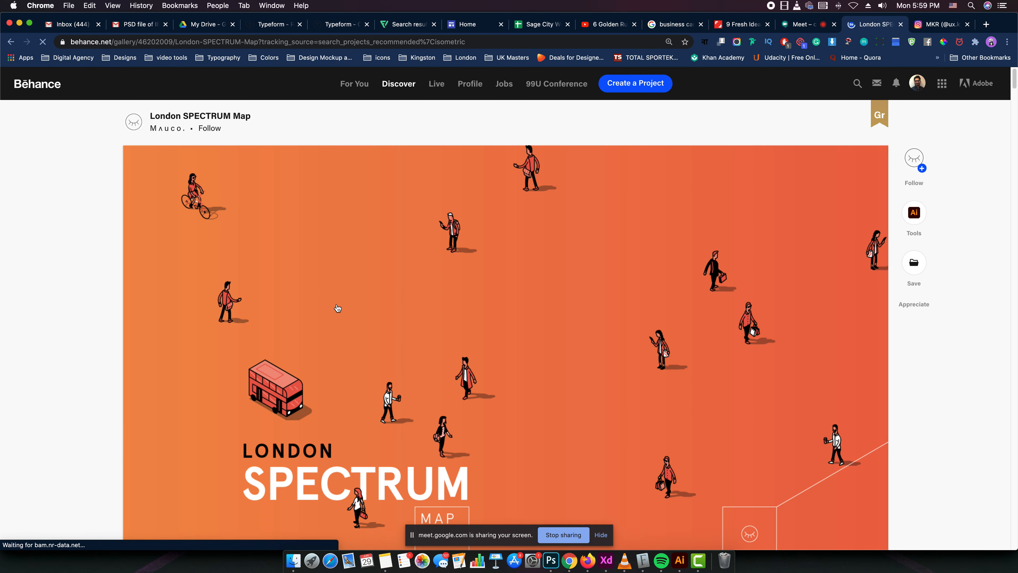
# Examine the isometric buildings and their cast shadows throughout the London SPECTRUM Map project.
pyautogui.scroll(-20, 459, 349)
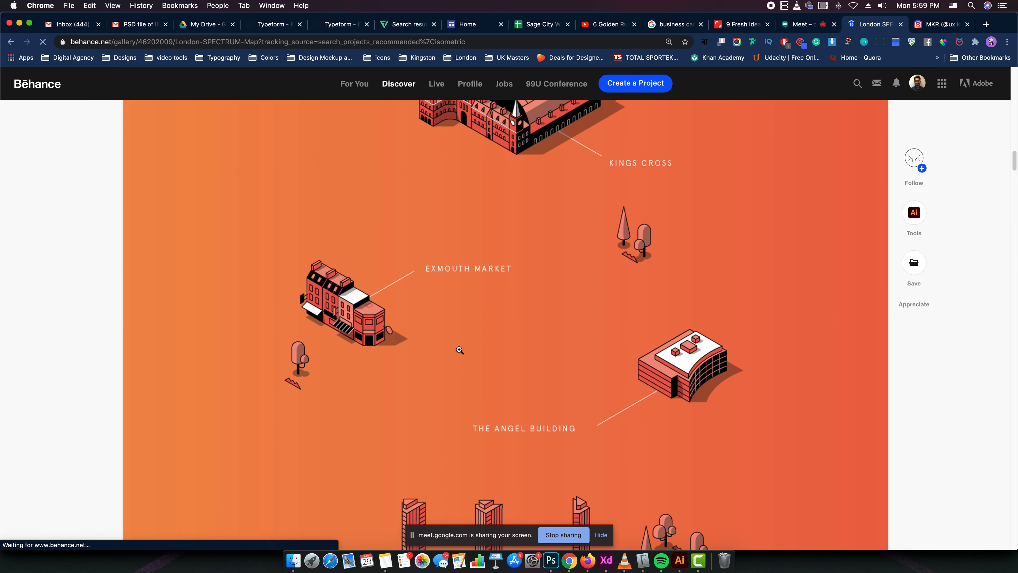
pyautogui.scroll(5, 459, 349)
pyautogui.scroll(-6, 399, 393)
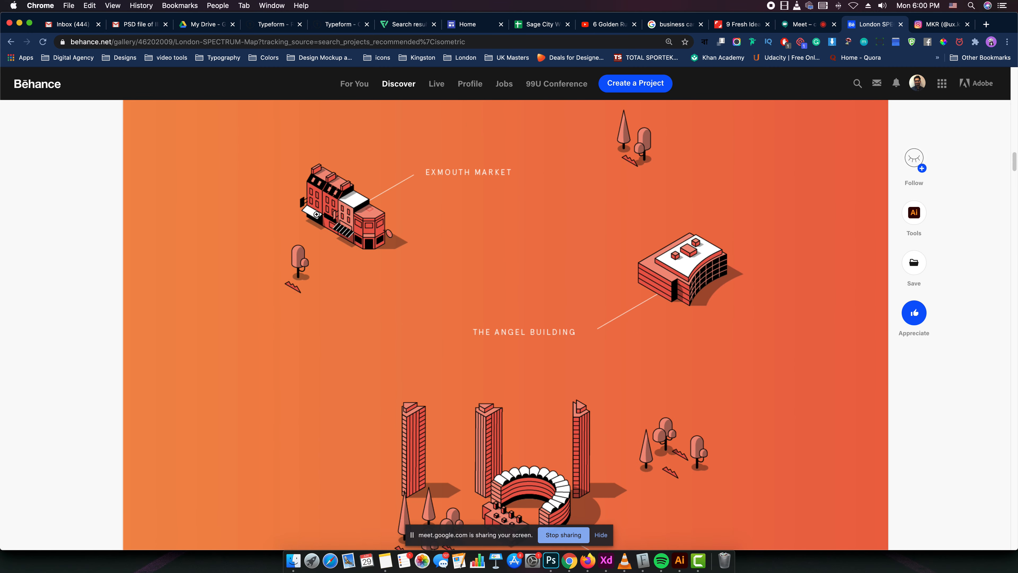
pyautogui.scroll(-4, 381, 256)
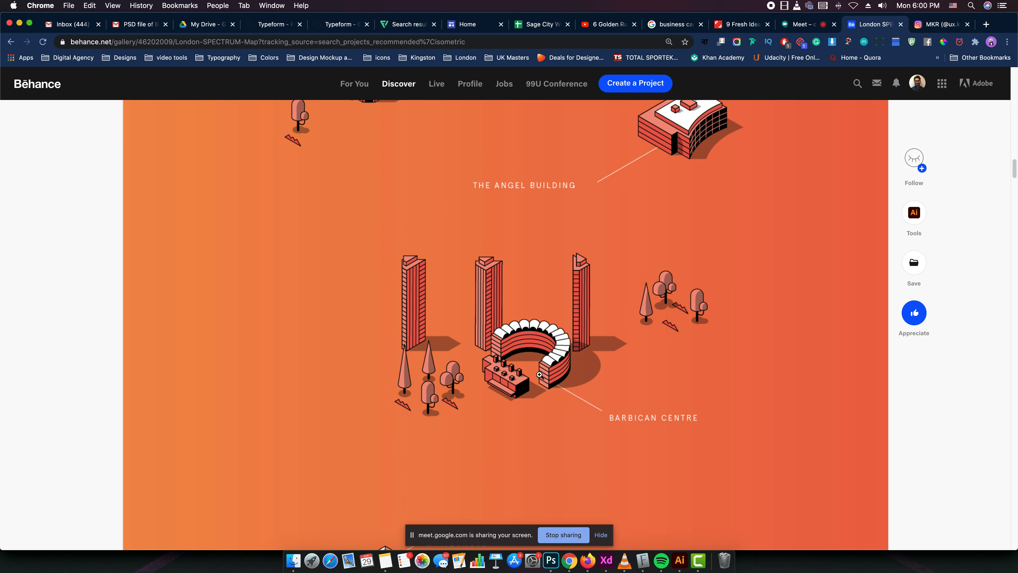
pyautogui.scroll(-20, 549, 342)
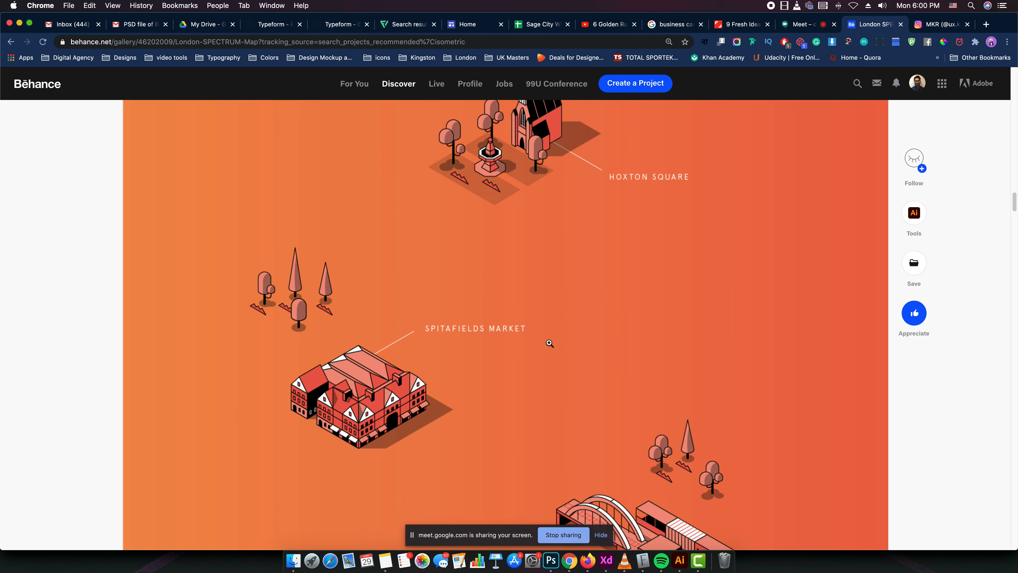
# Leave the London SPECTRUM Map project, search Google for "dkng" and open the DKNG Studios website.
pyautogui.scroll(20, 382, 285)
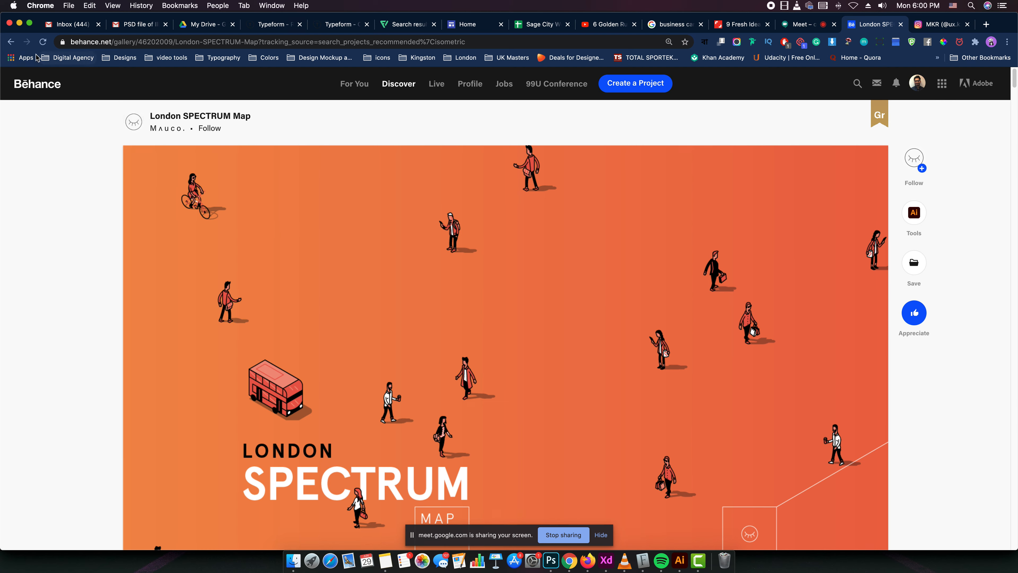
pyautogui.click(11, 42)
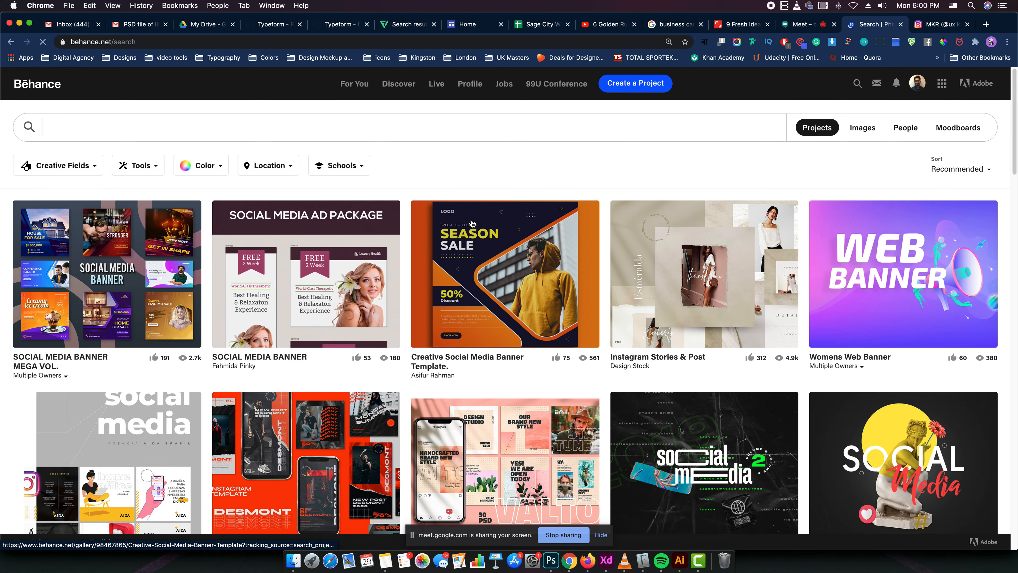
pyautogui.click(457, 42)
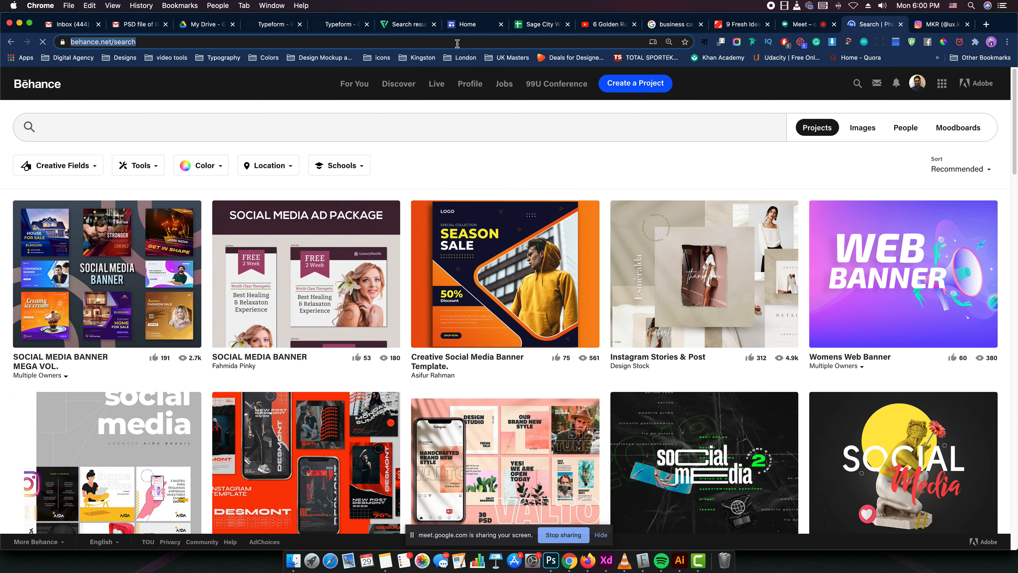
pyautogui.write('dkng')
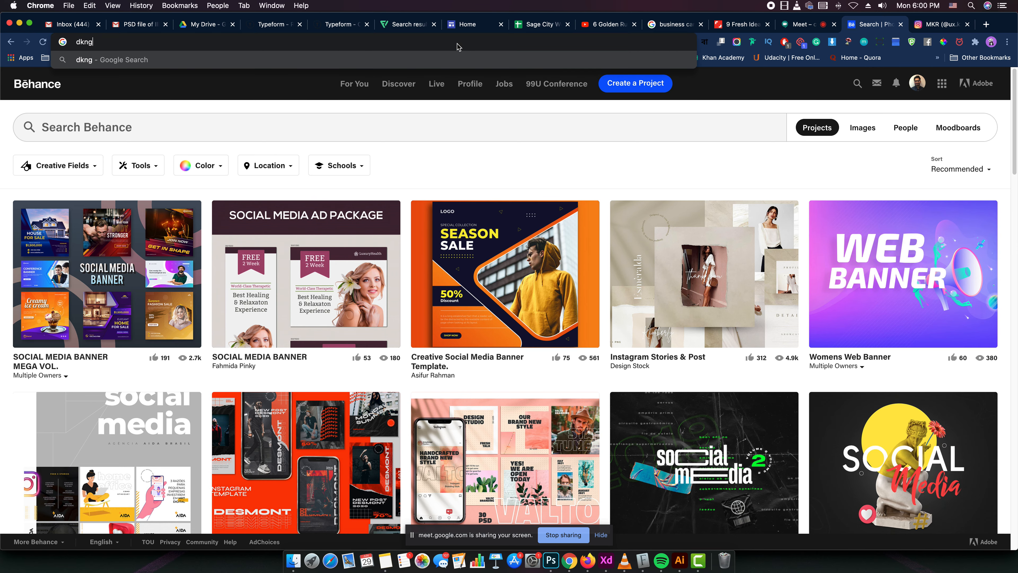
pyautogui.press('Return')
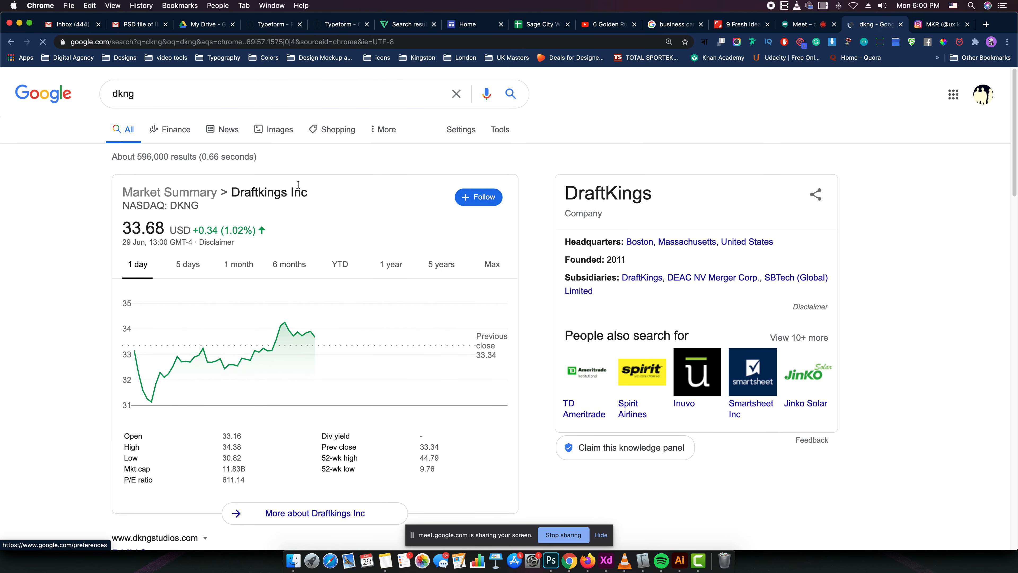
pyautogui.scroll(-7, 298, 185)
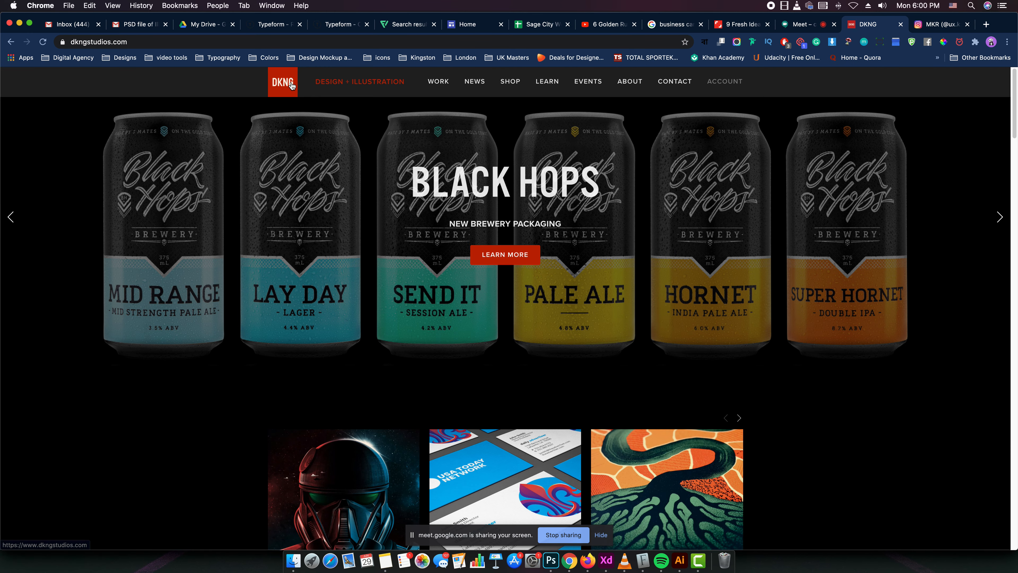
# Look through the DKNG homepage, from the featured banners and recent posts down to the Our Process section and back.
pyautogui.scroll(-5, 223, 358)
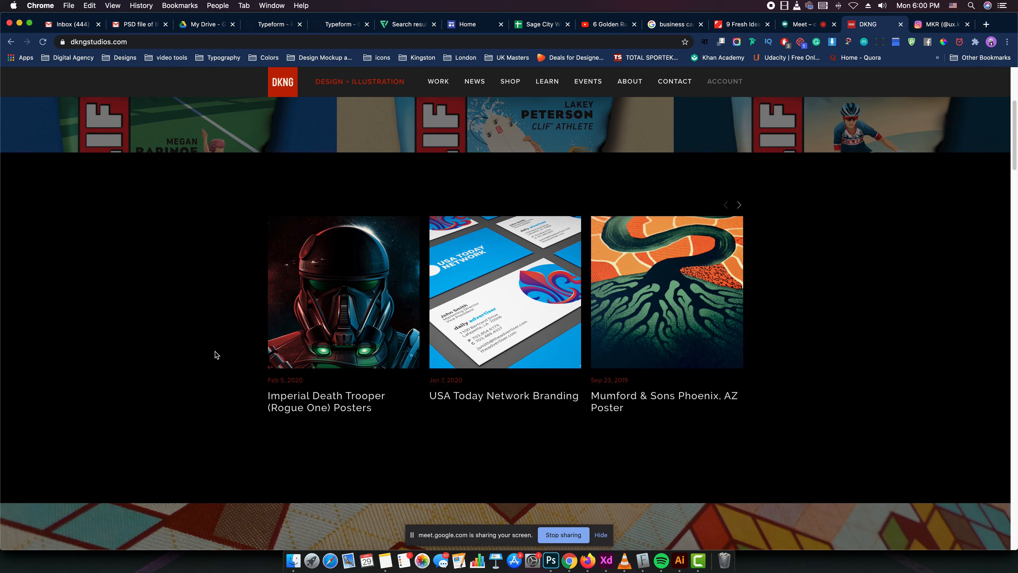
pyautogui.scroll(-15, 223, 358)
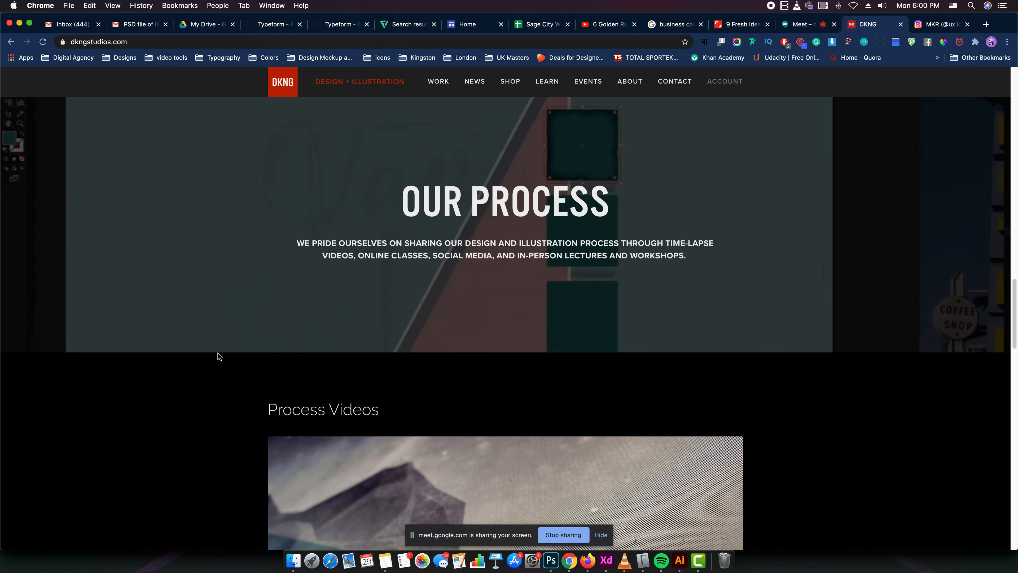
pyautogui.scroll(-3, 219, 356)
pyautogui.scroll(13, 219, 356)
pyautogui.scroll(-15, 219, 356)
pyautogui.scroll(-15, 218, 354)
pyautogui.scroll(-4, 219, 356)
pyautogui.scroll(5, 218, 357)
pyautogui.scroll(10, 472, 315)
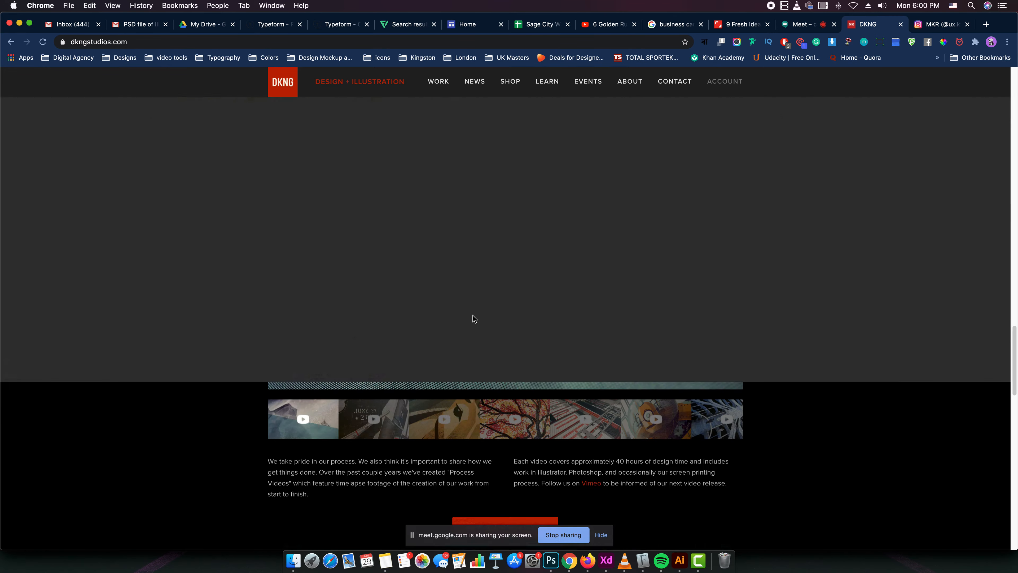
pyautogui.scroll(15, 472, 315)
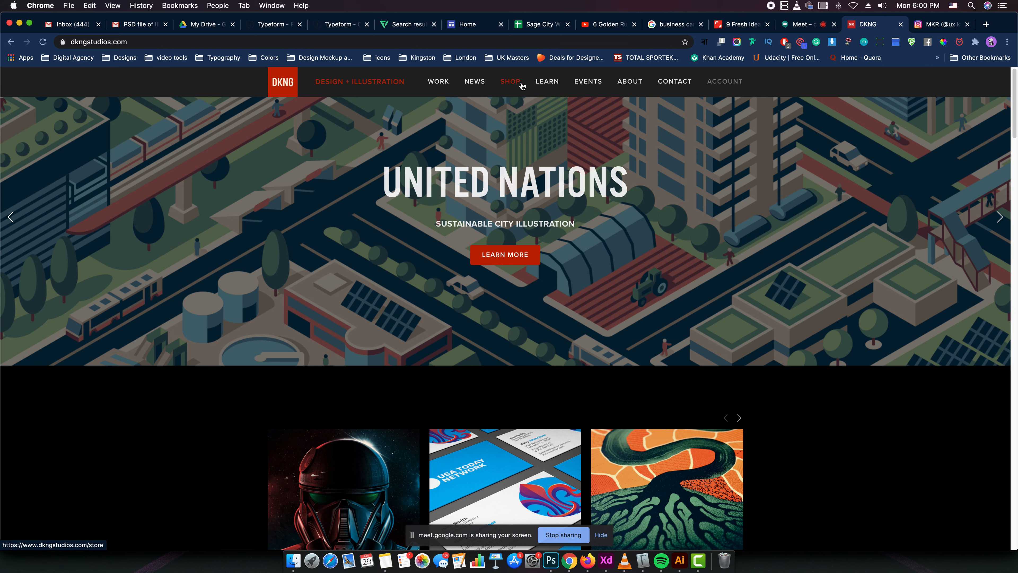
# Open DKNG's featured work and browse the projects as far as the isometric Almanac beer cans.
pyautogui.click(439, 82)
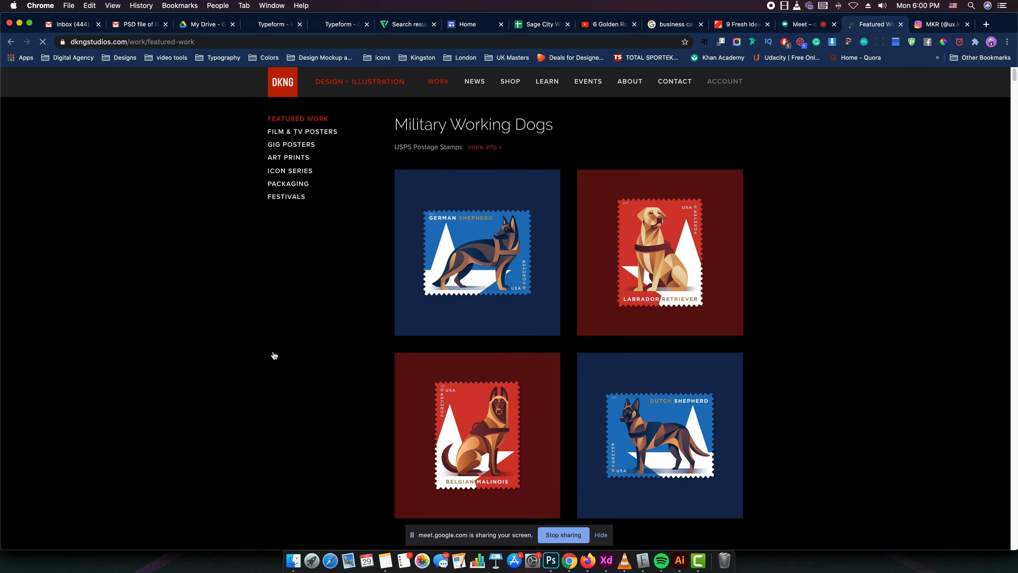
pyautogui.scroll(-5, 328, 359)
pyautogui.scroll(-15, 365, 324)
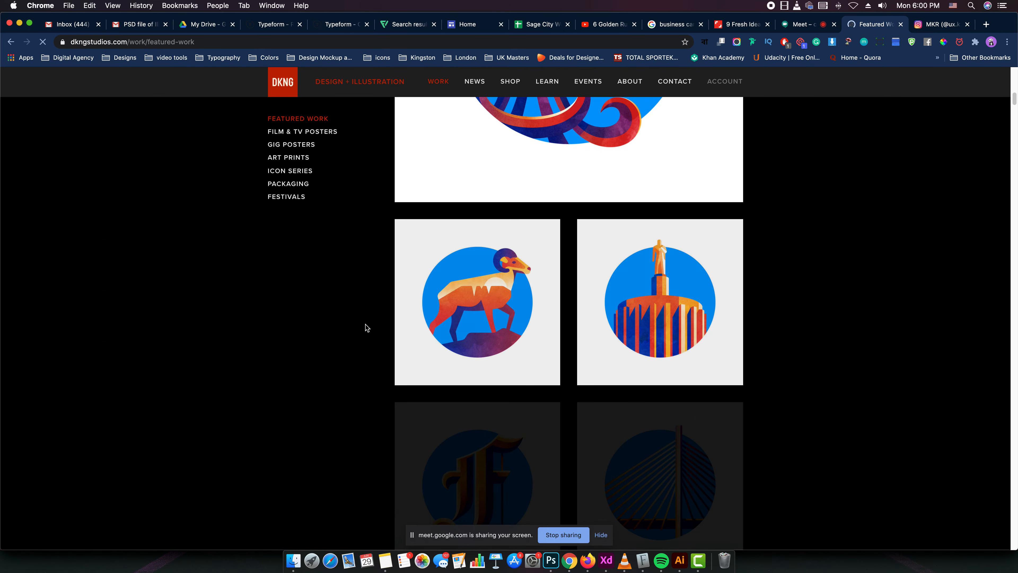
pyautogui.scroll(-15, 378, 338)
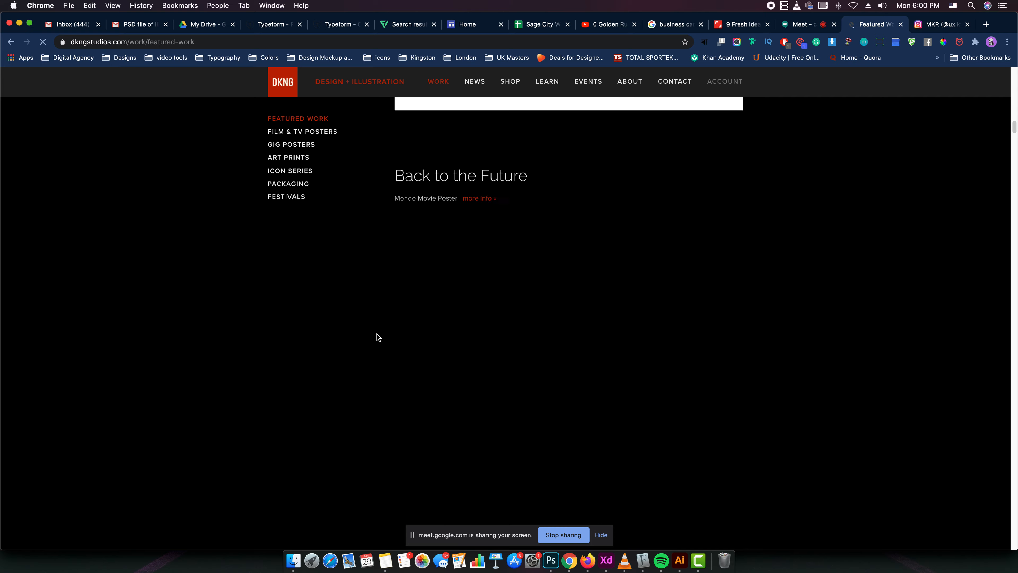
pyautogui.scroll(-15, 378, 338)
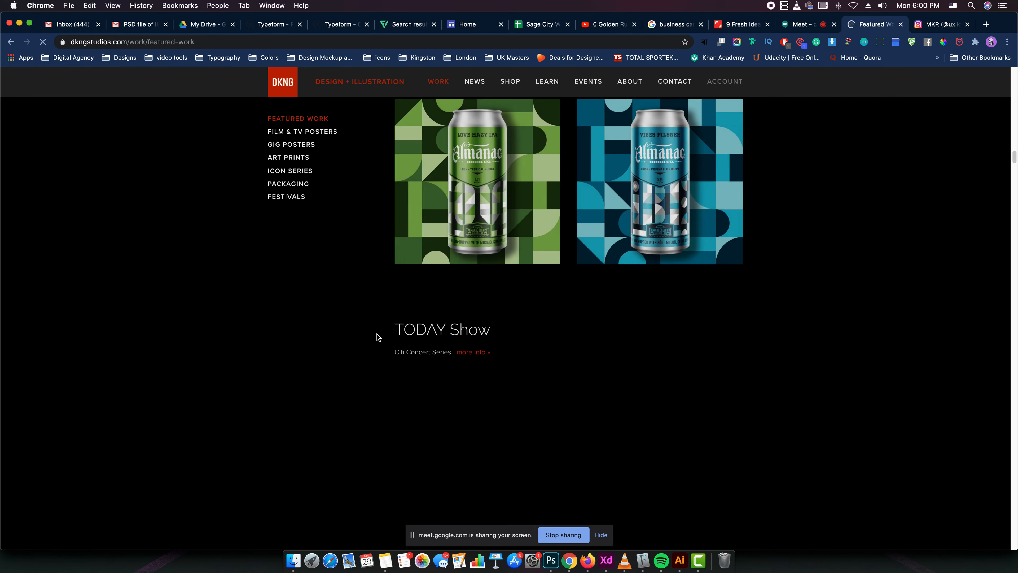
pyautogui.scroll(-10, 378, 337)
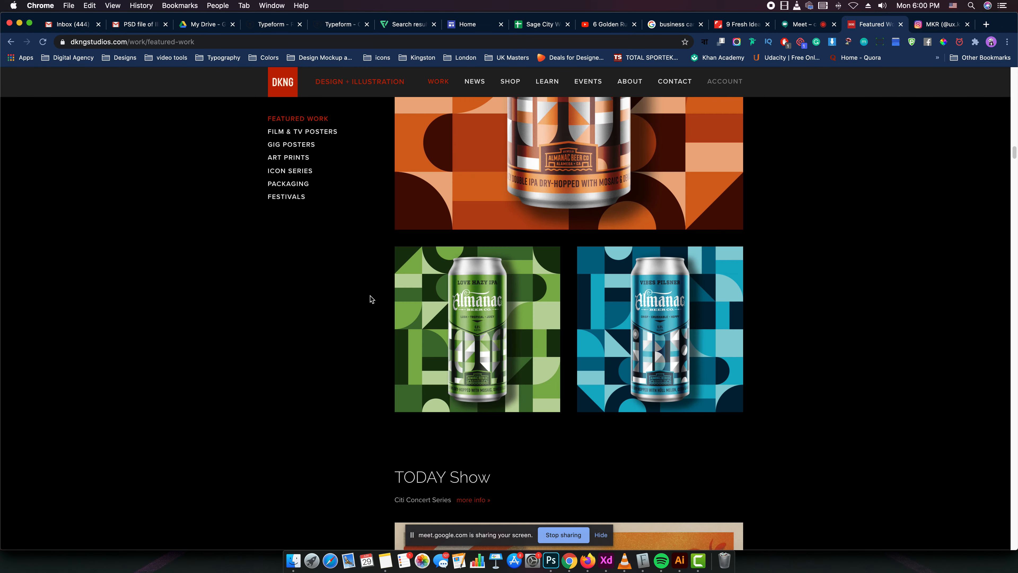
pyautogui.scroll(-15, 371, 299)
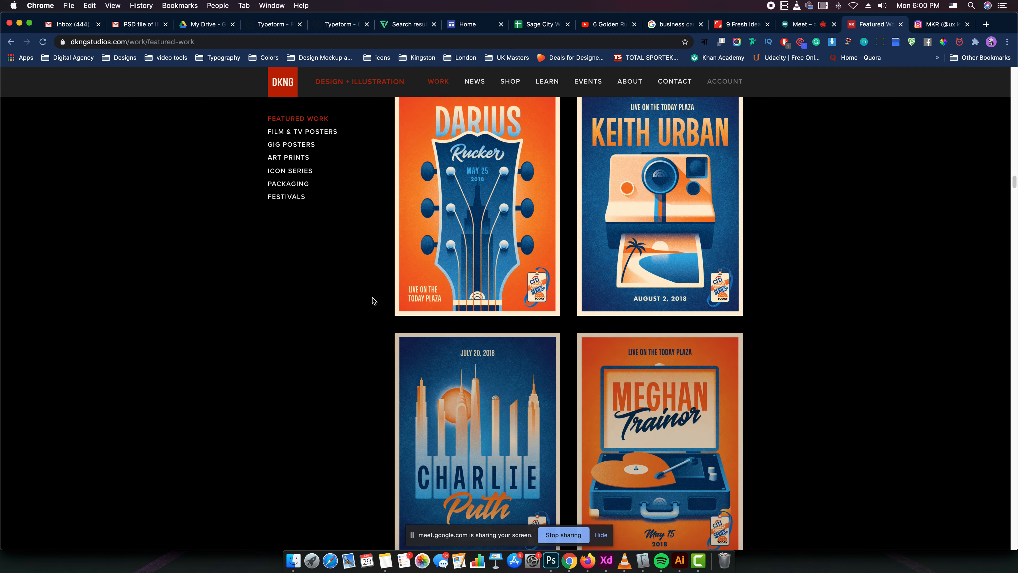
pyautogui.scroll(-20, 383, 307)
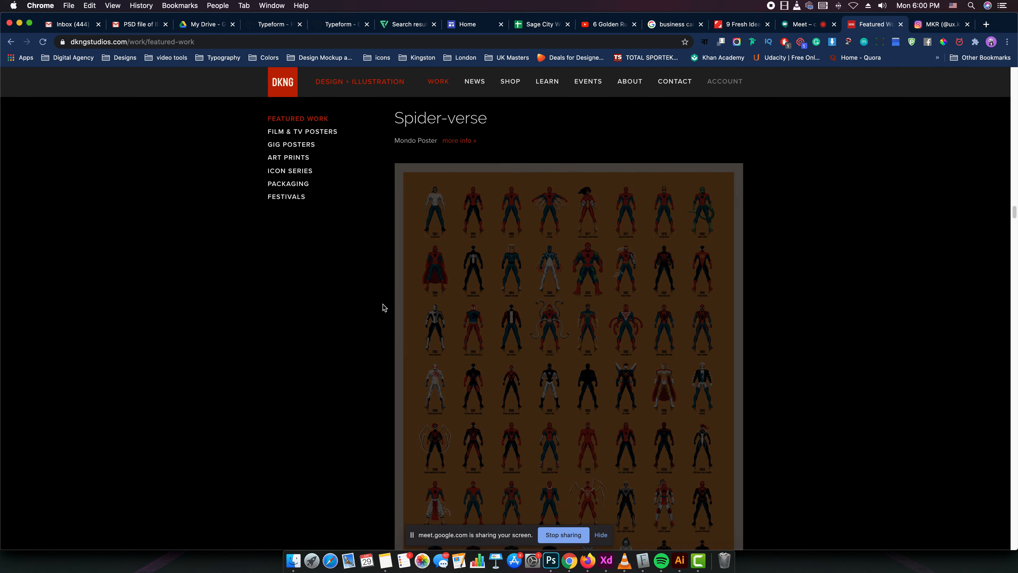
pyautogui.scroll(20, 383, 307)
pyautogui.scroll(-3, 383, 307)
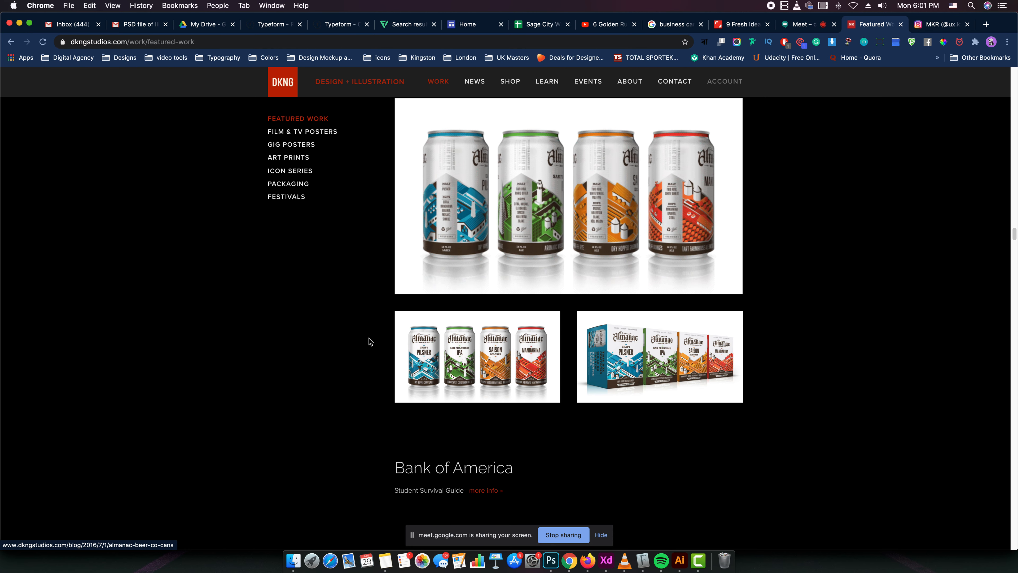
# Examine the featured work from the Bank of America illustrations through The Tumbler poster to the National posters.
pyautogui.scroll(-5, 370, 342)
pyautogui.scroll(-20, 370, 341)
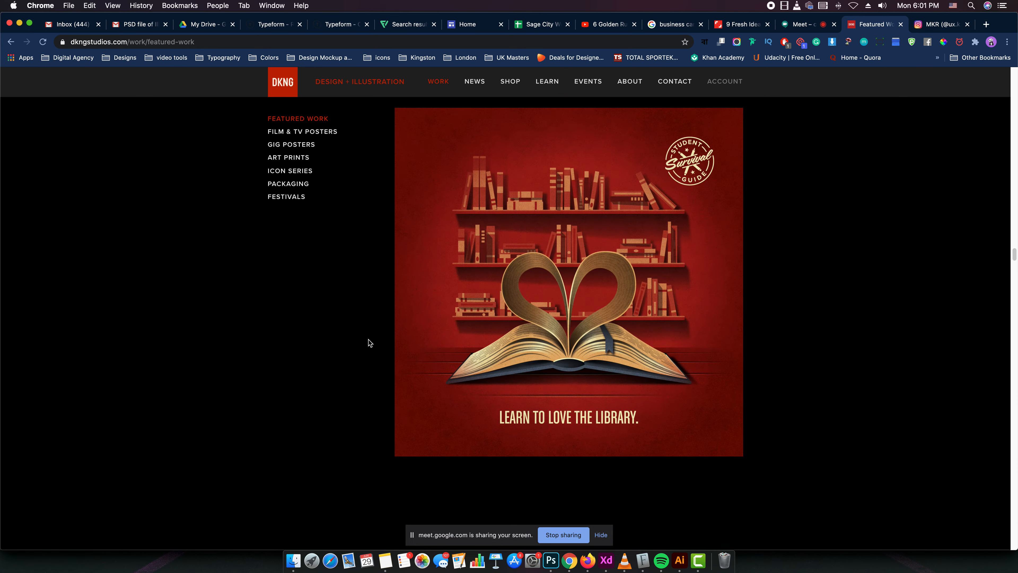
pyautogui.scroll(-7, 369, 343)
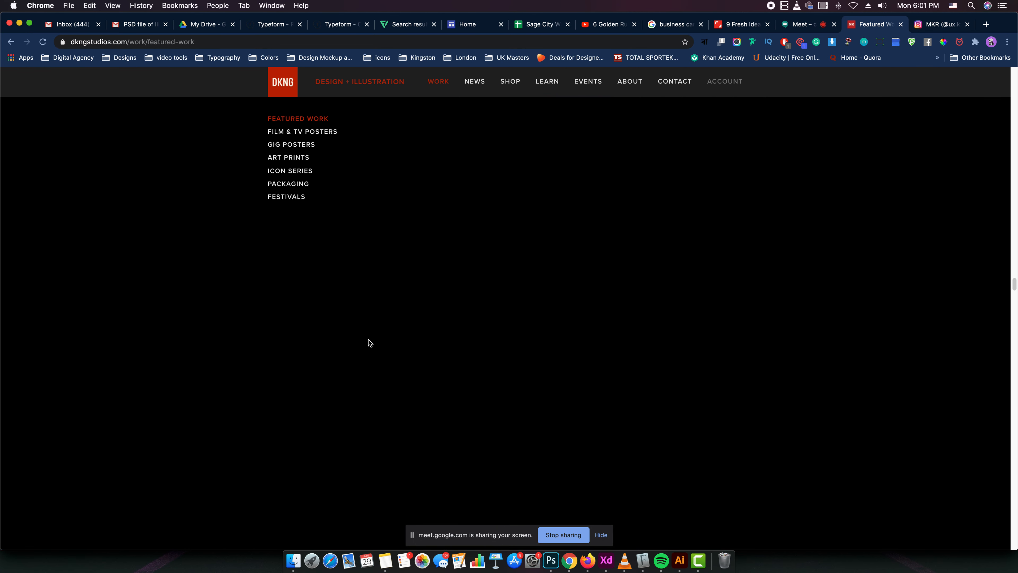
pyautogui.scroll(-20, 370, 343)
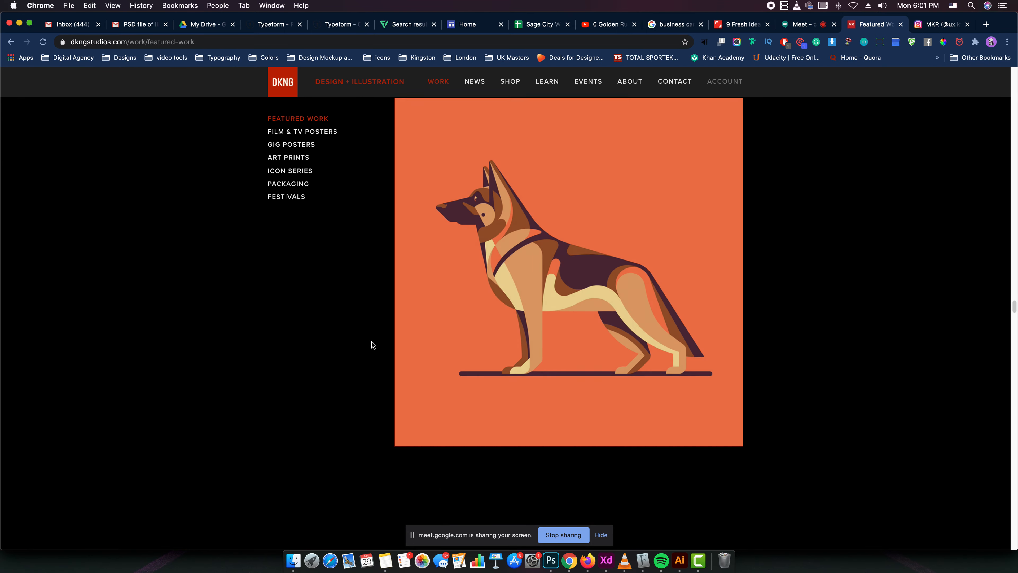
pyautogui.scroll(-20, 371, 341)
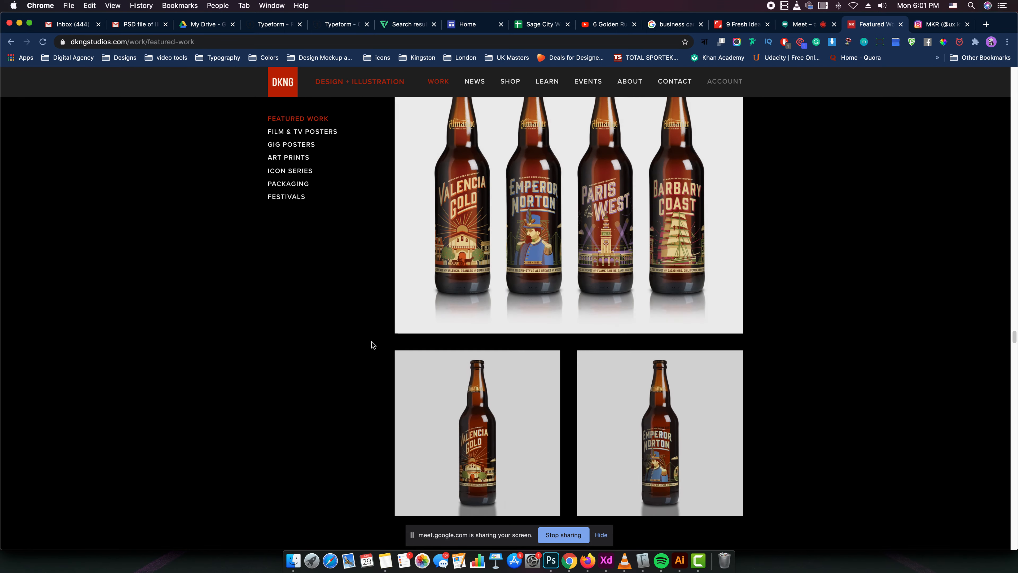
pyautogui.scroll(-20, 371, 341)
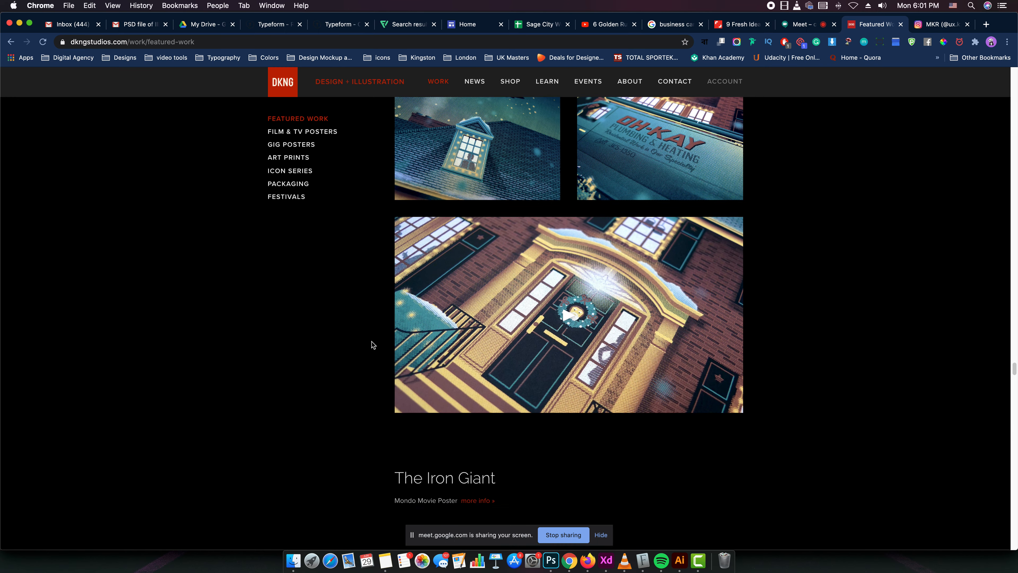
pyautogui.scroll(-8, 371, 342)
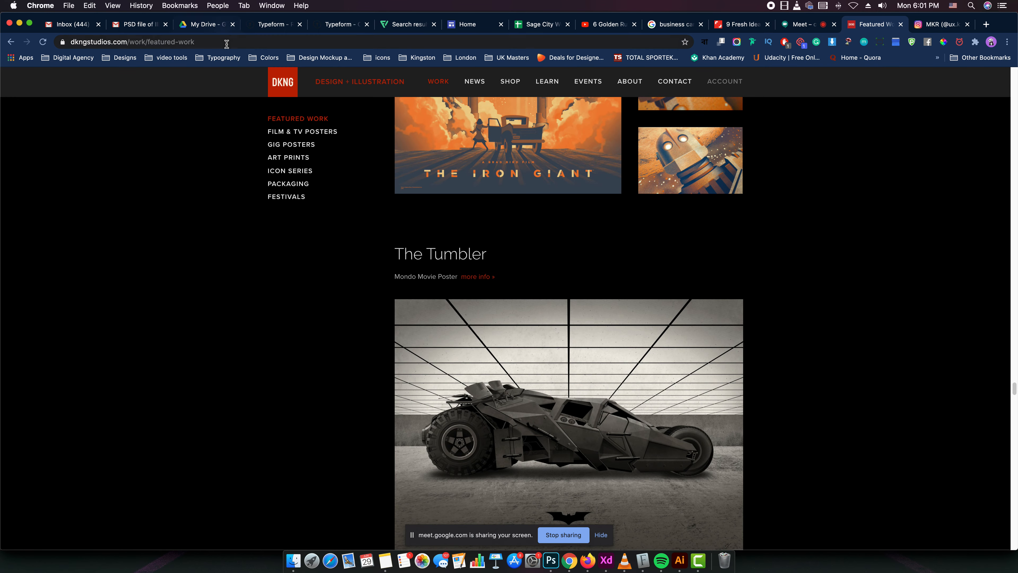
pyautogui.scroll(-3, 601, 363)
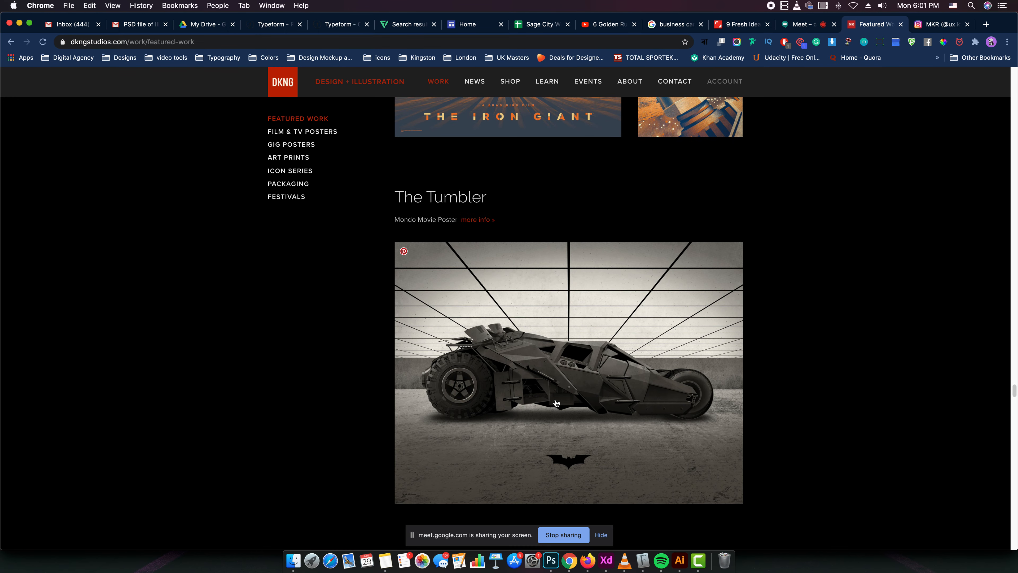
pyautogui.scroll(-4, 556, 403)
pyautogui.scroll(-3, 488, 346)
pyautogui.scroll(4, 513, 315)
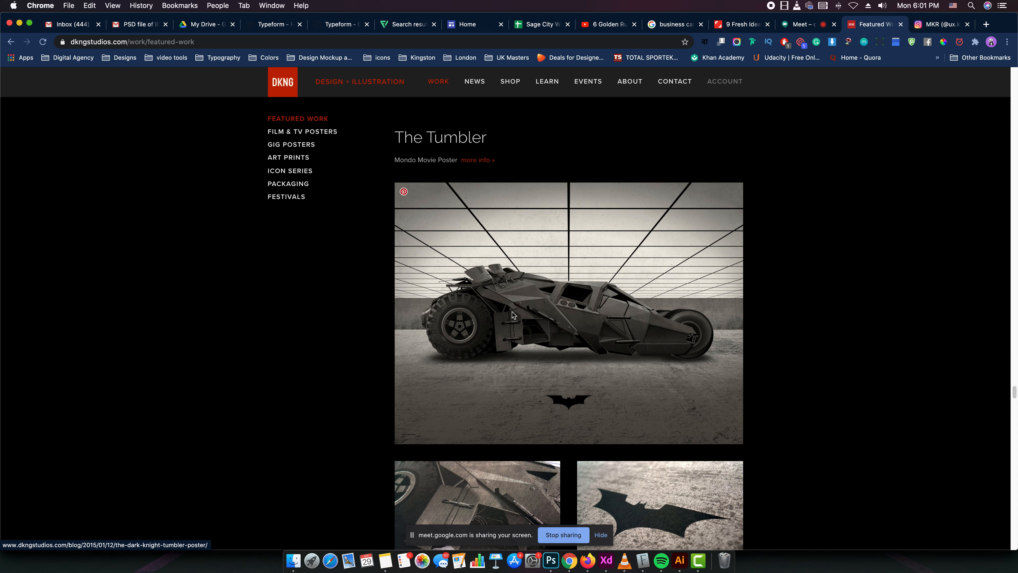
pyautogui.scroll(-10, 517, 329)
pyautogui.scroll(-15, 522, 343)
pyautogui.scroll(-7, 523, 344)
# Search Google for "dk ng isometric".
pyautogui.click(230, 42)
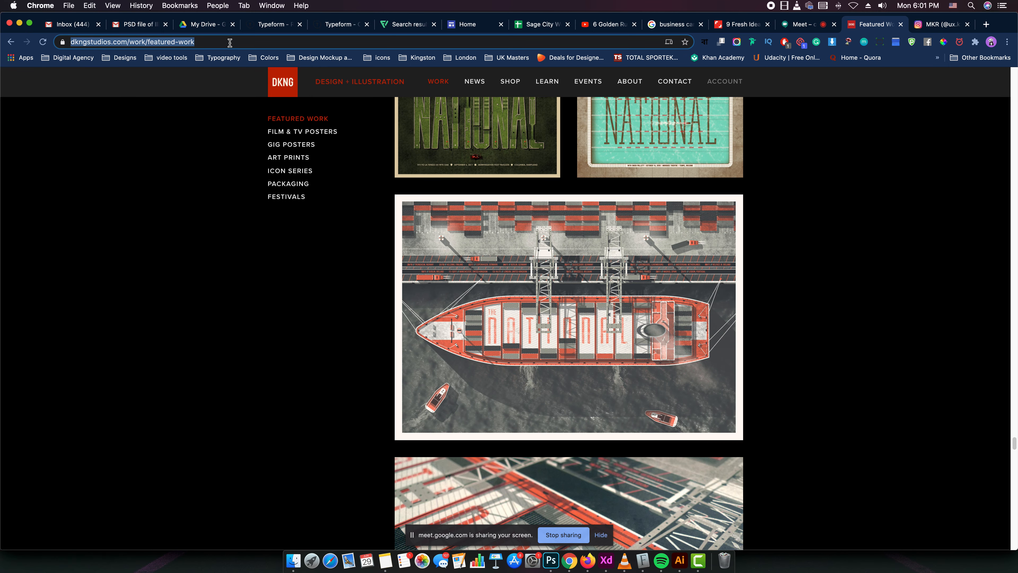
pyautogui.write('dk ng ')
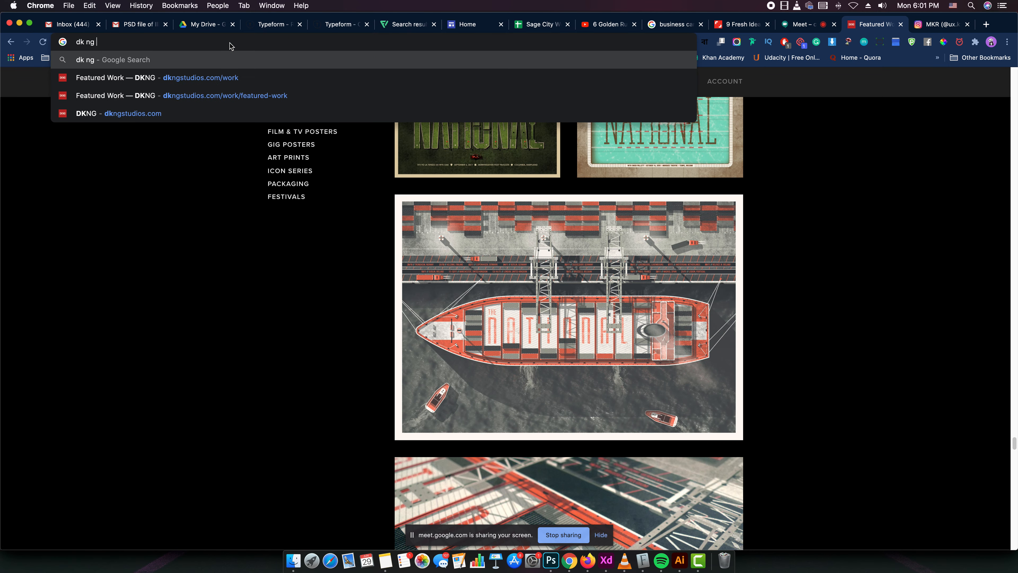
pyautogui.write('isometric')
pyautogui.press('Return')
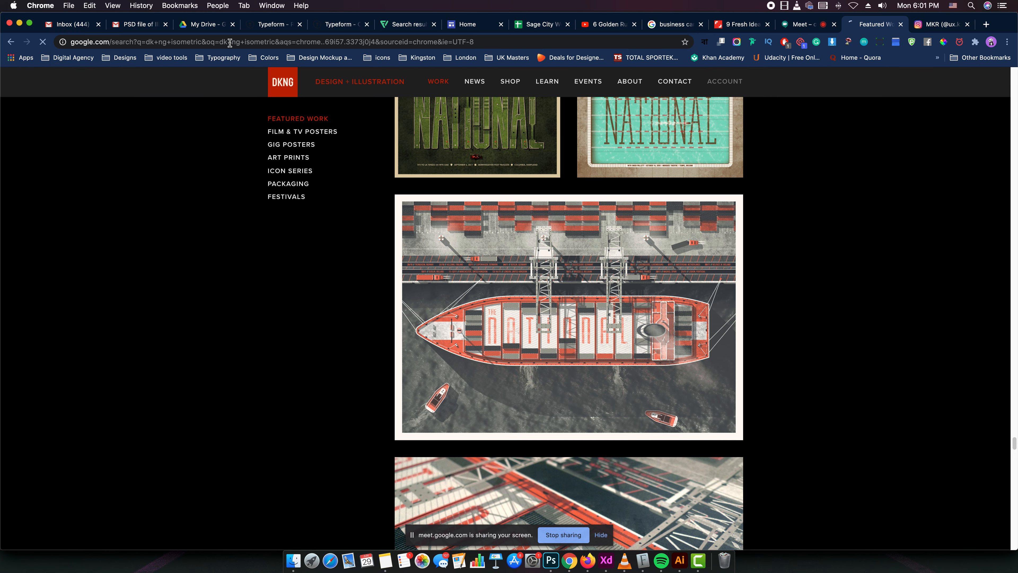
# Show the video results for the search and open the Skillshare Isometric Illustration Class Trailer on YouTube.
pyautogui.scroll(-2, 507, 365)
pyautogui.scroll(-2, 507, 365)
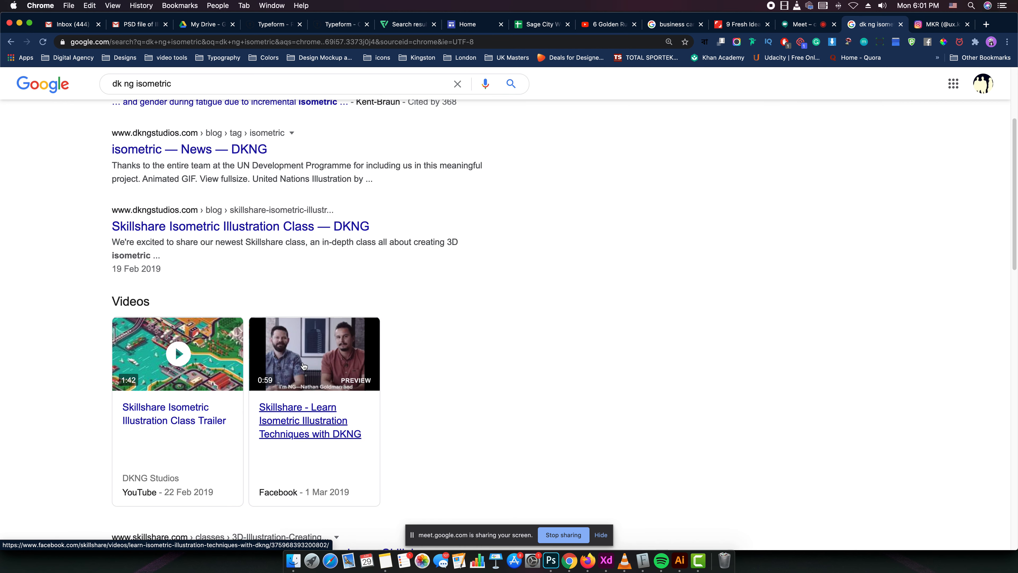
pyautogui.moveTo(193, 360)
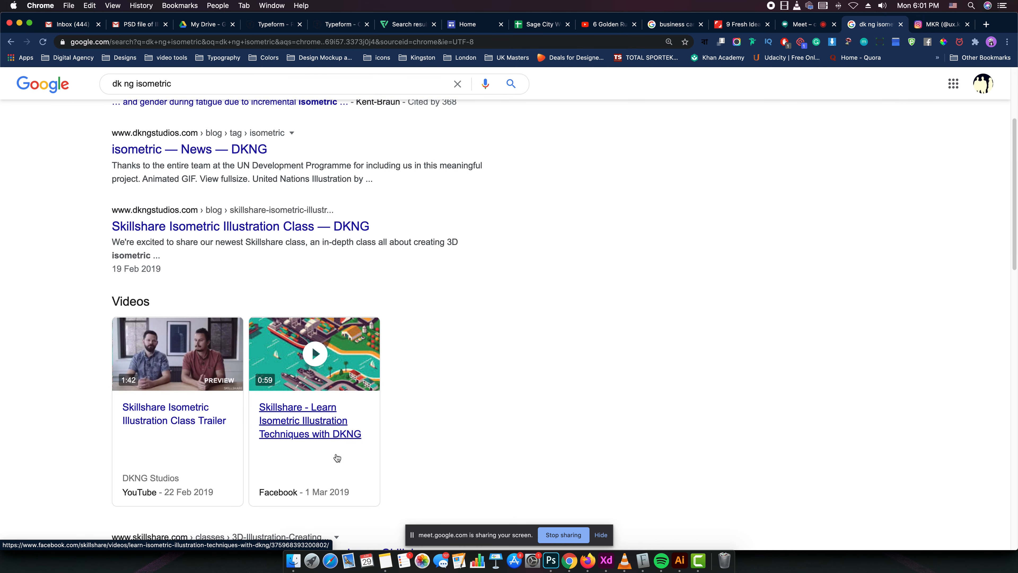
pyautogui.scroll(4, 194, 215)
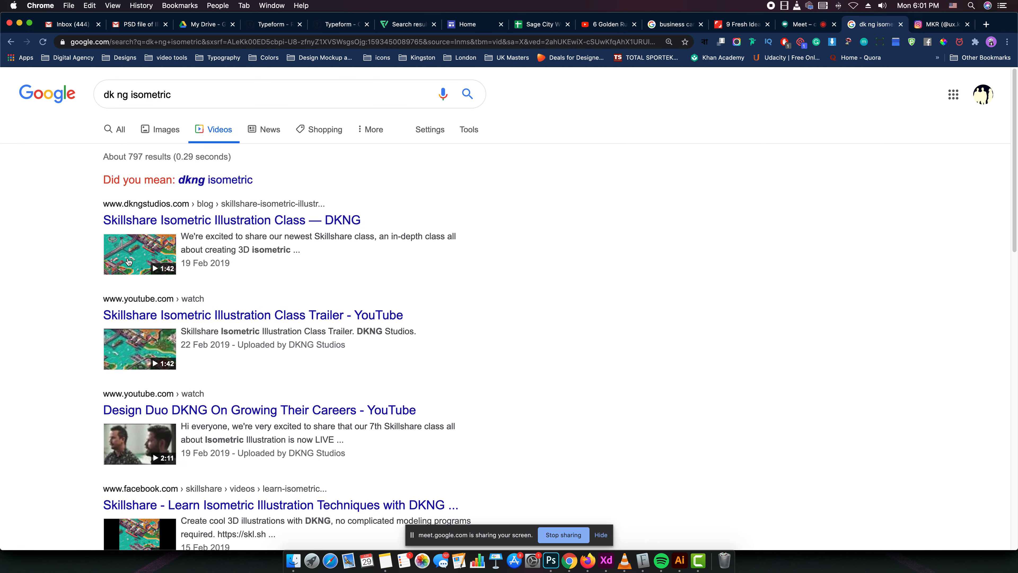
pyautogui.click(229, 313)
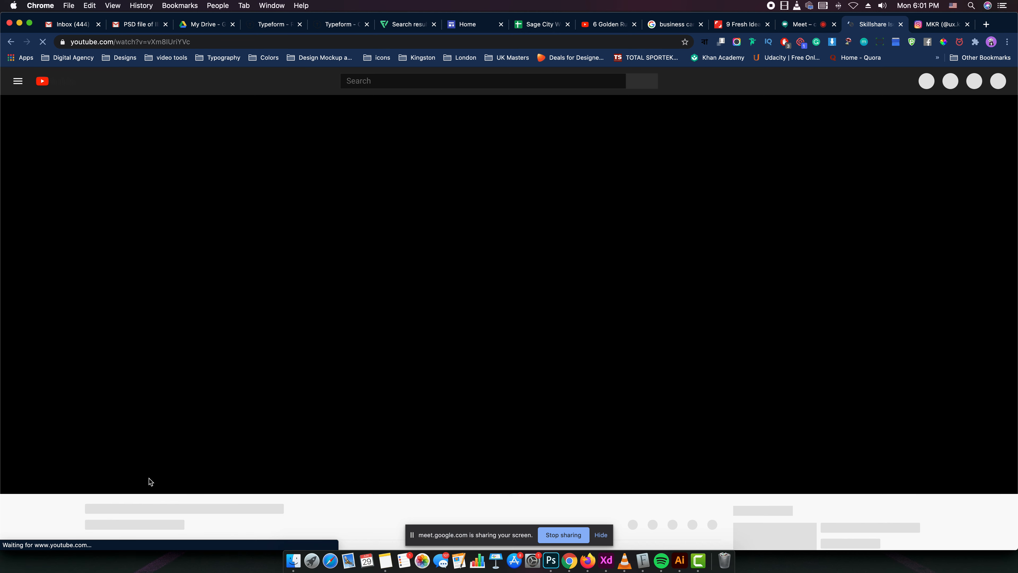
# Mute the trailer, skip ahead to about 0:47 and pause it on the cube labelled Highlight, Midtone and Shadow.
pyautogui.click(55, 485)
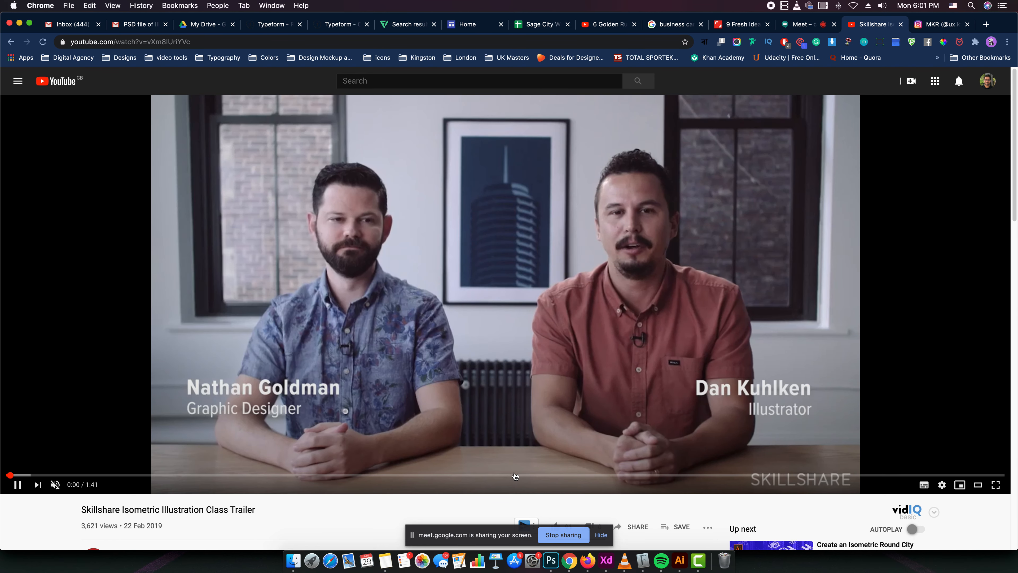
pyautogui.click(471, 476)
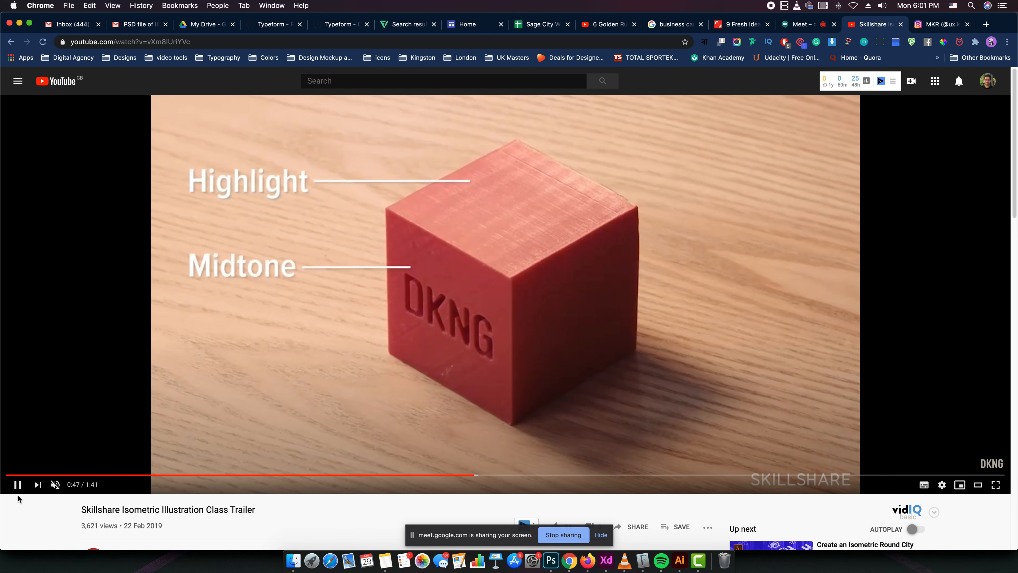
pyautogui.click(17, 485)
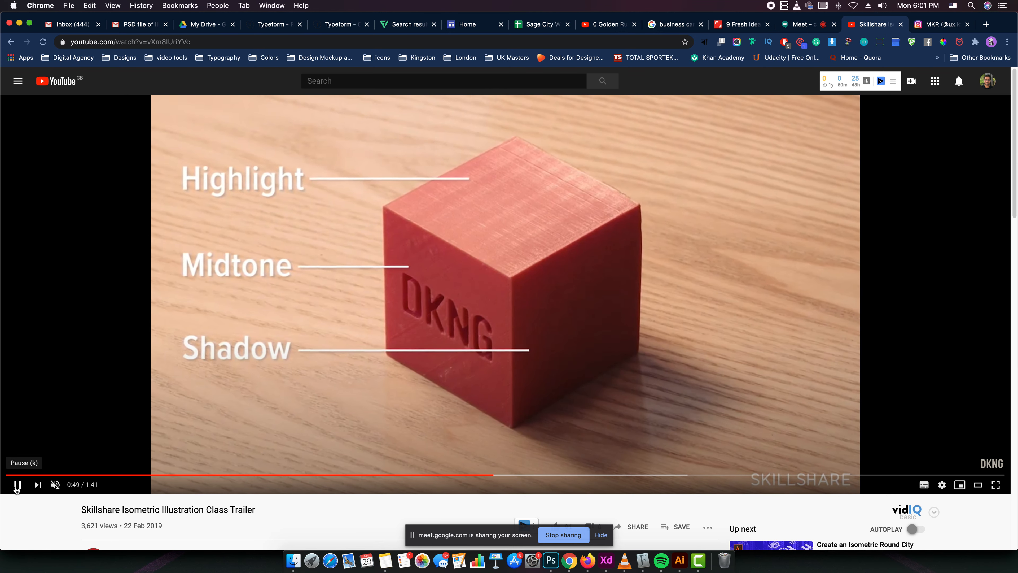
pyautogui.click(17, 486)
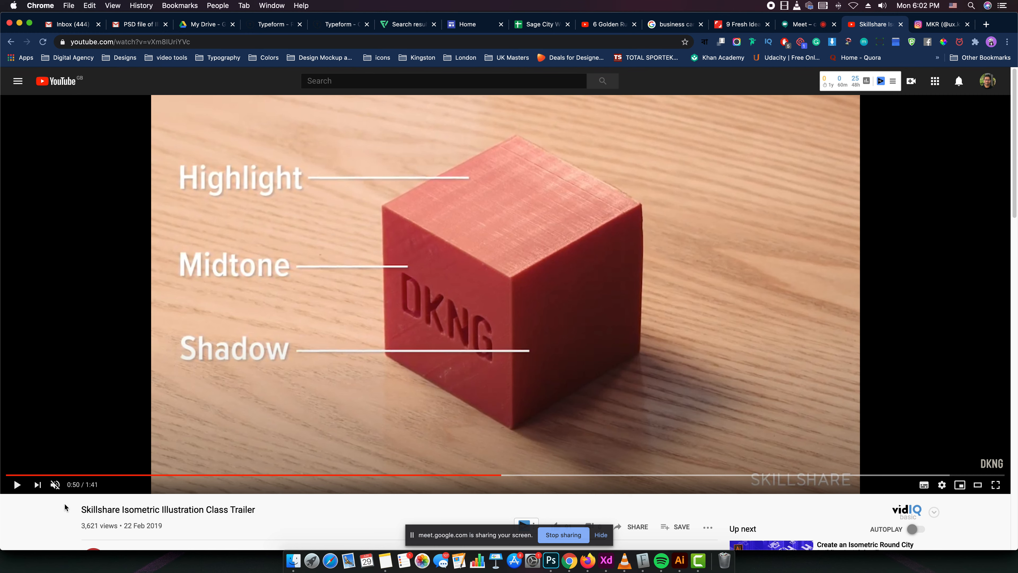
# Scrub the paused trailer forward to about 1:06, at the blue block drawn over the isometric grid.
pyautogui.moveTo(550, 480); pyautogui.dragTo(660, 475)
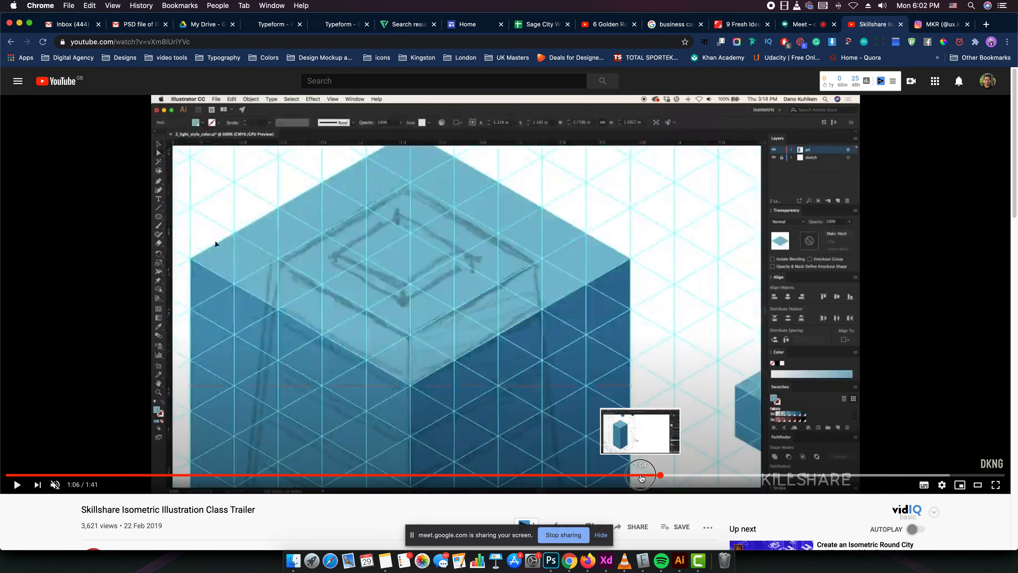